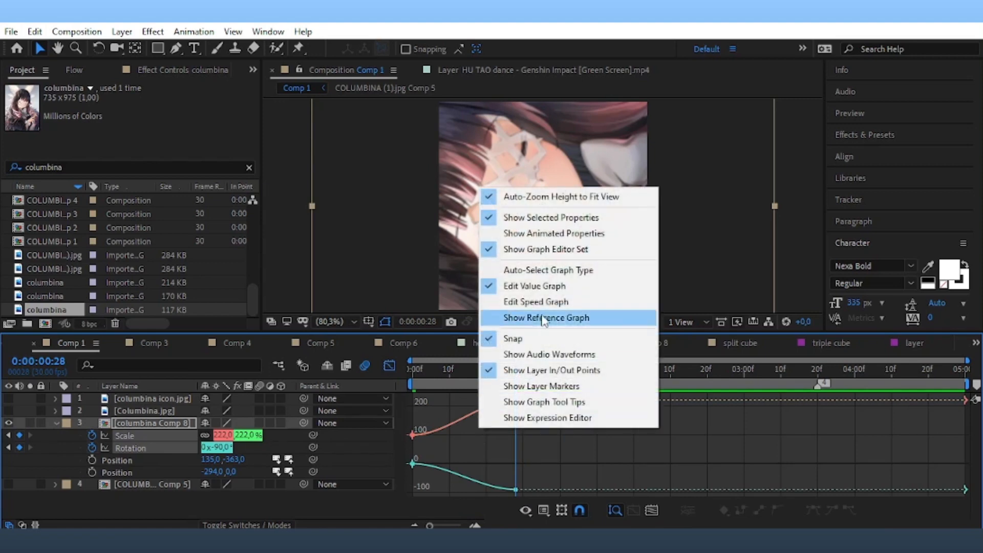
Move the image's second Scale and Rotation keyframes to the 1-second mark.
{"action": "left_click", "coordinate": [540, 316]}
{"action": "left_click_drag", "start_coordinate": [551, 445], "coordinate": [472, 451]}
{"action": "left_click", "coordinate": [389, 366]}
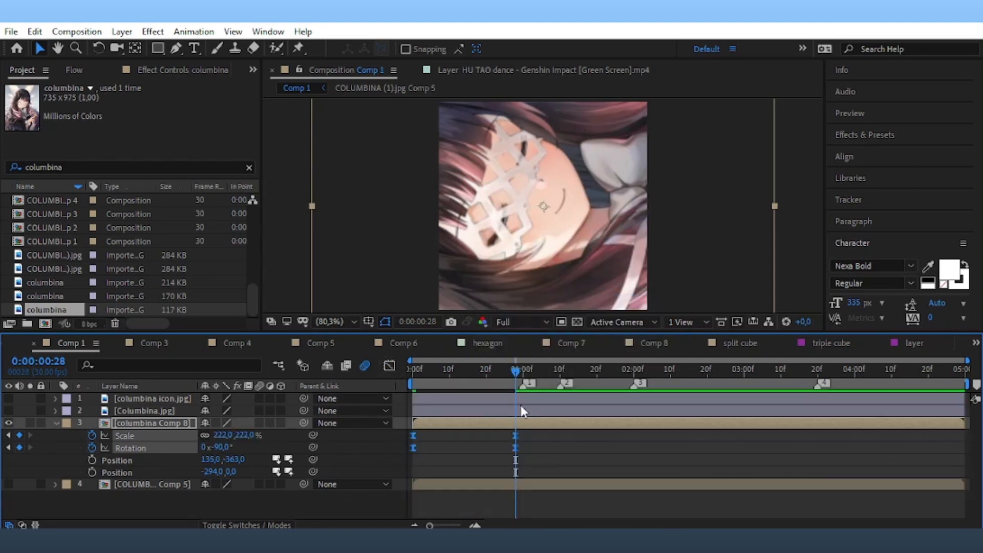
{"action": "left_click_drag", "start_coordinate": [516, 371], "coordinate": [523, 397]}
{"action": "left_click_drag", "start_coordinate": [516, 436], "coordinate": [431, 446]}
{"action": "key", "text": "Home"}
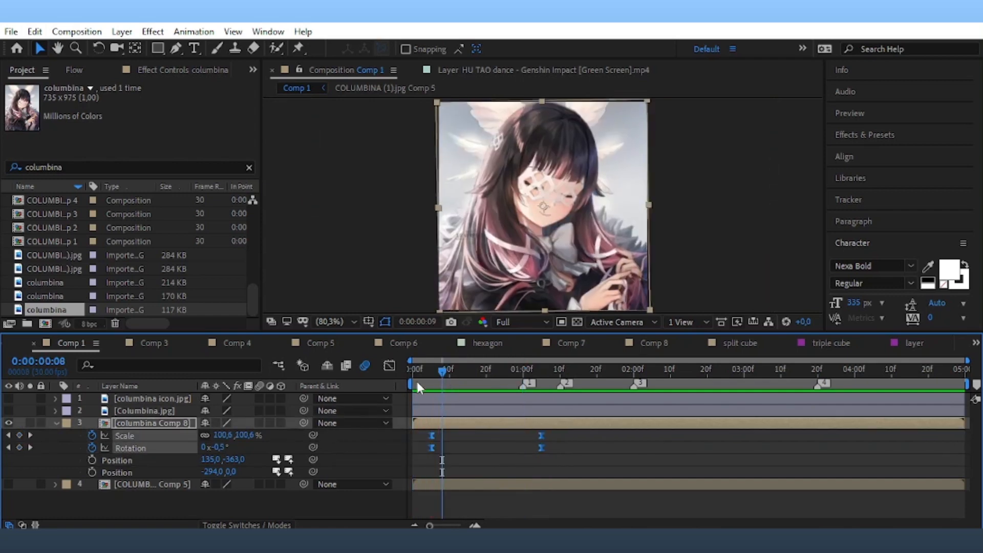
Add a new null object layer and turn on motion blur for the null and image.
{"action": "left_click", "coordinate": [122, 31]}
{"action": "mouse_move", "coordinate": [137, 49]}
{"action": "left_click", "coordinate": [379, 111]}
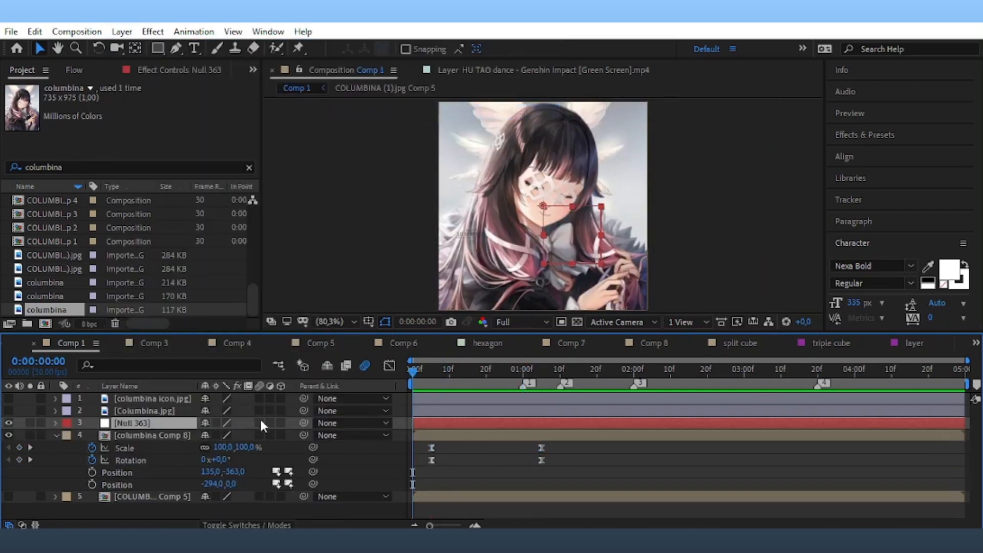
{"action": "left_click_drag", "start_coordinate": [259, 423], "coordinate": [259, 435]}
Keyframe the null's Scale from 438% at the start to 100% at about 1 s, with Easy Ease.
{"action": "key", "text": "s"}
{"action": "left_click", "coordinate": [92, 434]}
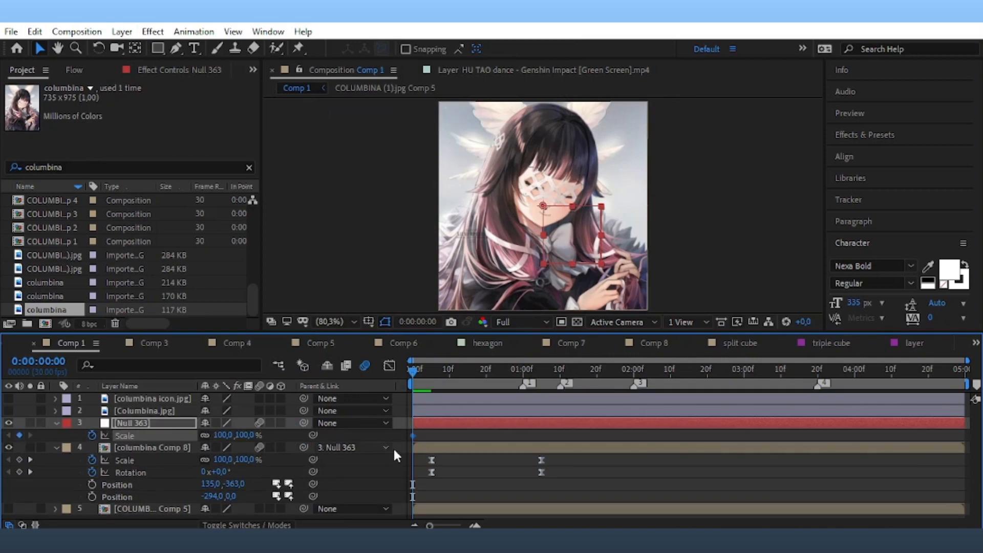
{"action": "left_click_drag", "start_coordinate": [412, 436], "coordinate": [511, 438]}
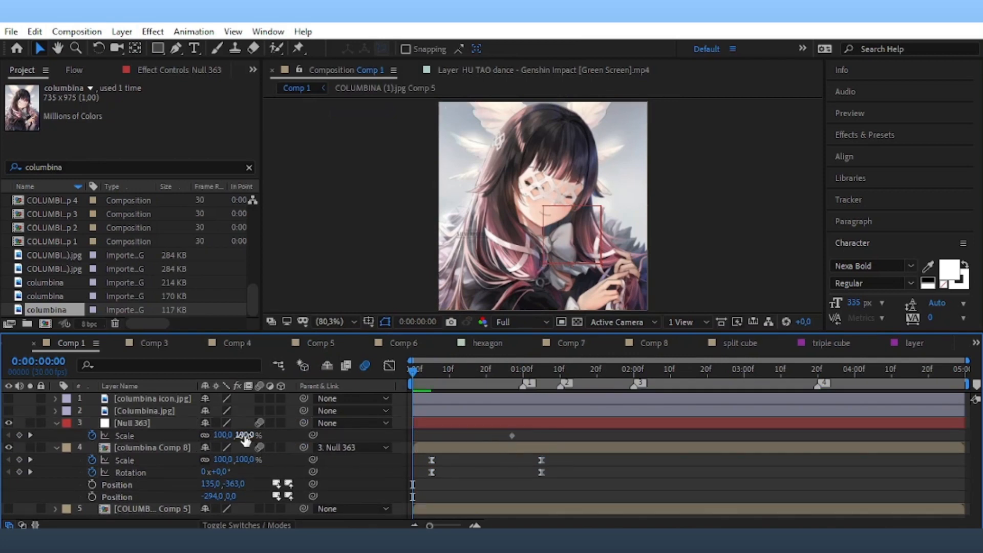
{"action": "left_click_drag", "start_coordinate": [240, 435], "coordinate": [488, 437]}
{"action": "left_click_drag", "start_coordinate": [413, 439], "coordinate": [401, 441]}
{"action": "key", "text": "F9"}
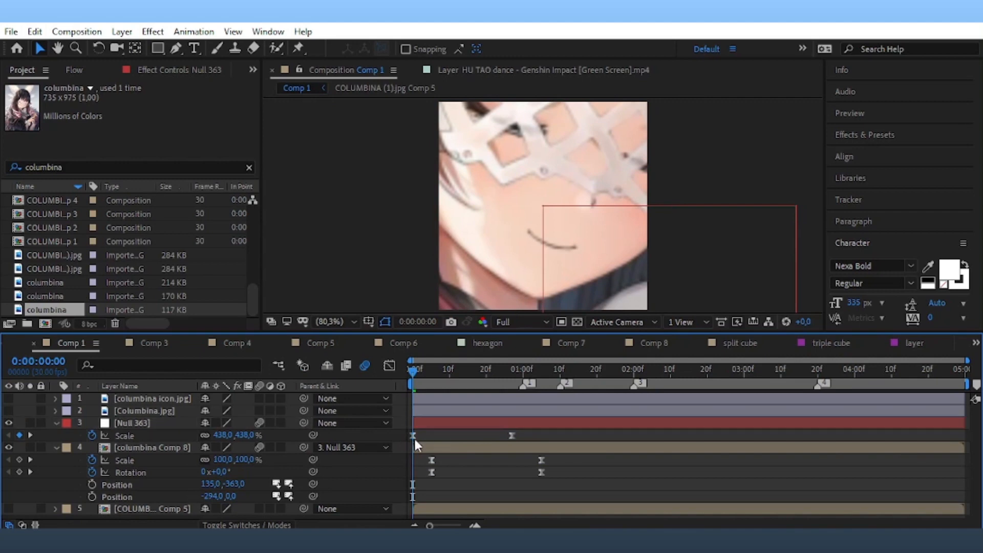
Steepen the null's Scale value curve so it drops sharply at the start, then preview.
{"action": "left_click", "coordinate": [389, 365]}
{"action": "right_click", "coordinate": [439, 408]}
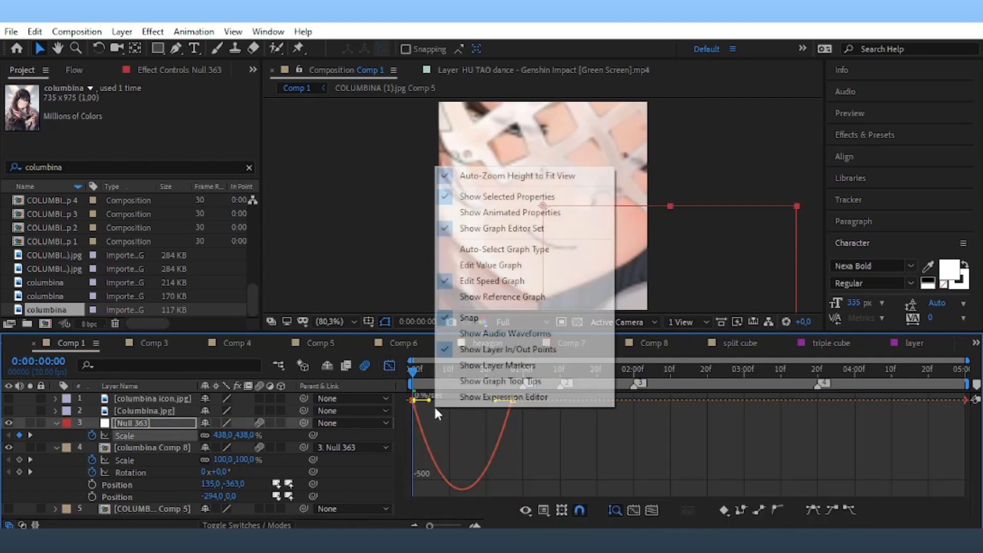
{"action": "left_click", "coordinate": [499, 263]}
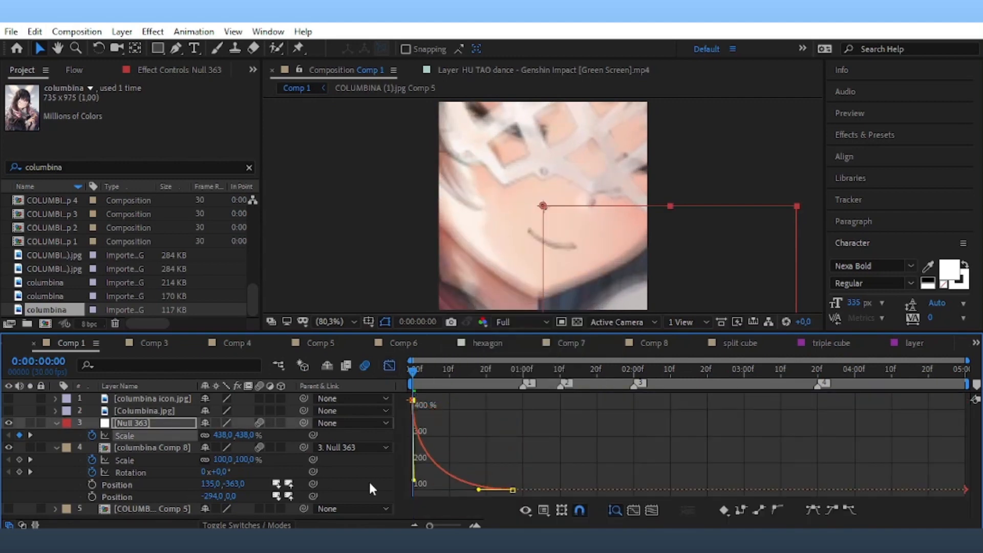
{"action": "left_click_drag", "start_coordinate": [474, 489], "coordinate": [421, 489]}
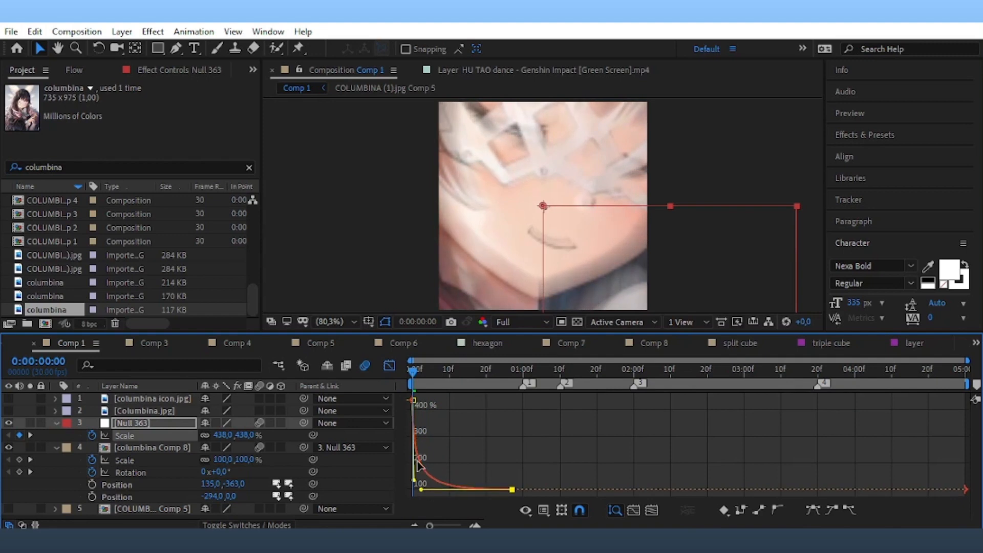
{"action": "left_click", "coordinate": [389, 365]}
{"action": "key", "text": "space"}
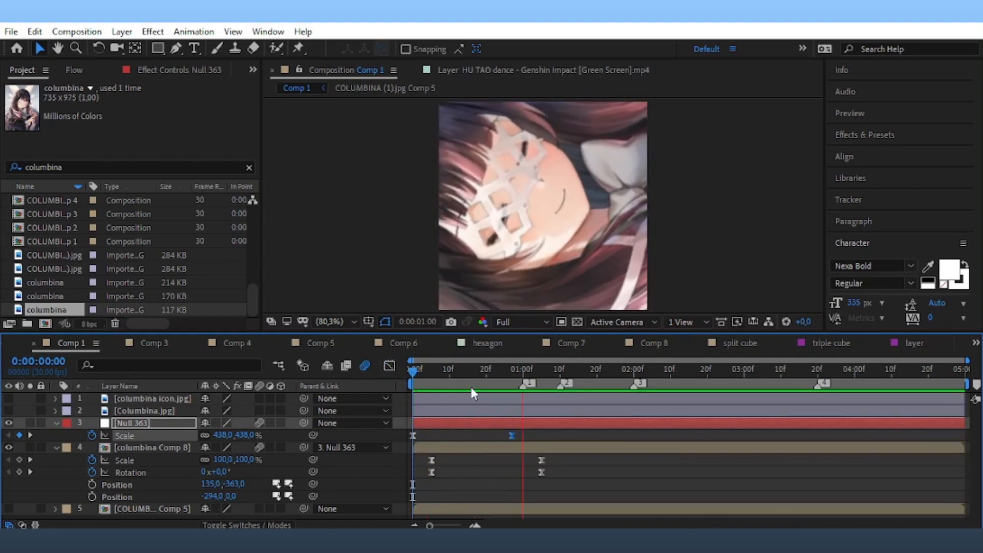
{"action": "left_click", "coordinate": [57, 423]}
{"action": "left_click", "coordinate": [56, 434]}
Pre-compose the null and image layers into Pre-comp 257 and label it cyan.
{"action": "left_click", "coordinate": [109, 422]}
{"action": "left_click", "coordinate": [109, 434], "text": "shift"}
{"action": "right_click", "coordinate": [112, 433]}
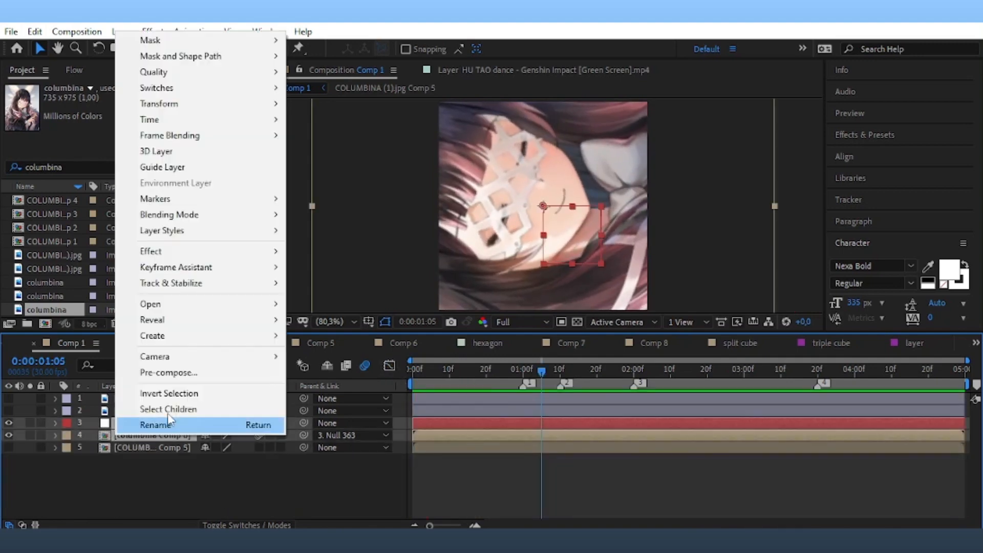
{"action": "left_click", "coordinate": [248, 374]}
{"action": "left_click", "coordinate": [553, 353]}
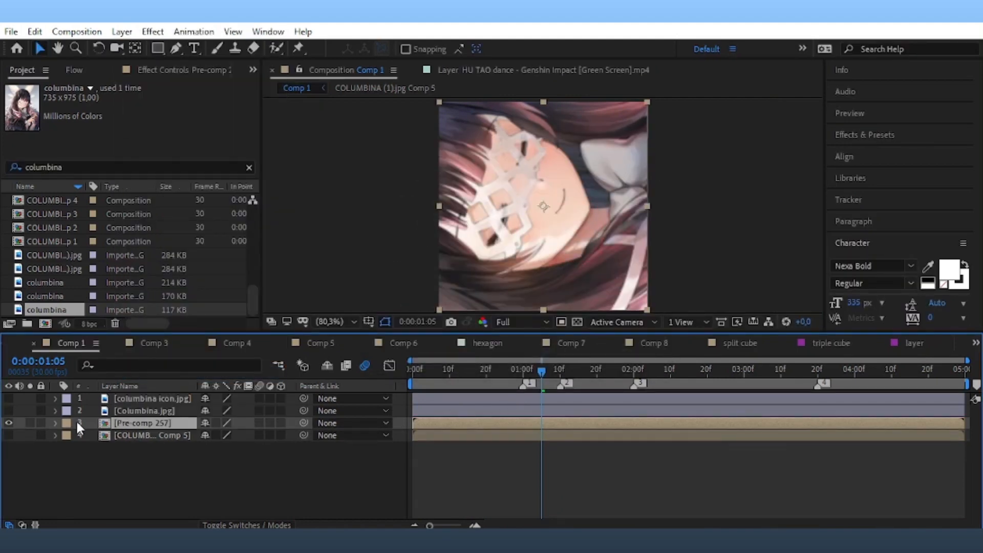
{"action": "left_click", "coordinate": [67, 423]}
{"action": "left_click", "coordinate": [103, 384]}
Duplicate the pre-comp and clear the Position keyframes on both copies.
{"action": "key", "text": "ctrl+d"}
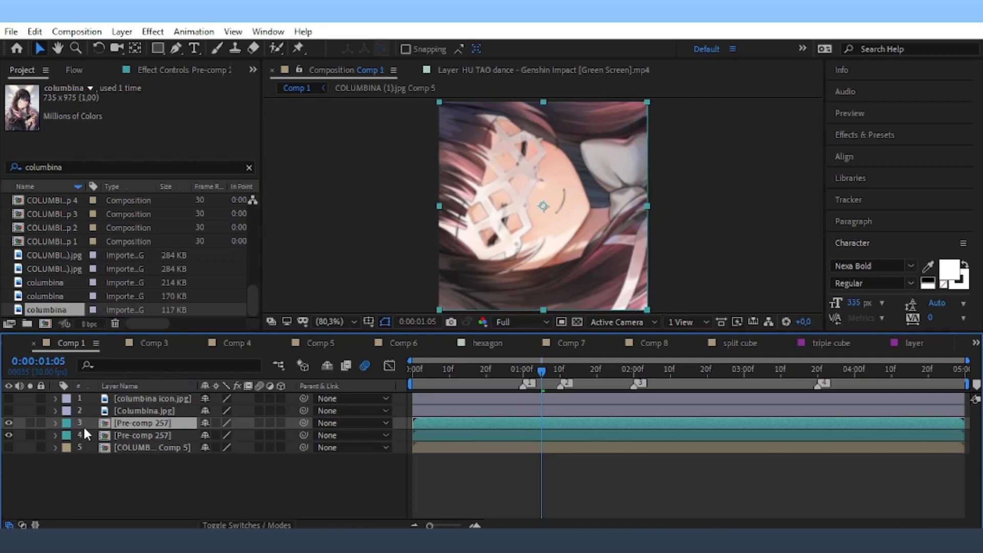
{"action": "left_click", "coordinate": [89, 434], "text": "shift"}
{"action": "key", "text": "p"}
{"action": "left_click", "coordinate": [92, 435]}
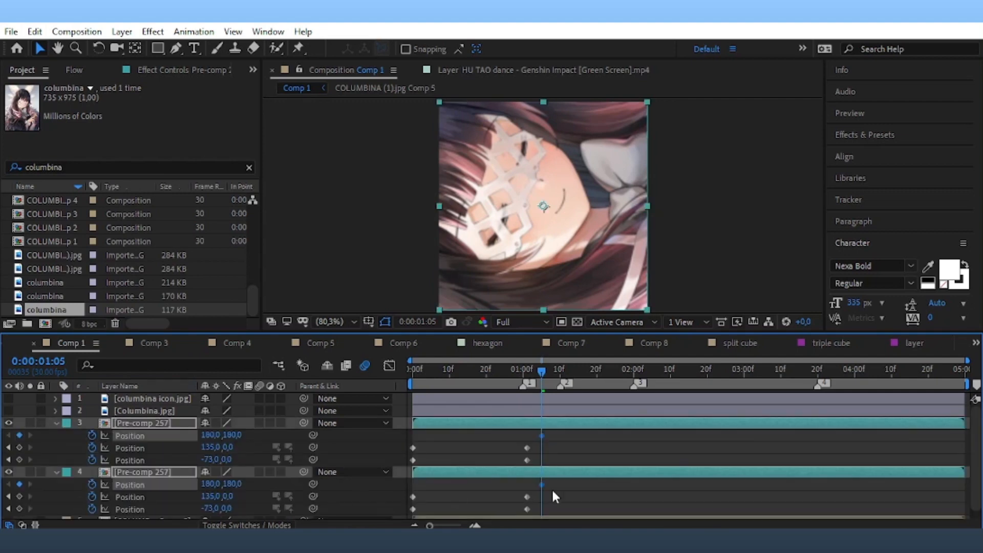
{"action": "left_click_drag", "start_coordinate": [534, 494], "coordinate": [384, 524]}
{"action": "key", "text": "Delete"}
{"action": "mouse_move", "coordinate": [538, 440]}
{"action": "left_mouse_down"}
{"action": "mouse_move", "coordinate": [391, 461]}
{"action": "mouse_move", "coordinate": [549, 431]}
{"action": "left_mouse_up"}
{"action": "key", "text": "Delete"}
{"action": "key", "text": "Delete"}
{"action": "left_click_drag", "start_coordinate": [547, 490], "coordinate": [531, 476]}
{"action": "key", "text": "Delete"}
{"action": "left_click", "coordinate": [502, 453]}
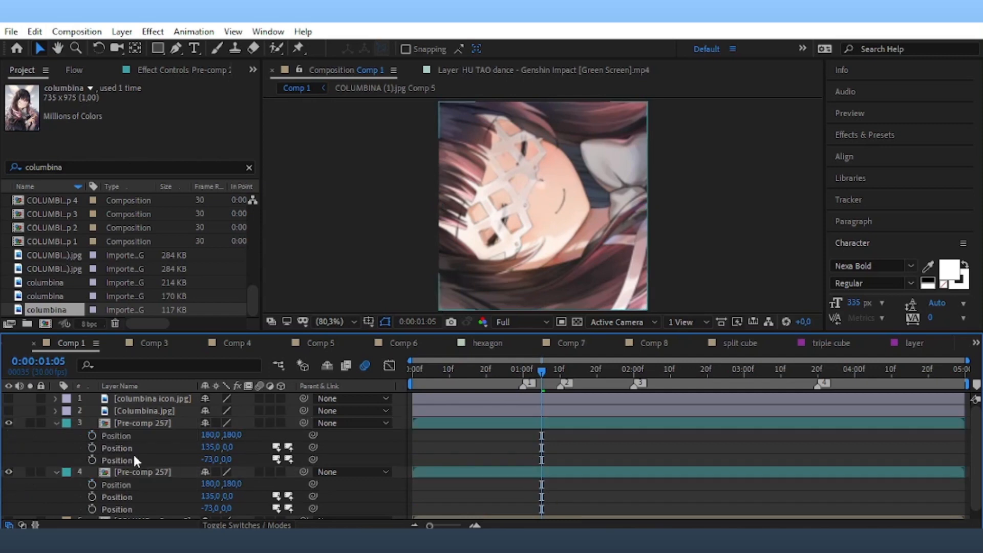
Separate Position into X and Y on both pre-comp layers and keyframe X Position.
{"action": "right_click", "coordinate": [162, 432]}
{"action": "left_click", "coordinate": [251, 285]}
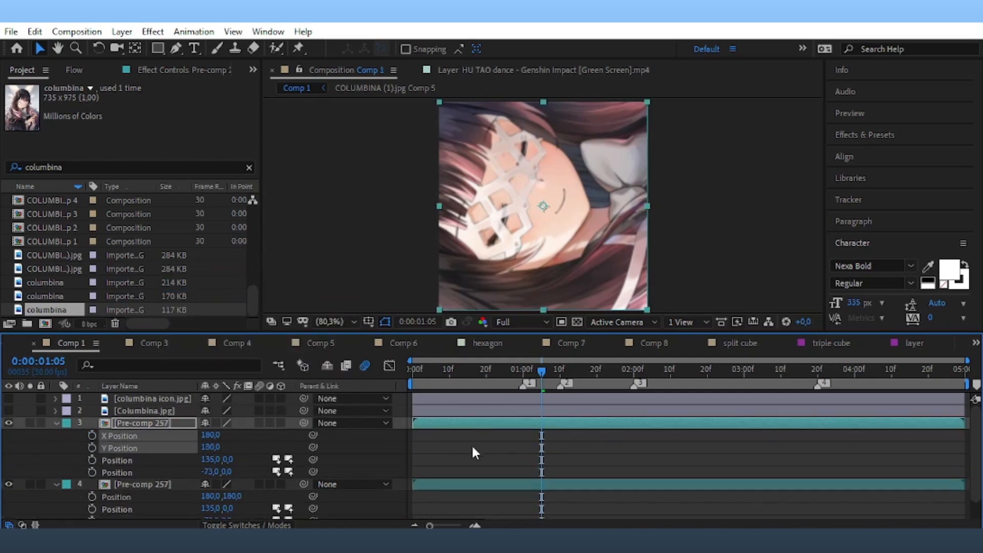
{"action": "right_click", "coordinate": [132, 497]}
{"action": "left_click", "coordinate": [188, 353]}
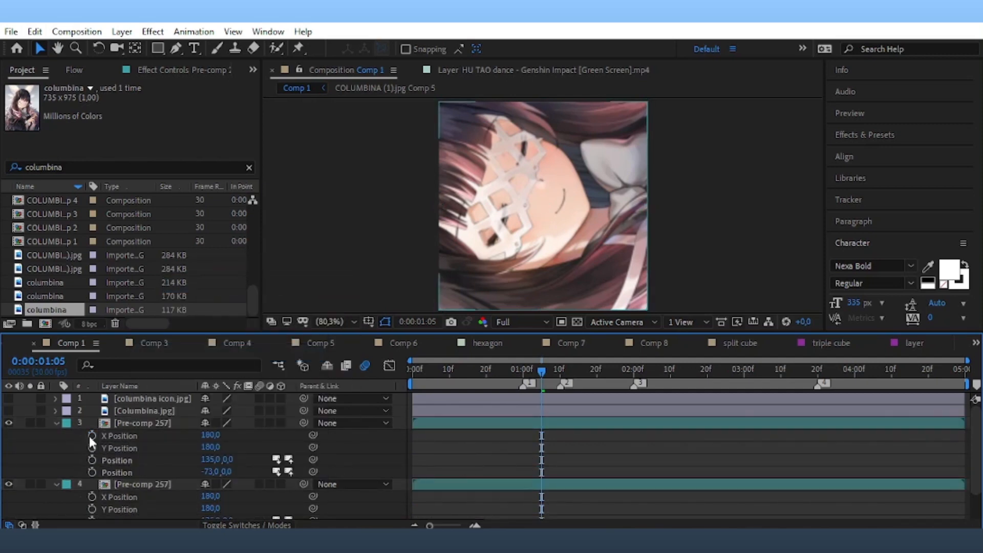
{"action": "left_click", "coordinate": [91, 436]}
{"action": "left_click", "coordinate": [92, 496]}
Push layer 3's X Position to 547 at 1:05 and delete the duplicate pre-comp layer.
{"action": "left_click_drag", "start_coordinate": [560, 433], "coordinate": [458, 464]}
{"action": "left_click", "coordinate": [510, 451]}
{"action": "left_click_drag", "start_coordinate": [209, 436], "coordinate": [480, 447]}
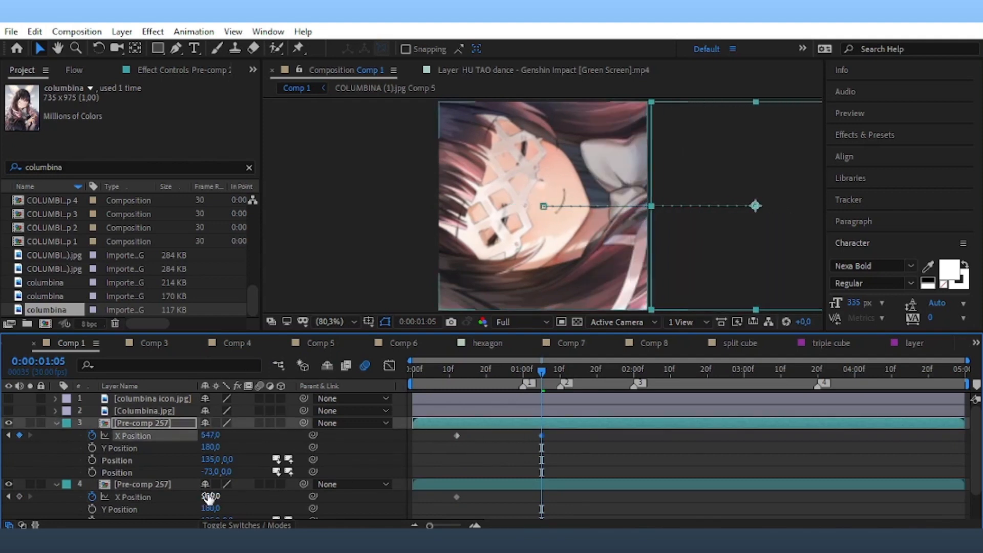
{"action": "left_click", "coordinate": [507, 481]}
{"action": "key", "text": "Delete"}
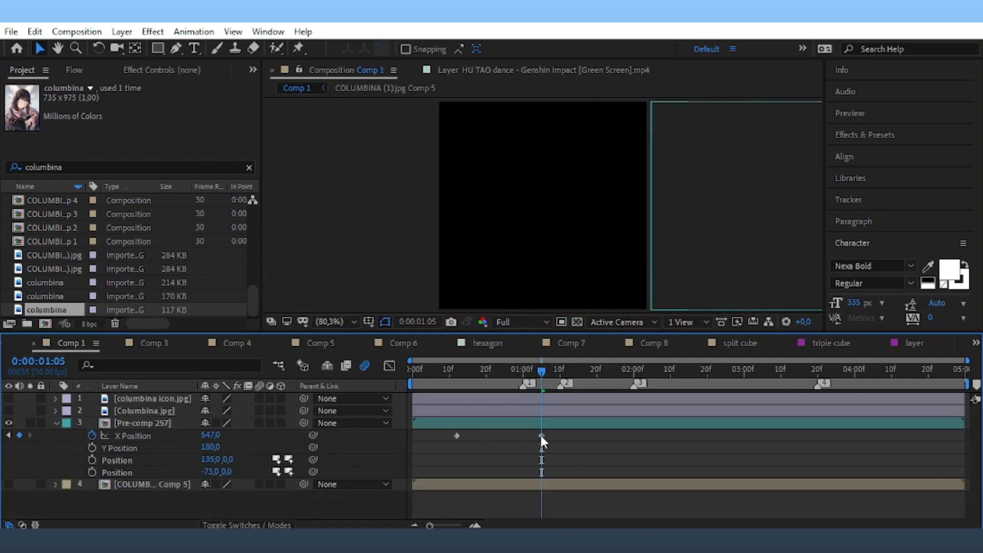
Shift the first X Position keyframe to 0:08 and reshape the curve to accelerate sharply.
{"action": "left_click", "coordinate": [542, 435]}
{"action": "left_click", "coordinate": [466, 439]}
{"action": "left_click_drag", "start_coordinate": [456, 436], "coordinate": [443, 439]}
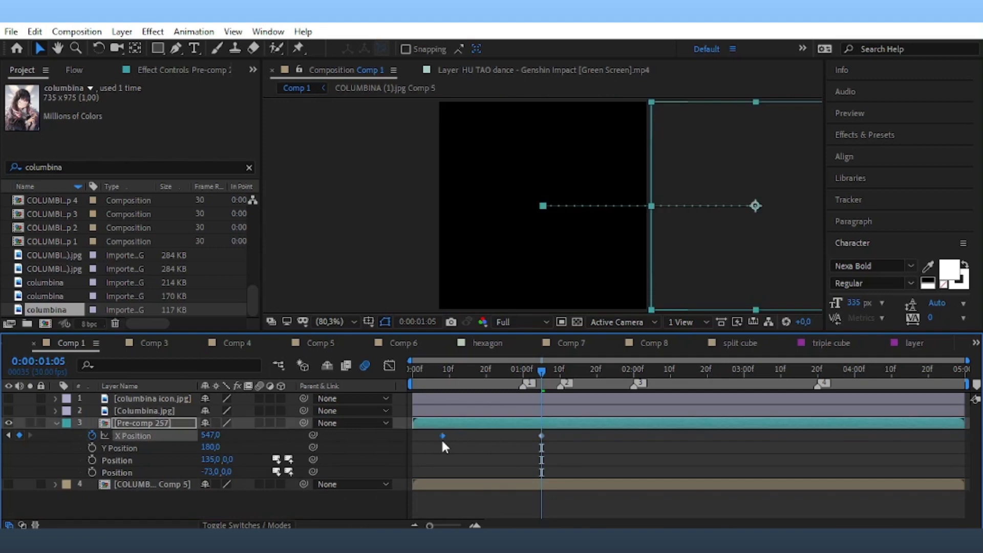
{"action": "left_click_drag", "start_coordinate": [554, 438], "coordinate": [431, 444]}
{"action": "left_click", "coordinate": [389, 366]}
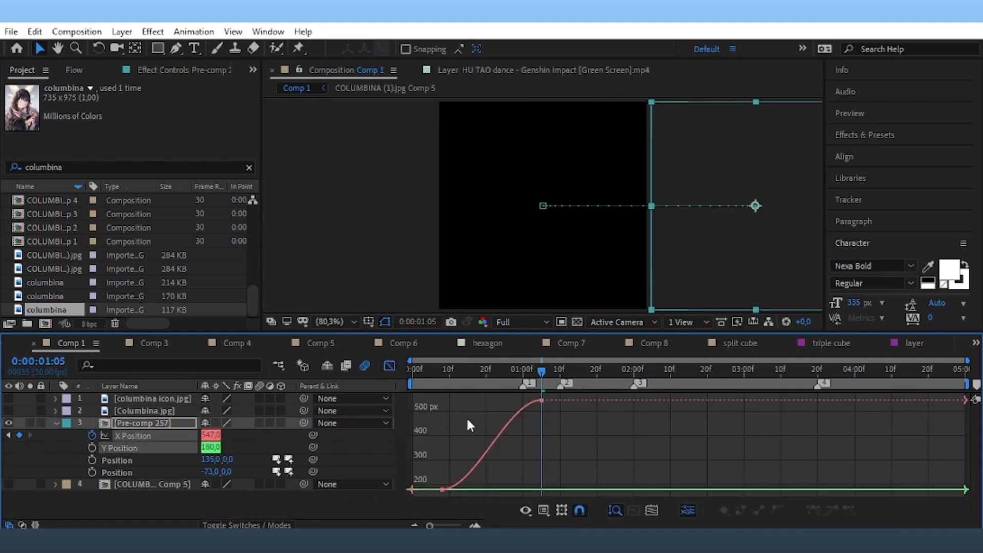
{"action": "left_click", "coordinate": [495, 450]}
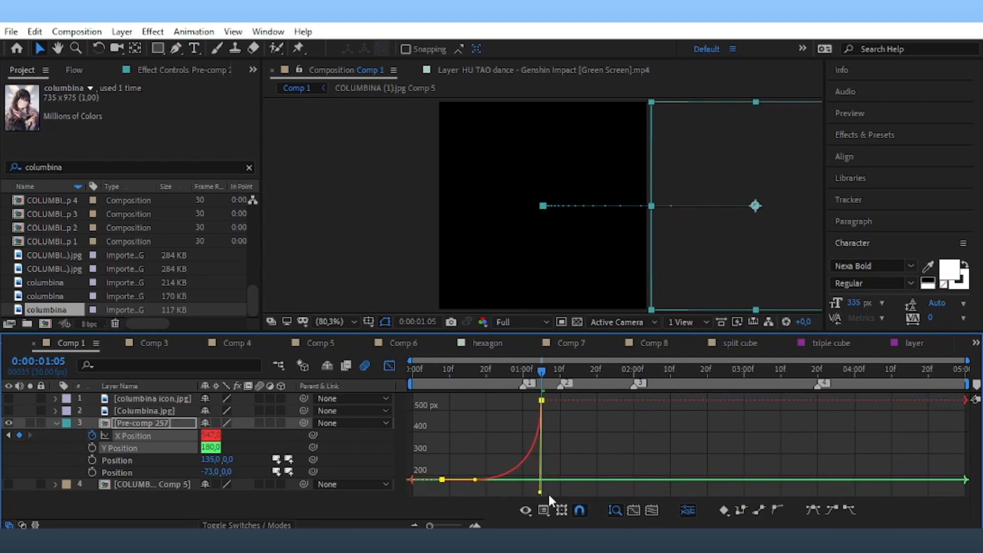
{"action": "left_click_drag", "start_coordinate": [525, 490], "coordinate": [537, 489]}
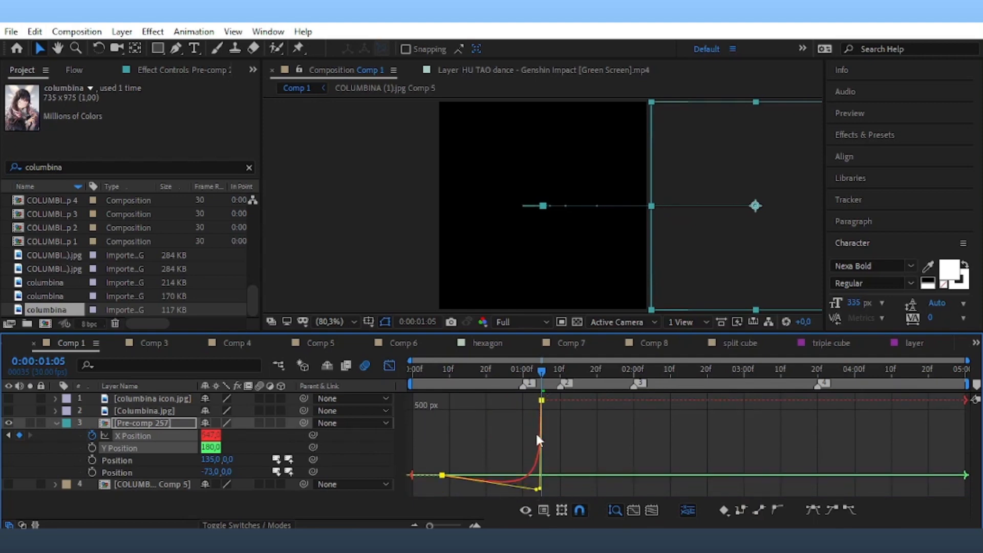
{"action": "key", "text": "space"}
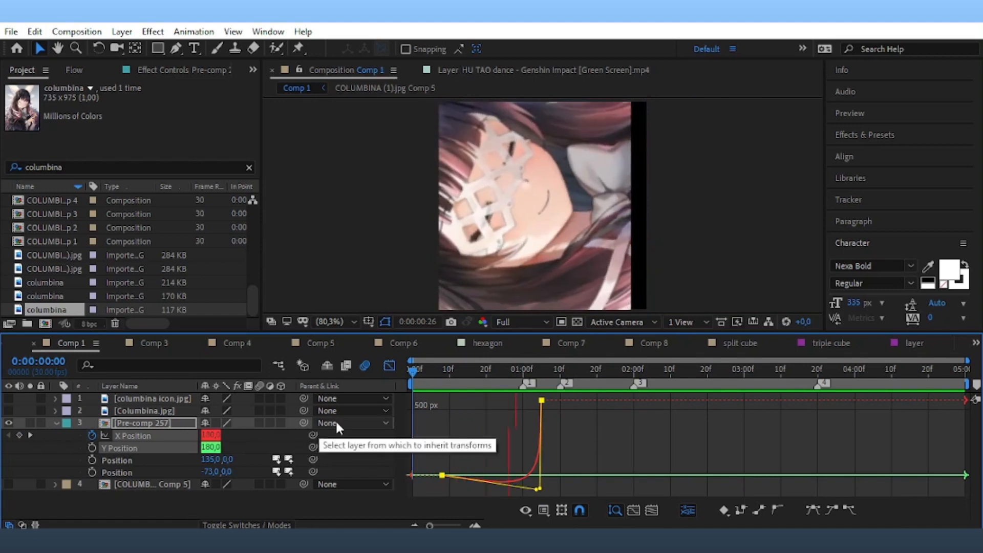
{"action": "left_click", "coordinate": [390, 365]}
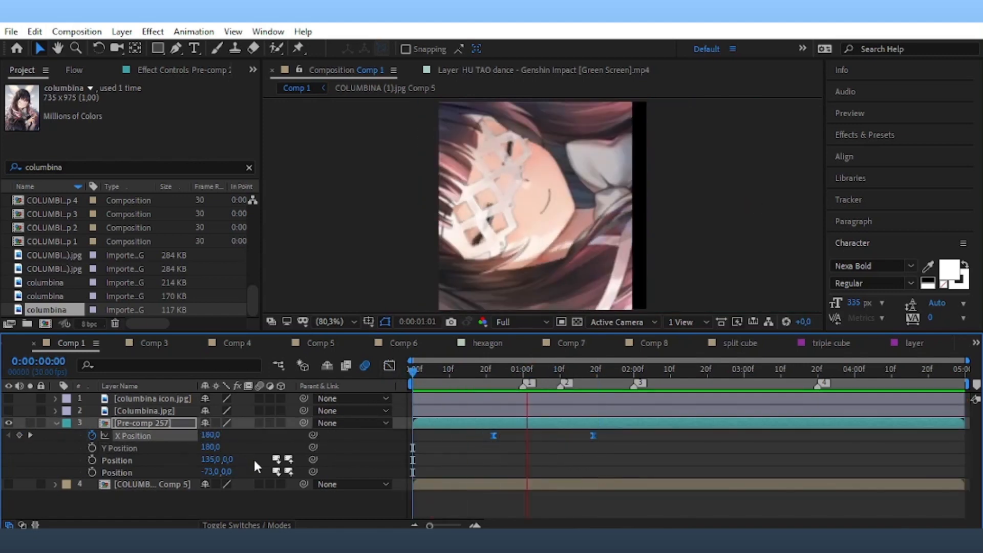
Show the next Columbina comp layer, trim it to start at 1:18, and save.
{"action": "left_click", "coordinate": [8, 484]}
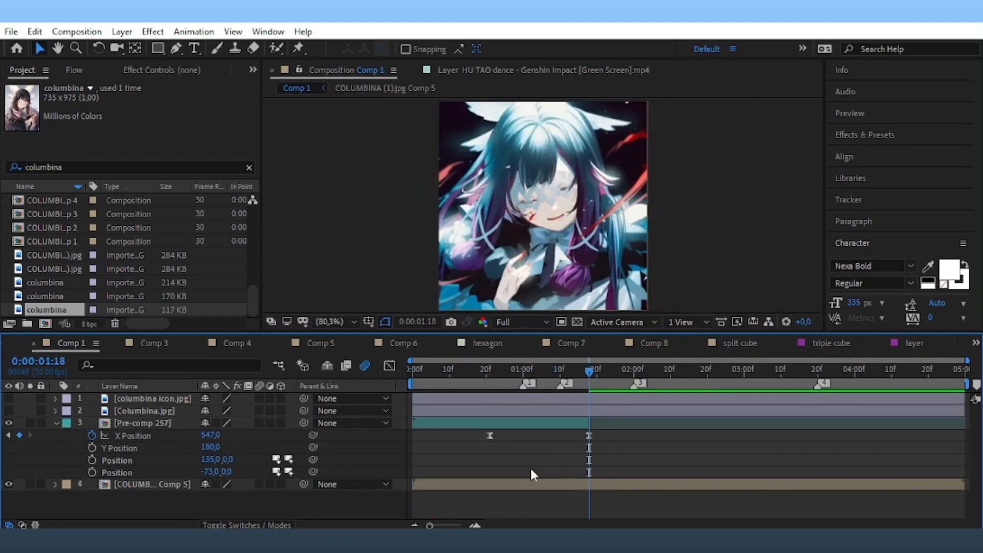
{"action": "left_click", "coordinate": [523, 483]}
{"action": "key", "text": "alt+["}
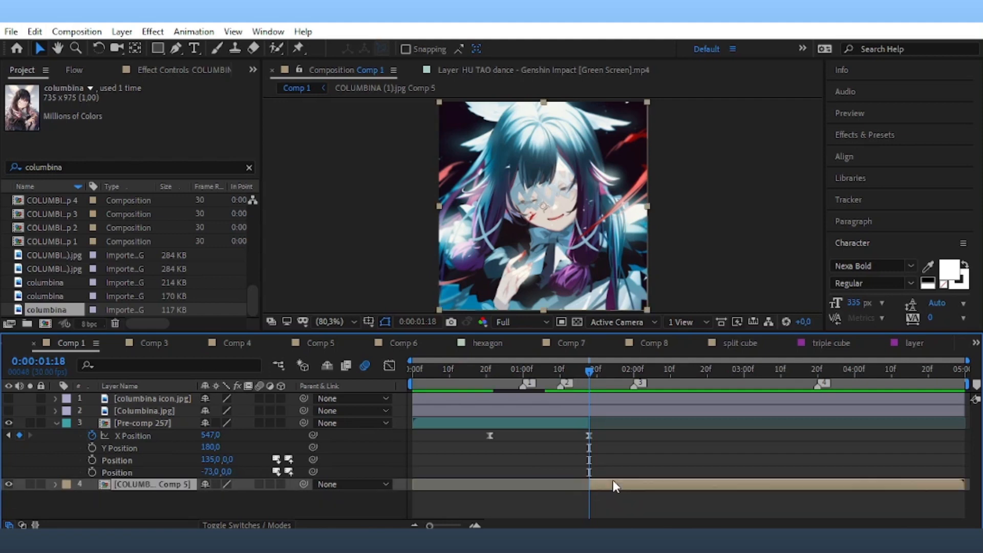
{"action": "key", "text": "ctrl+s"}
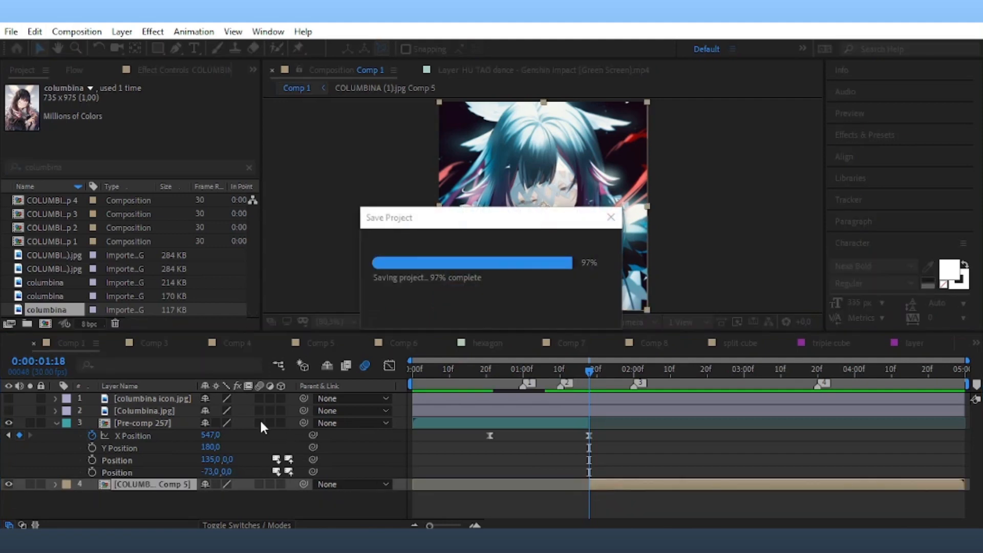
Enable motion blur on the layers and separate COLUMBINA Comp 5's Position into X and Y.
{"action": "left_click", "coordinate": [259, 423]}
{"action": "left_click", "coordinate": [259, 484]}
{"action": "left_click", "coordinate": [715, 456]}
{"action": "left_click", "coordinate": [614, 484]}
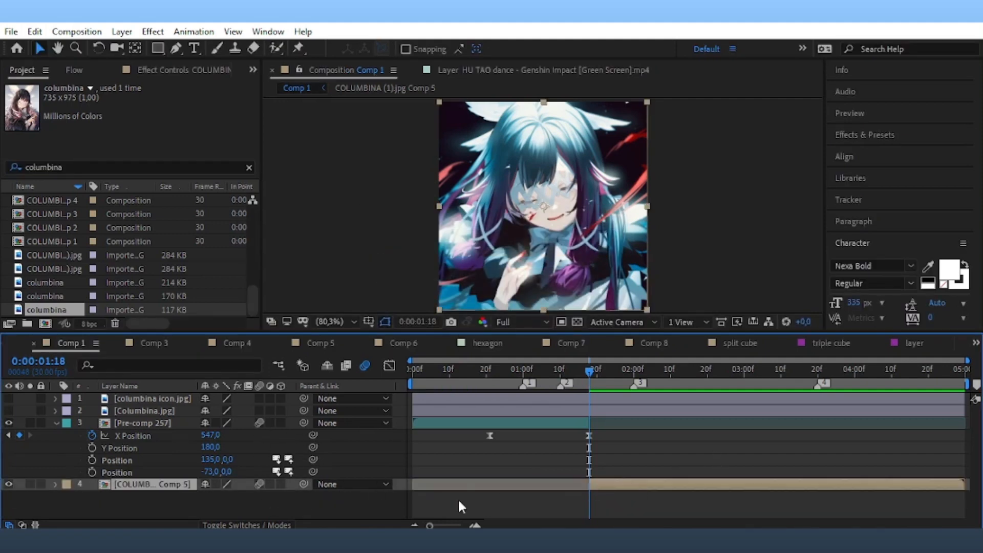
{"action": "key", "text": "p"}
{"action": "right_click", "coordinate": [116, 498]}
{"action": "left_click", "coordinate": [184, 347]}
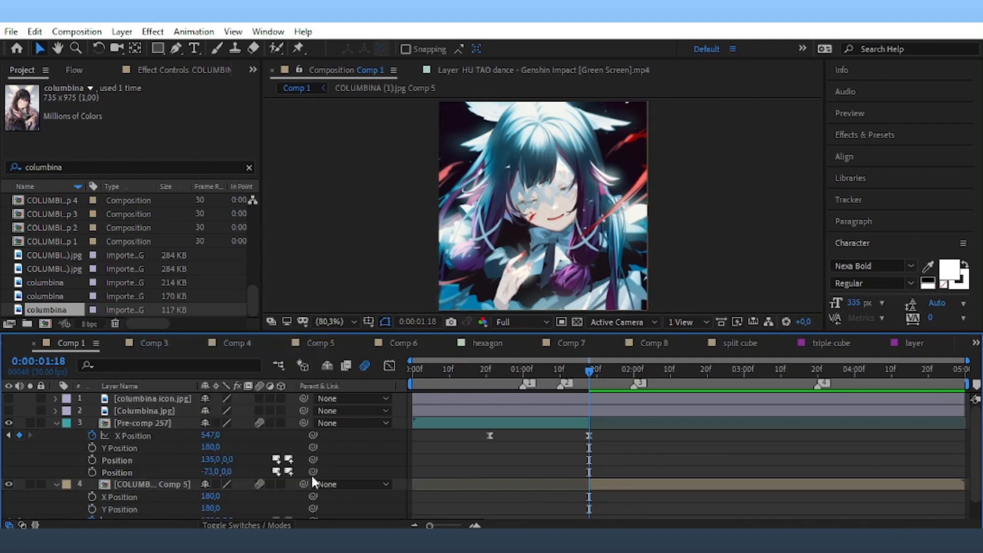
Keyframe COLUMBINA Comp 5's X Position to slide in from -186 at 1:18.
{"action": "scroll", "coordinate": [92, 479], "scroll_direction": "down", "scroll_amount": 1}
{"action": "left_click", "coordinate": [92, 476]}
{"action": "scroll", "coordinate": [656, 510], "scroll_direction": "up", "scroll_amount": 1}
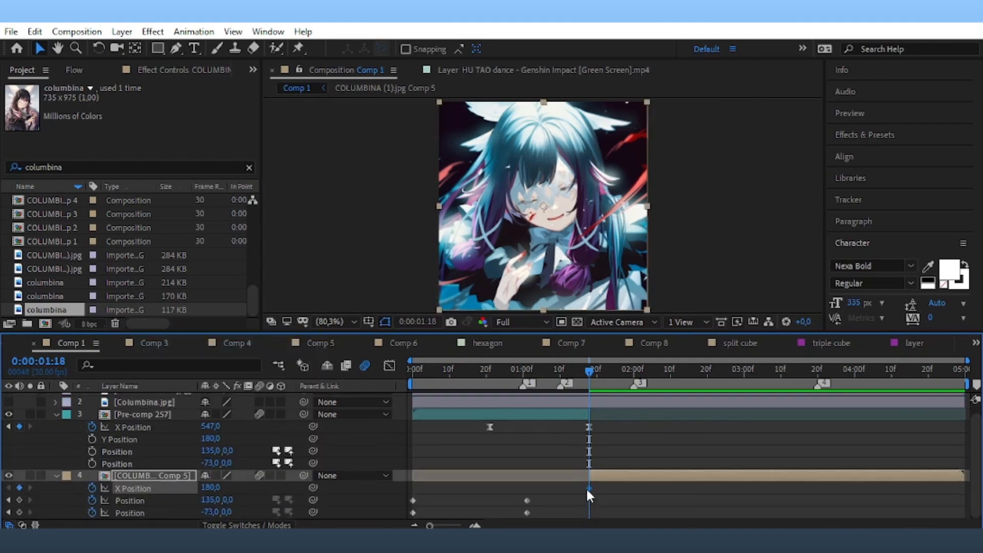
{"action": "left_click_drag", "start_coordinate": [588, 488], "coordinate": [700, 493]}
{"action": "left_click_drag", "start_coordinate": [211, 487], "coordinate": [69, 489]}
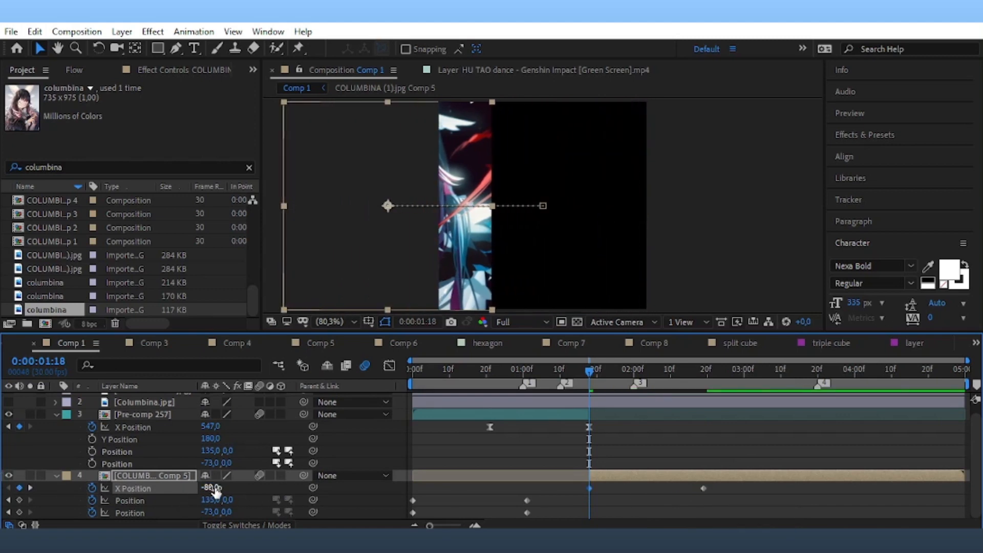
{"action": "left_click_drag", "start_coordinate": [214, 489], "coordinate": [152, 490]}
Shape the X Position curve for a fast start and gentle ease into place, then preview.
{"action": "left_click_drag", "start_coordinate": [738, 484], "coordinate": [567, 493]}
{"action": "left_click", "coordinate": [389, 365]}
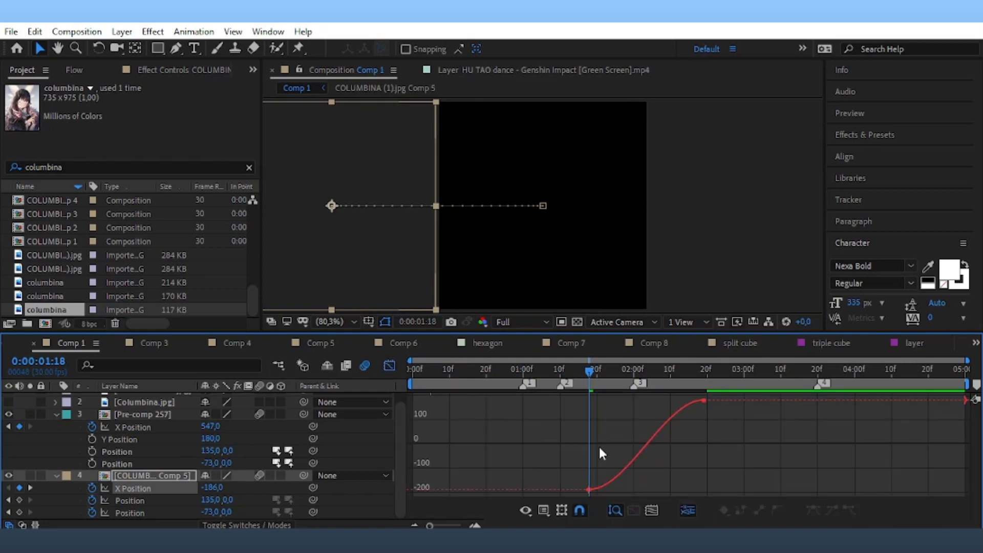
{"action": "left_click", "coordinate": [628, 463]}
{"action": "left_click_drag", "start_coordinate": [627, 489], "coordinate": [572, 409]}
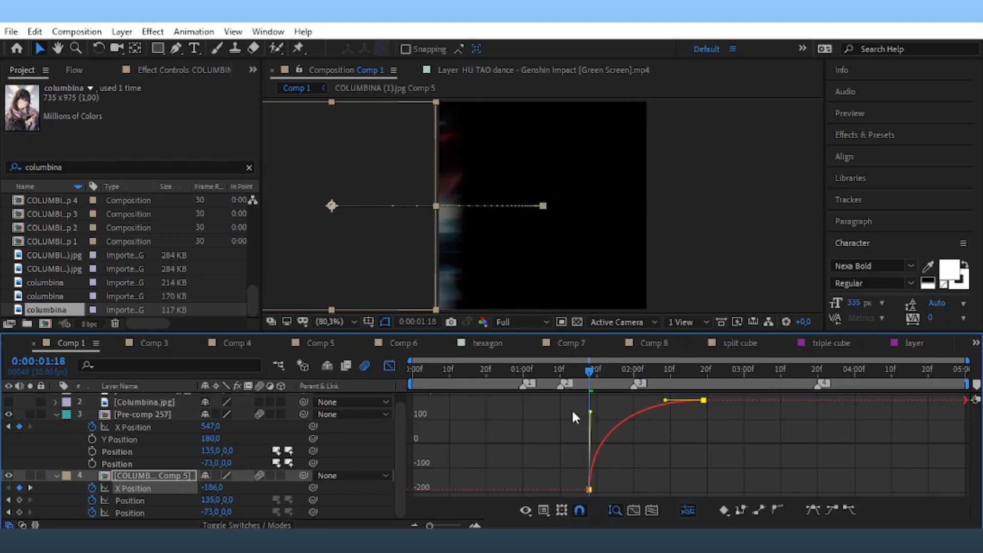
{"action": "left_click_drag", "start_coordinate": [664, 401], "coordinate": [599, 399]}
{"action": "key", "text": "Home"}
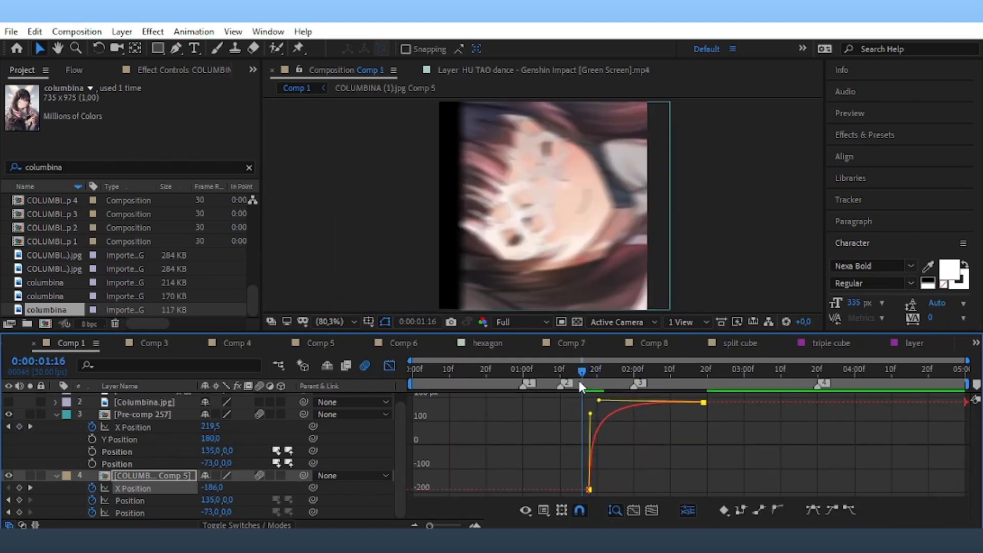
{"action": "key", "text": "space"}
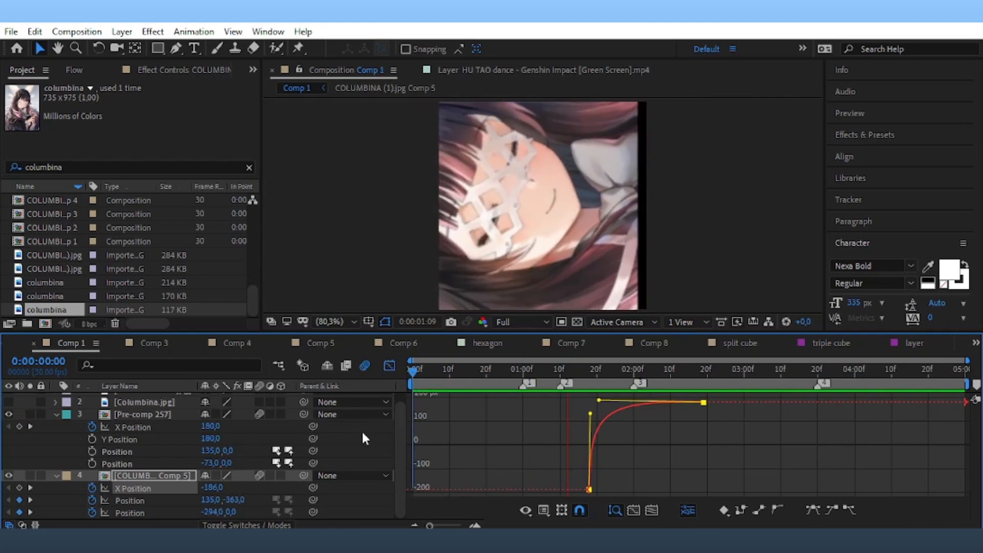
{"action": "key", "text": "space"}
{"action": "left_click", "coordinate": [389, 365]}
Move the current time to 1:17, select Pre-comp 257, and save the project.
{"action": "left_click_drag", "start_coordinate": [597, 370], "coordinate": [585, 399]}
{"action": "left_click", "coordinate": [578, 414]}
{"action": "key", "text": "ctrl+s"}
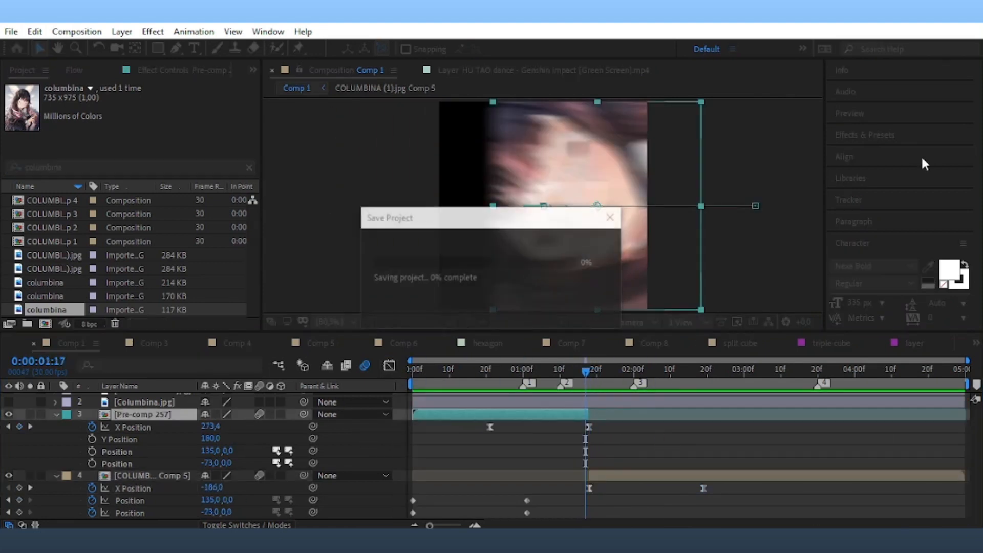
Apply Motion Tile to Pre-comp 257 with Output Width 200 and preview the transition.
{"action": "left_click", "coordinate": [876, 136]}
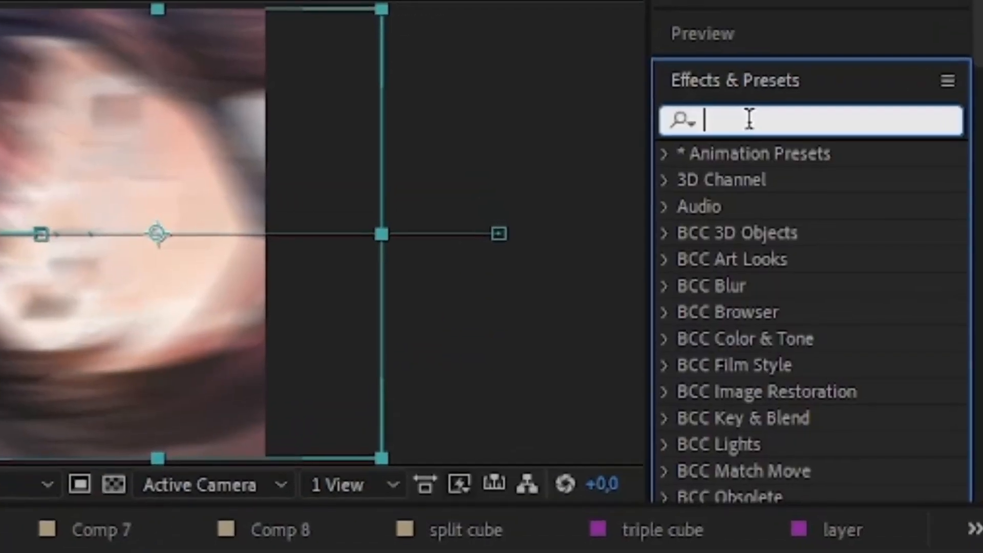
{"action": "type", "text": "moti"}
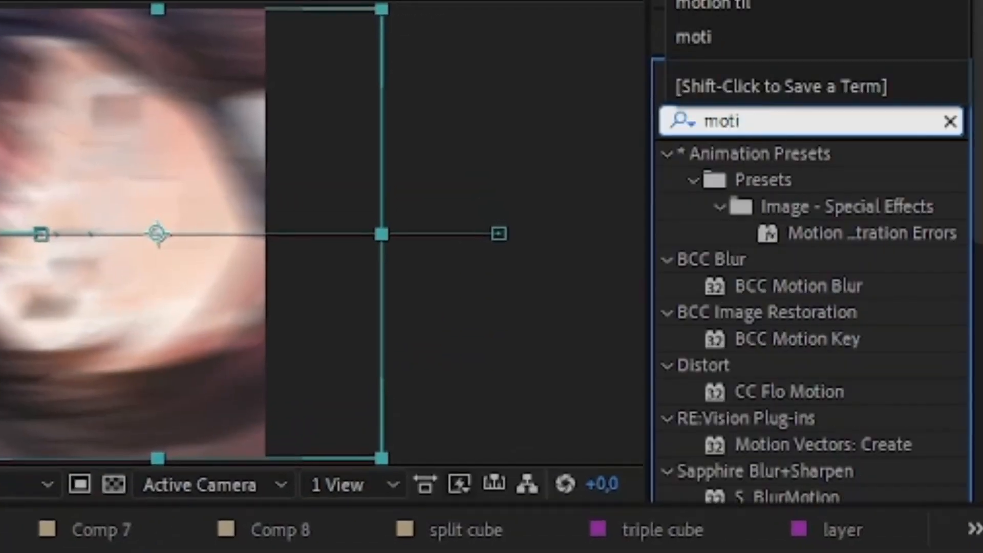
{"action": "type", "text": "on t"}
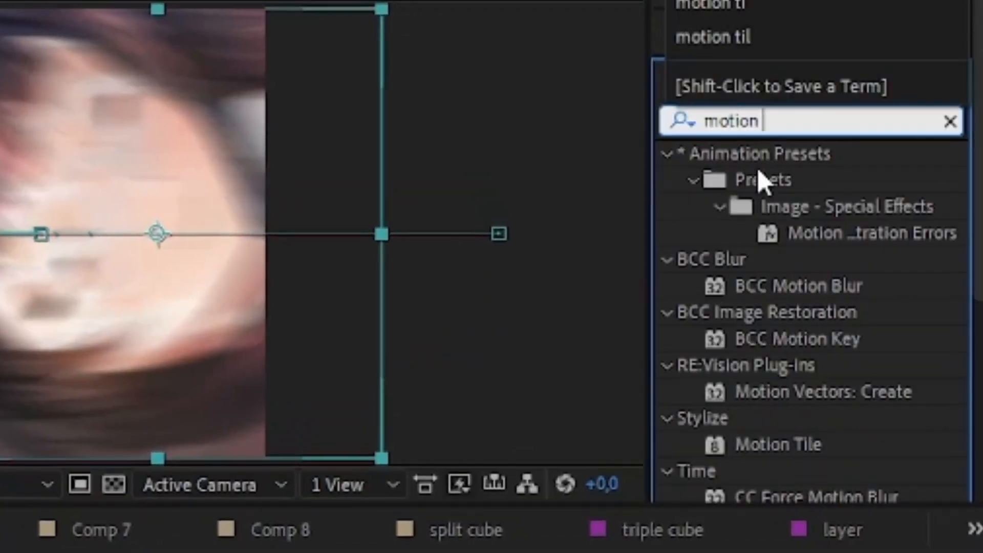
{"action": "left_click", "coordinate": [801, 180]}
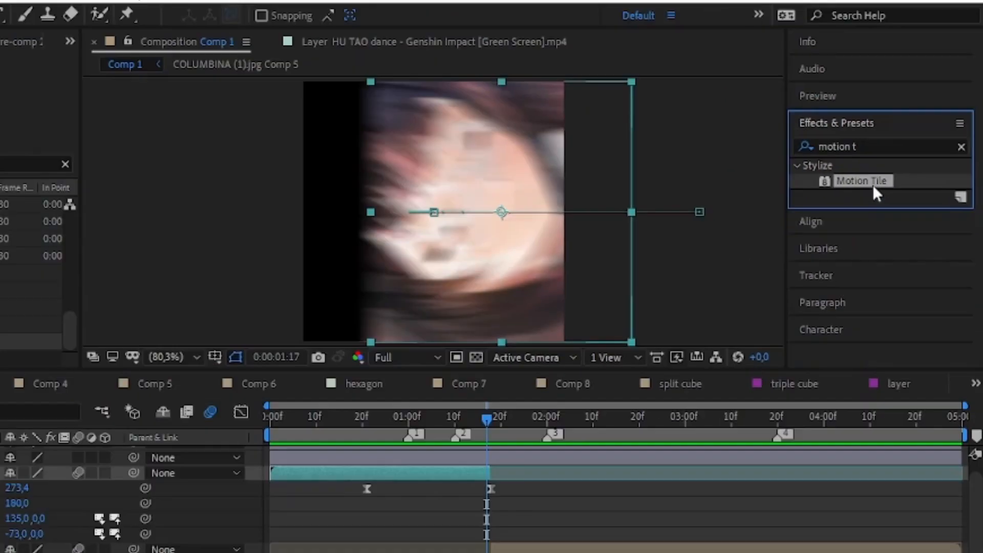
{"action": "double_click", "coordinate": [872, 183]}
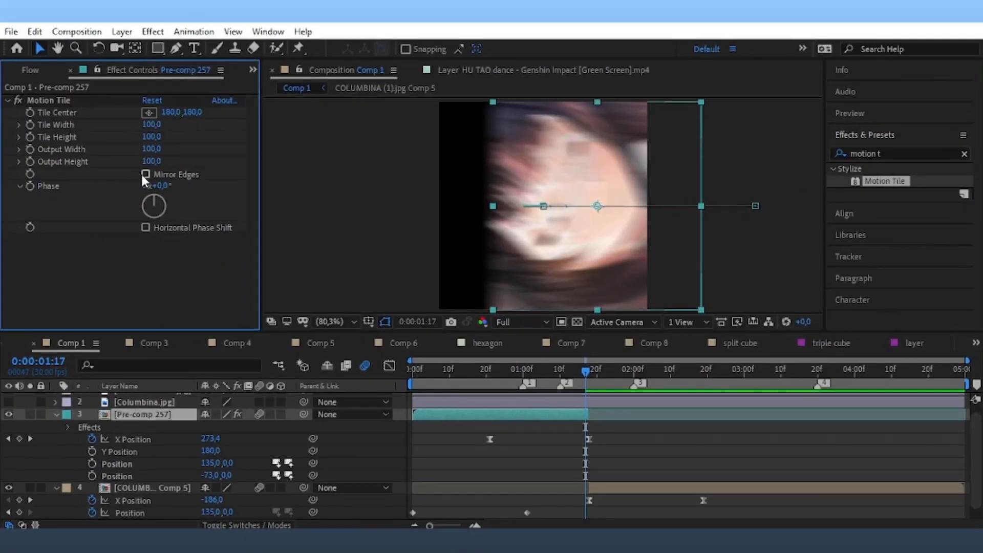
{"action": "left_click_drag", "start_coordinate": [153, 149], "coordinate": [159, 150]}
{"action": "left_click", "coordinate": [159, 149]}
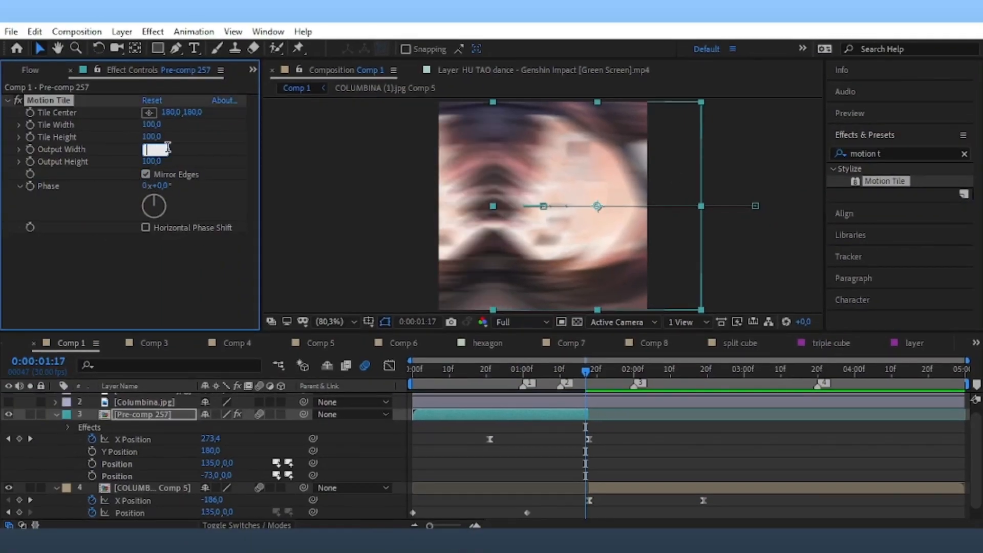
{"action": "type", "text": "200"}
{"action": "key", "text": "Return"}
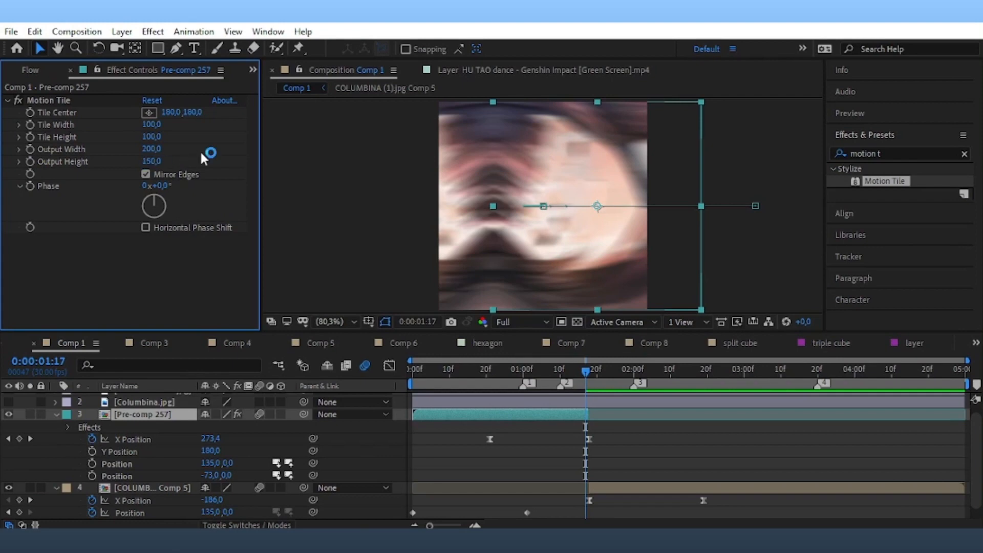
{"action": "left_click_drag", "start_coordinate": [585, 371], "coordinate": [340, 408]}
{"action": "key", "text": "space"}
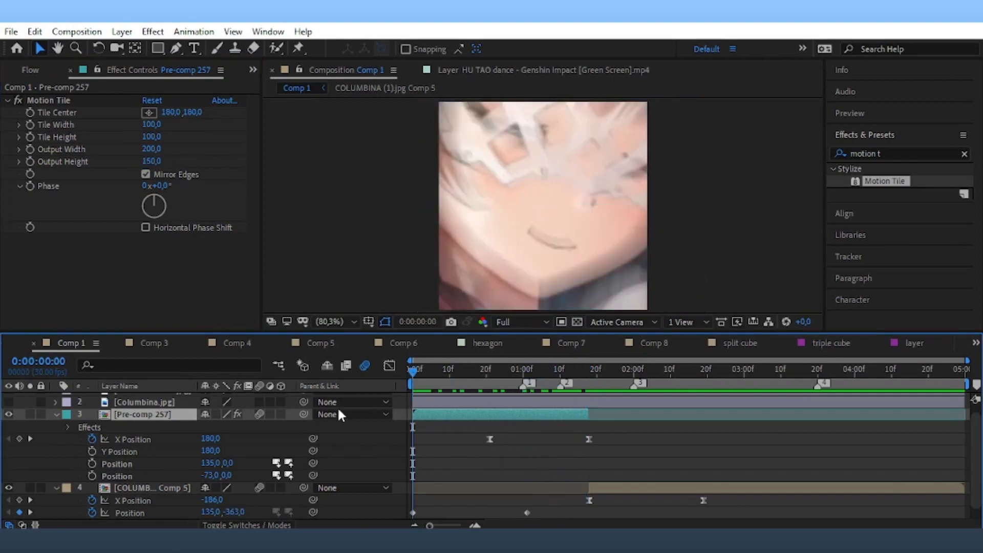
{"action": "key", "text": "space"}
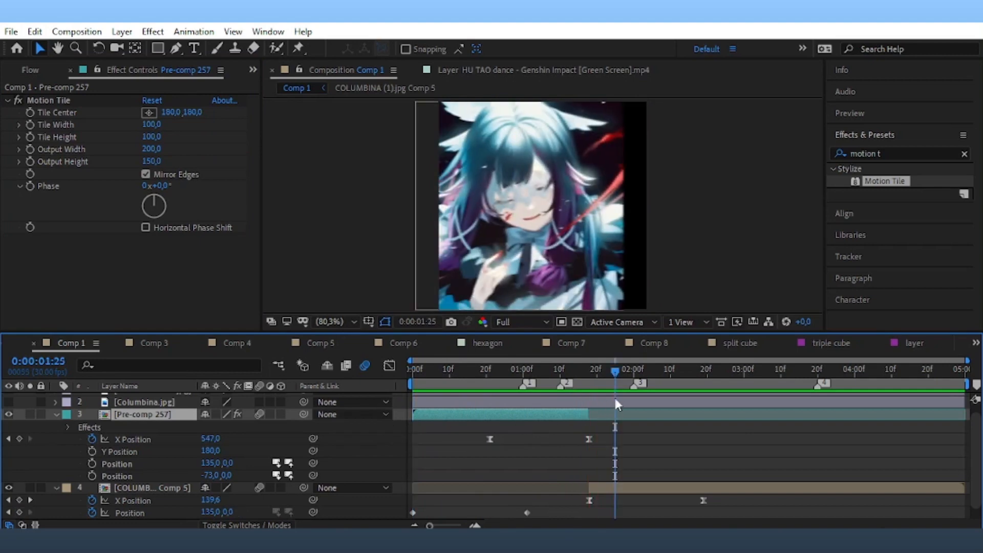
Apply Motion Tile to COLUMBINA Comp 5 with Output Width 200 and save.
{"action": "left_click", "coordinate": [617, 491]}
{"action": "left_click_drag", "start_coordinate": [899, 181], "coordinate": [177, 203]}
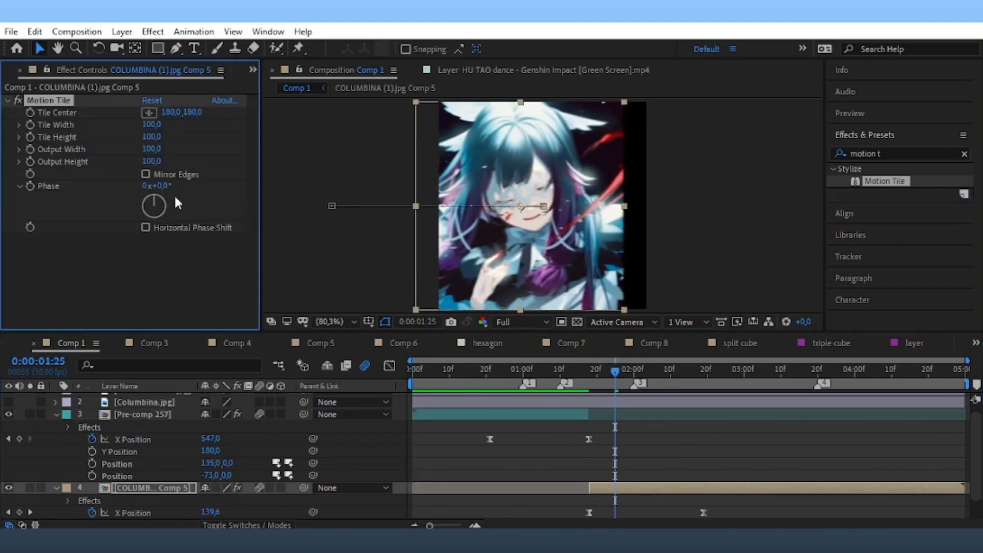
{"action": "left_click", "coordinate": [169, 147]}
{"action": "type", "text": "200"}
{"action": "key", "text": "Return"}
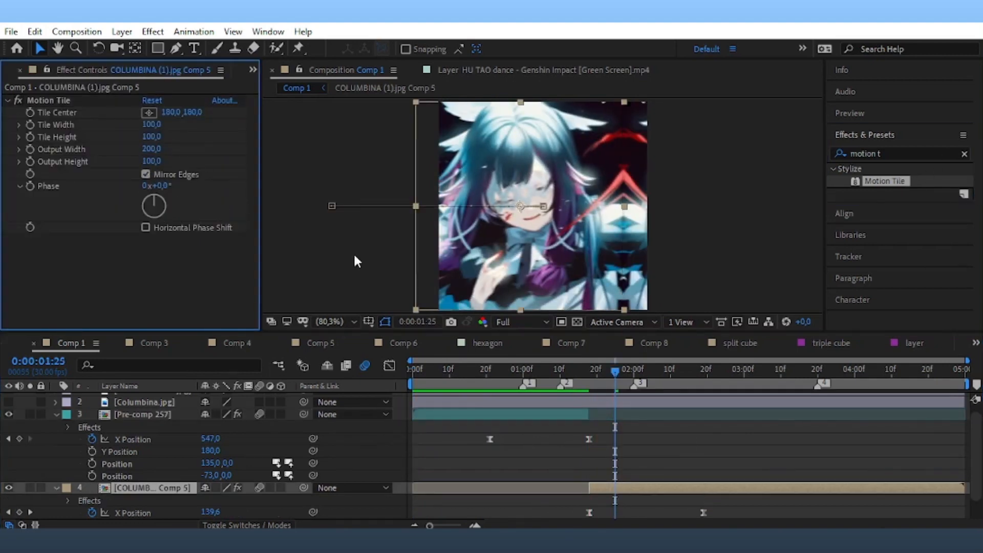
{"action": "key", "text": "ctrl+s"}
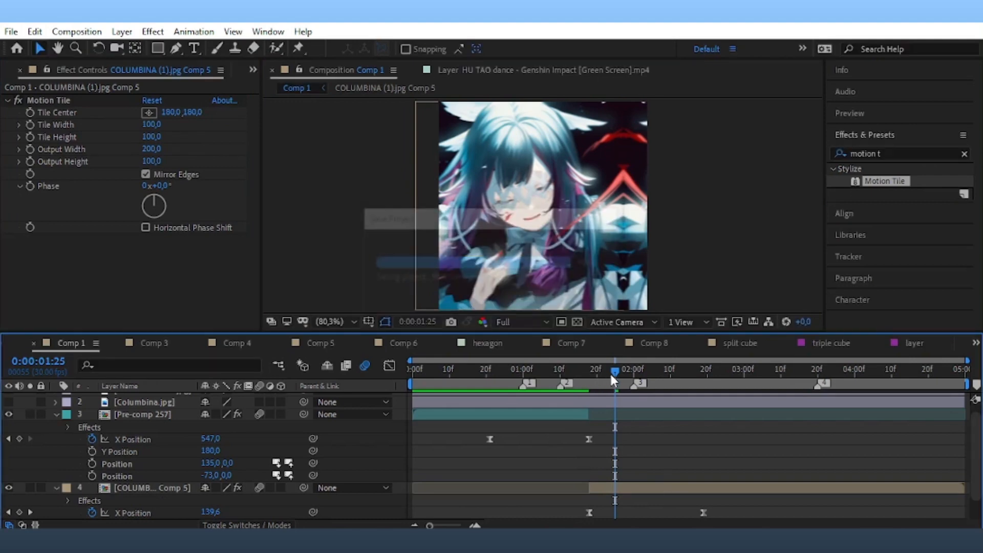
Return to the start and select the Columbina.jpg and Pre-comp 257 layers.
{"action": "left_click_drag", "start_coordinate": [612, 372], "coordinate": [412, 418]}
{"action": "left_click", "coordinate": [455, 406]}
{"action": "left_click", "coordinate": [455, 414]}
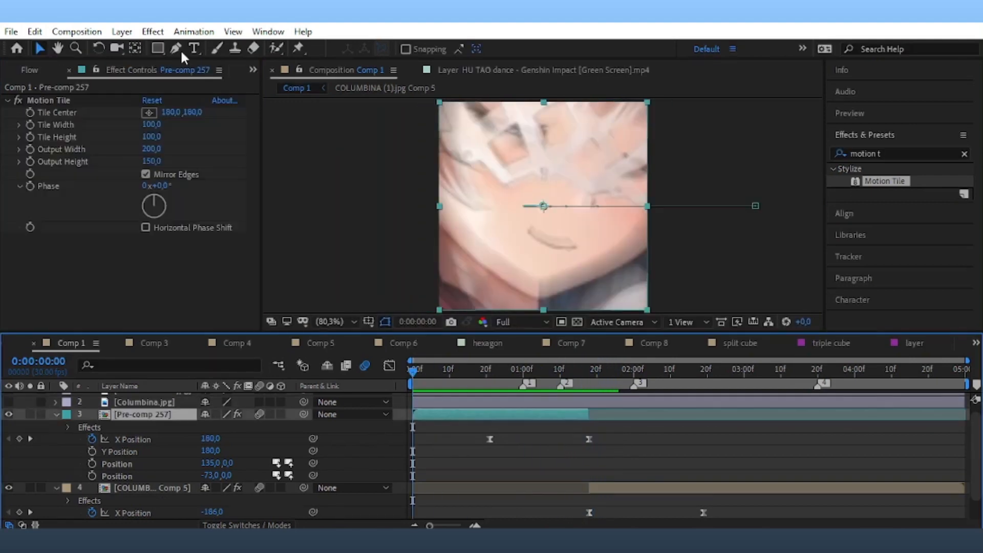
{"action": "left_click", "coordinate": [122, 31]}
Create a new adjustment layer and move the current time to 2:19.
{"action": "mouse_move", "coordinate": [148, 48]}
{"action": "left_click", "coordinate": [435, 147]}
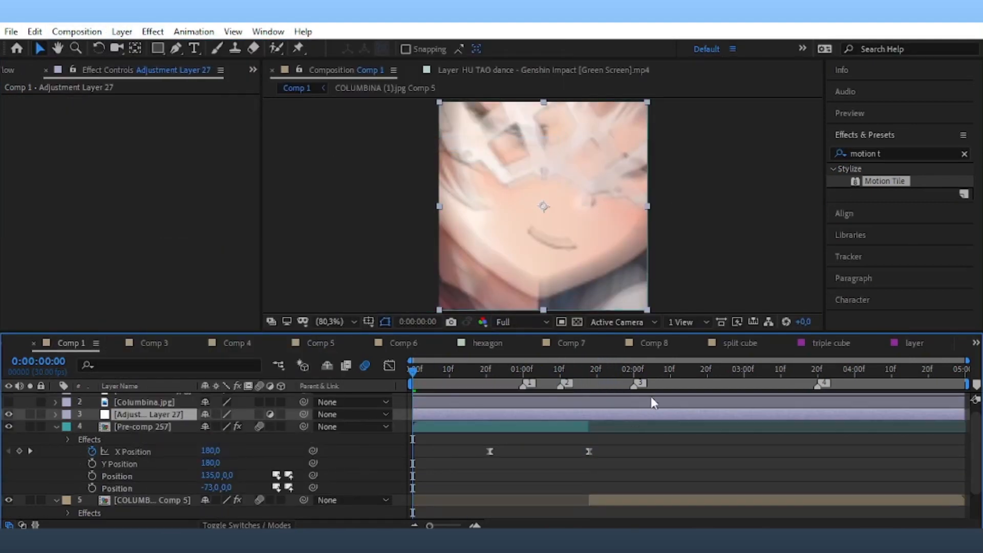
{"action": "scroll", "coordinate": [694, 449], "scroll_direction": "down", "scroll_amount": 4}
{"action": "left_click", "coordinate": [699, 391]}
{"action": "scroll", "coordinate": [705, 430], "scroll_direction": "up", "scroll_amount": 2}
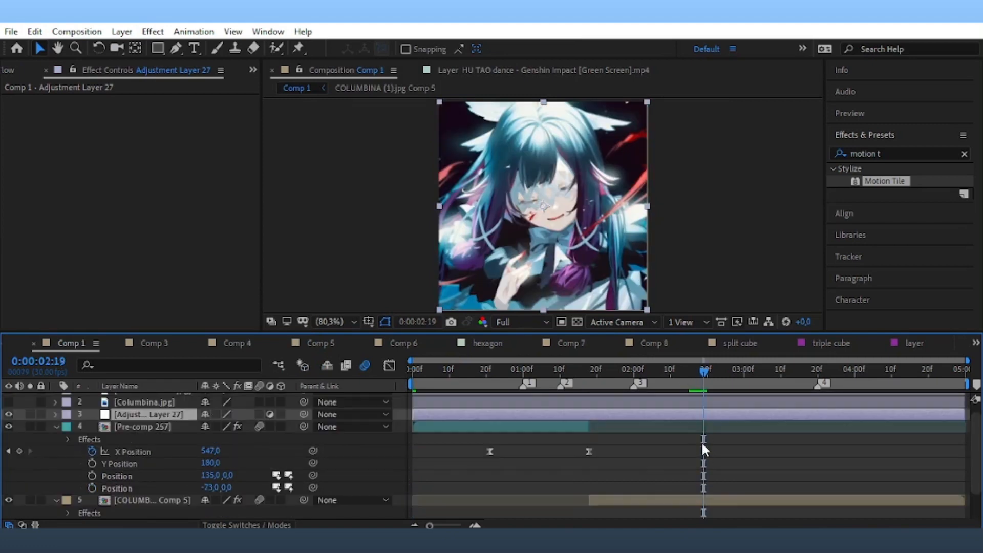
Collapse layer properties, label COLUMBINA Comp 5 cyan, select the adjustment layer, and save.
{"action": "left_click", "coordinate": [56, 447]}
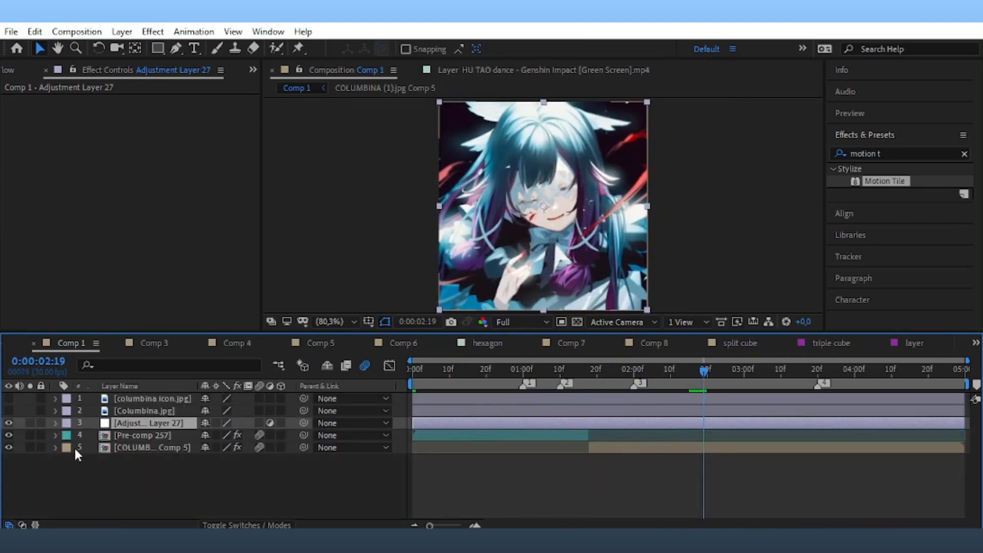
{"action": "left_click", "coordinate": [66, 448]}
{"action": "left_click", "coordinate": [116, 413]}
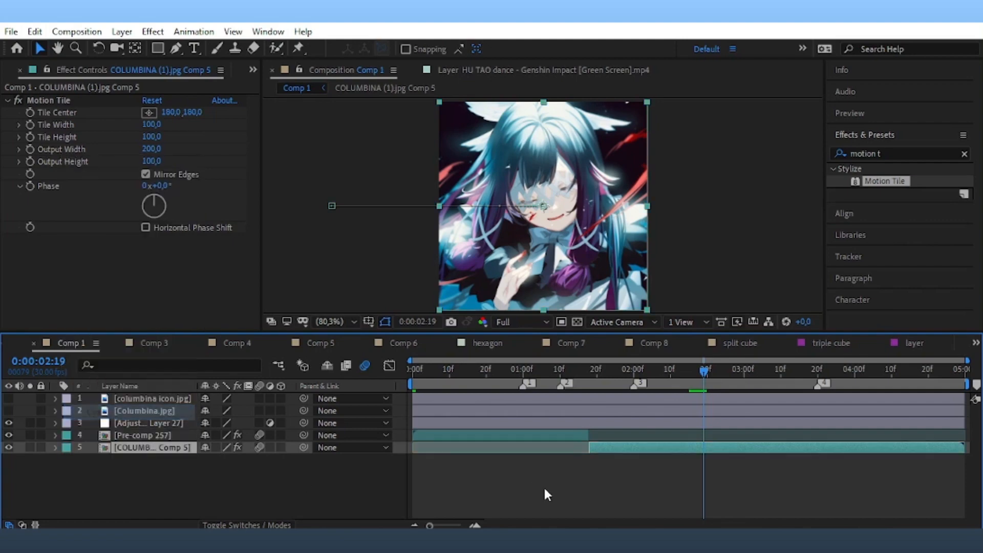
{"action": "left_click", "coordinate": [543, 485]}
{"action": "left_click", "coordinate": [667, 423]}
{"action": "key", "text": "ctrl+s"}
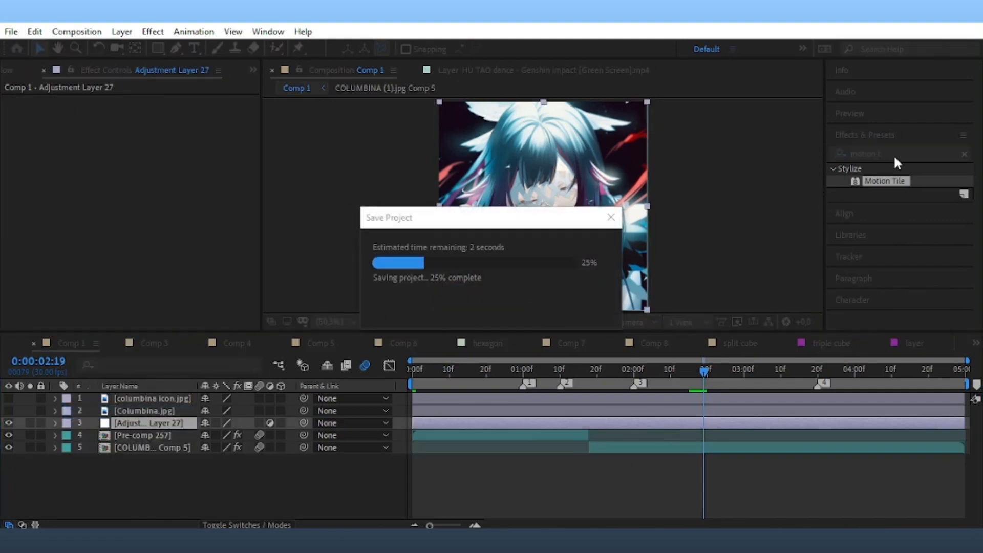
Apply S_TimeSlice to the adjustment layer with Slice Number 1 and preview.
{"action": "left_click", "coordinate": [871, 154]}
{"action": "type", "text": "tim"}
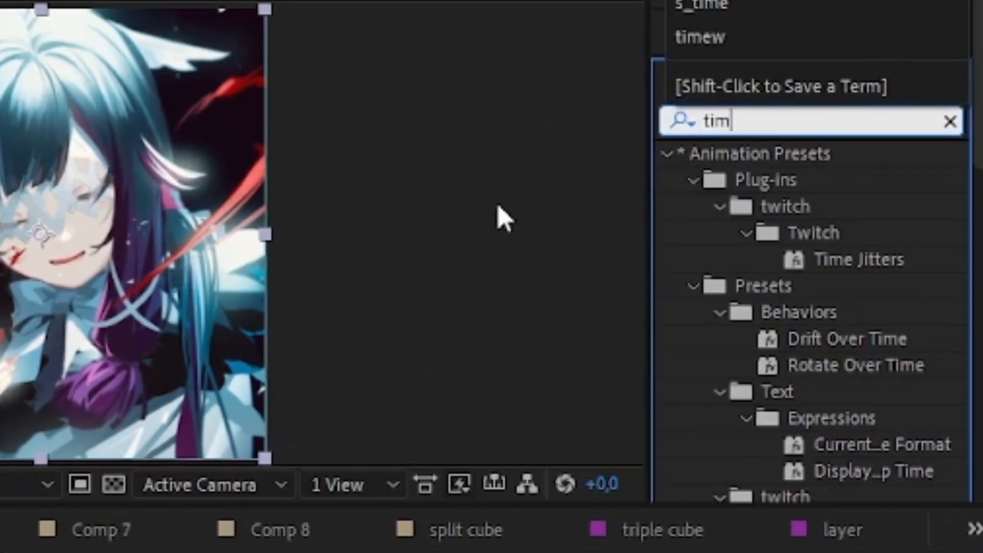
{"action": "type", "text": "esl"}
{"action": "left_click", "coordinate": [782, 190]}
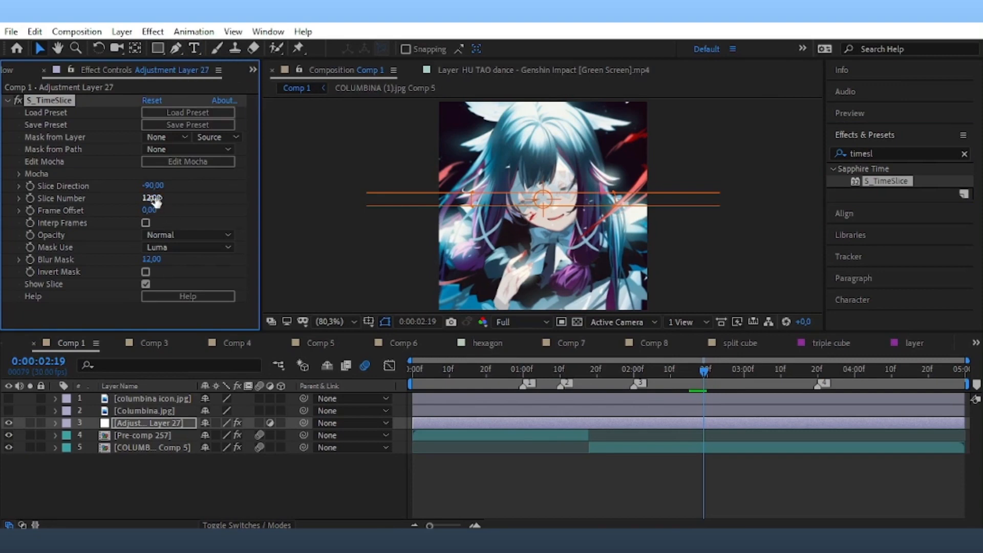
{"action": "left_click", "coordinate": [211, 196]}
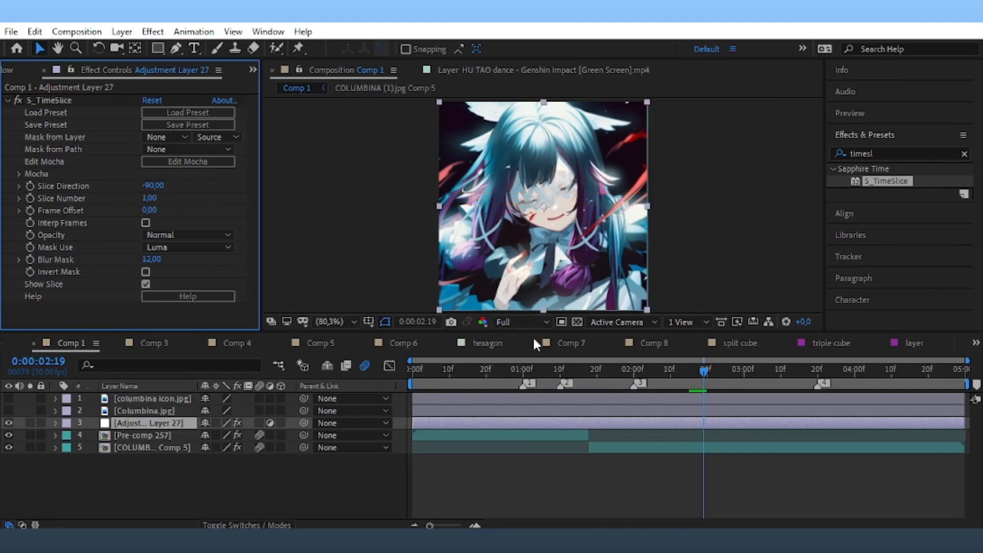
{"action": "left_click_drag", "start_coordinate": [695, 374], "coordinate": [281, 409]}
{"action": "key", "text": "space"}
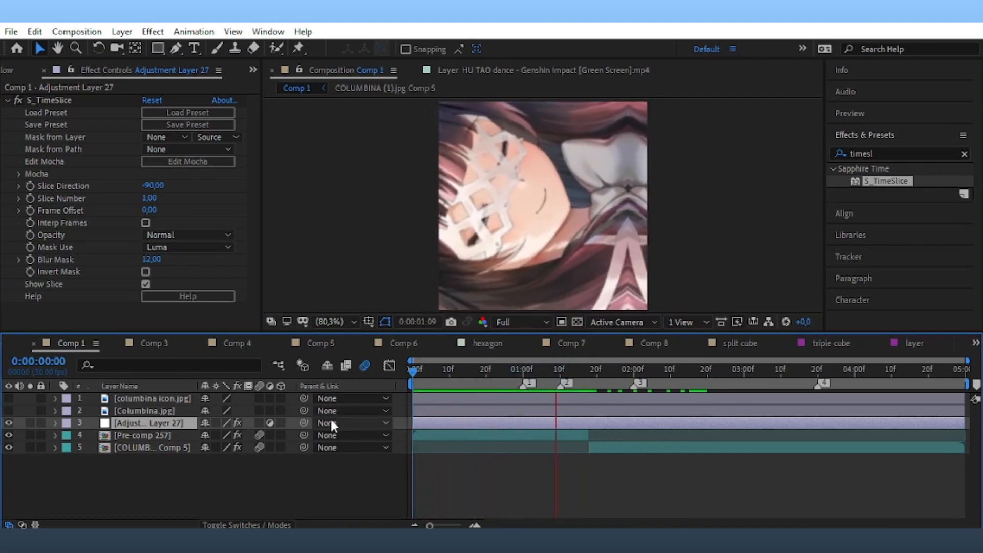
{"action": "key", "text": "space"}
Trim the adjustment layer's in-point to about 0:00:01:08.
{"action": "left_click_drag", "start_coordinate": [619, 374], "coordinate": [551, 412]}
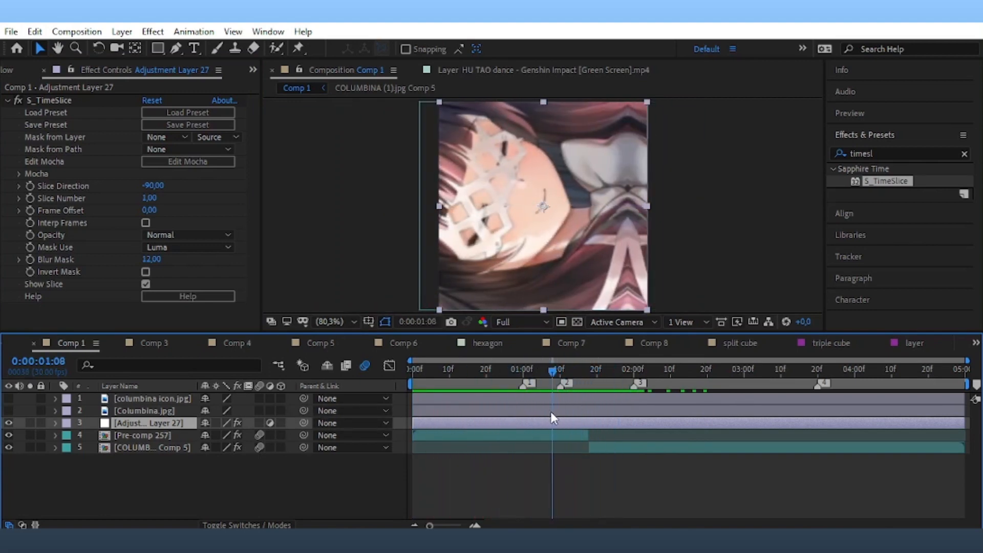
{"action": "left_click_drag", "start_coordinate": [416, 429], "coordinate": [549, 429]}
{"action": "key", "text": "Home"}
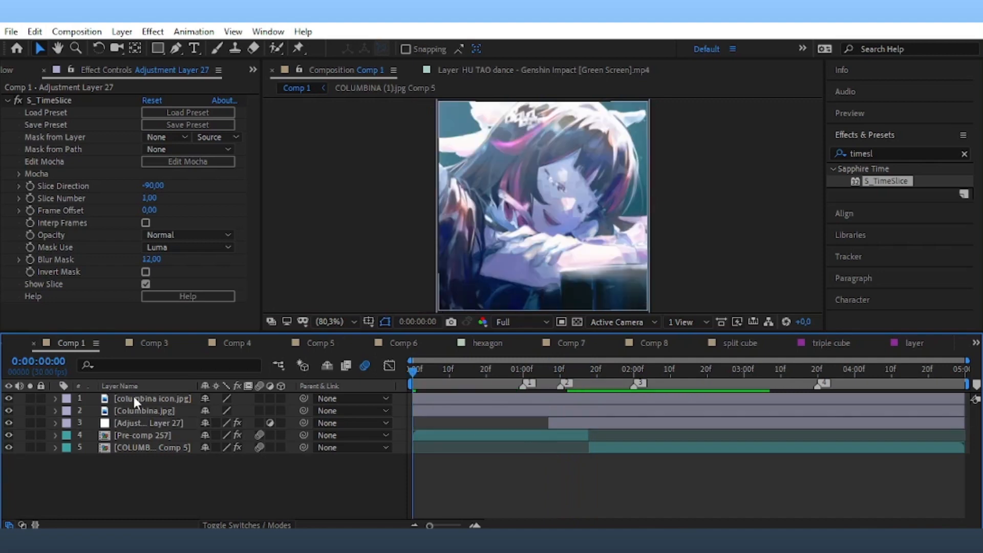
Precompose the Columbina icon layer and the Columbina.jpg layer into separate comps.
{"action": "right_click", "coordinate": [134, 397]}
{"action": "left_click", "coordinate": [199, 469]}
{"action": "key", "text": "Return"}
{"action": "right_click", "coordinate": [430, 411]}
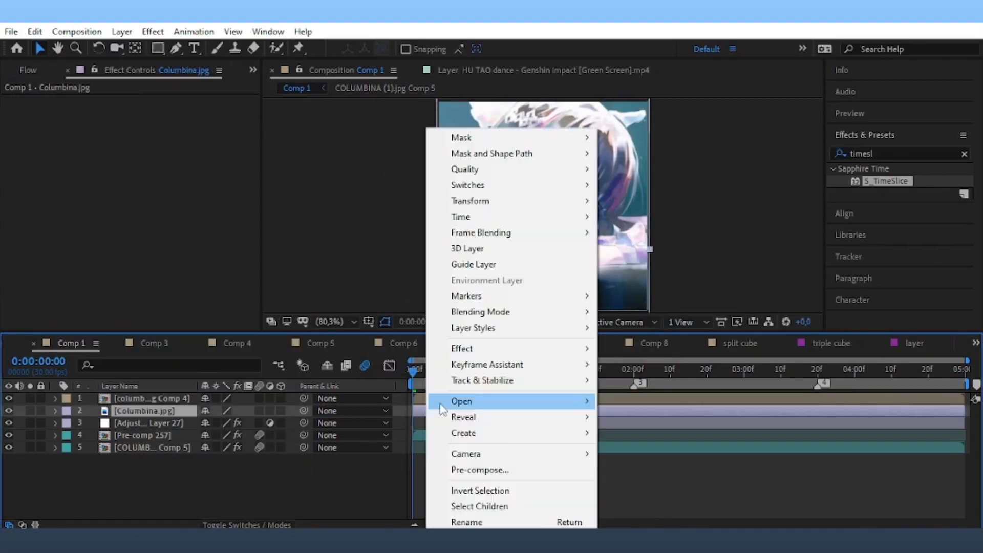
{"action": "left_click", "coordinate": [480, 470]}
{"action": "left_click", "coordinate": [556, 354]}
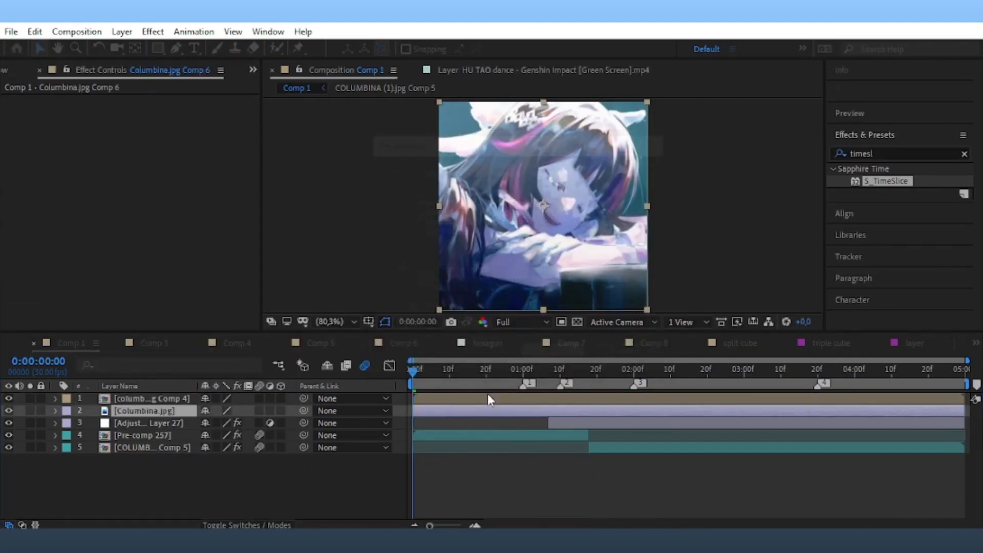
Open the Columbina icon precomp and set its composition width to 280 px.
{"action": "left_click", "coordinate": [486, 398]}
{"action": "double_click", "coordinate": [484, 397]}
{"action": "left_click", "coordinate": [77, 32]}
{"action": "left_click", "coordinate": [87, 68]}
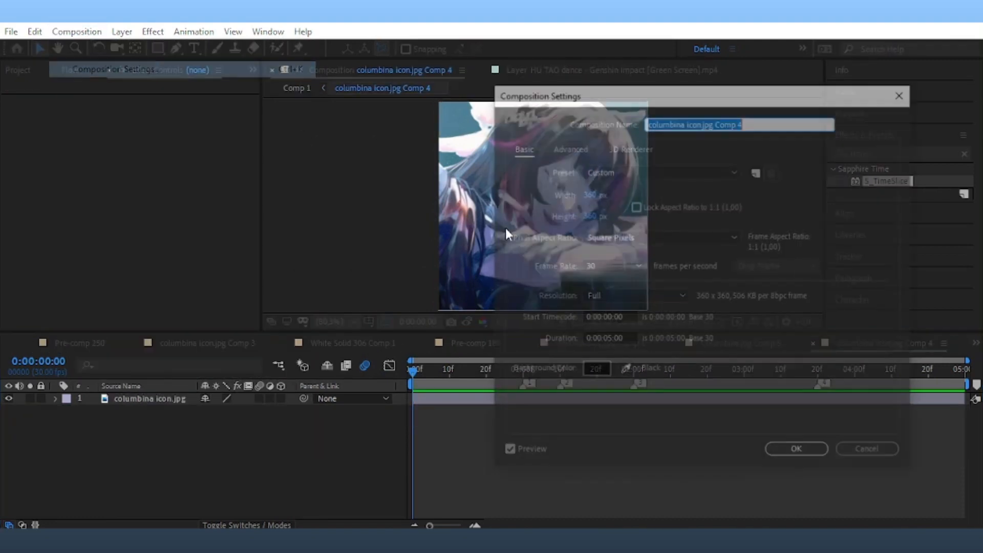
{"action": "left_click", "coordinate": [590, 193]}
{"action": "type", "text": "28"}
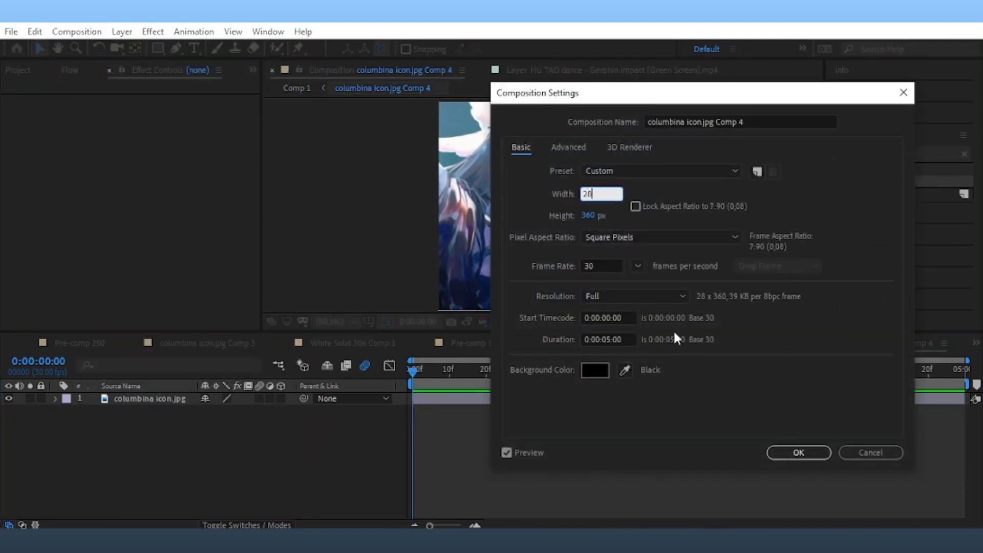
{"action": "type", "text": "0"}
{"action": "left_click", "coordinate": [791, 455]}
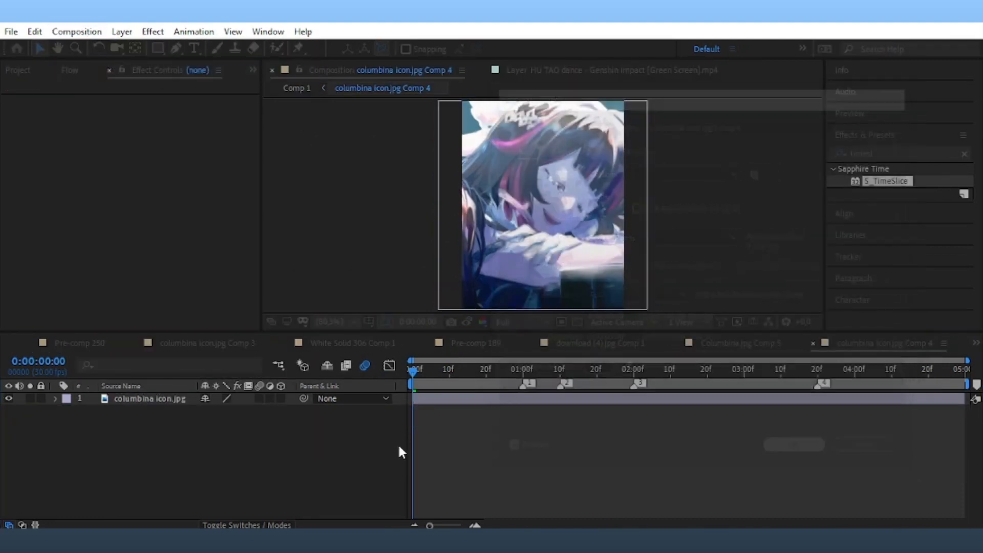
Open the Columbina.jpg Comp 6 precomp from Comp 1 and set its width to 280 px.
{"action": "left_click", "coordinate": [975, 342]}
{"action": "left_click", "coordinate": [861, 35]}
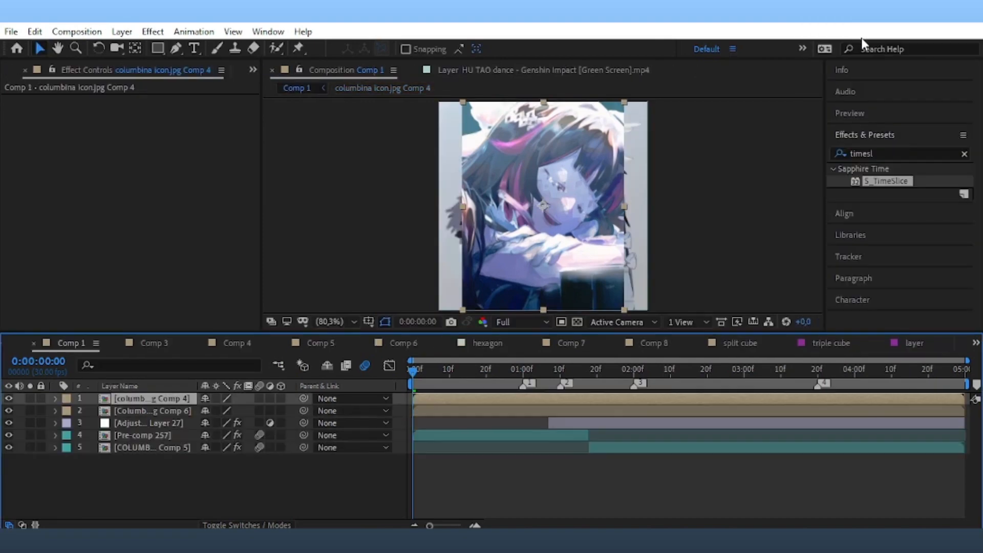
{"action": "double_click", "coordinate": [493, 411]}
{"action": "left_click", "coordinate": [77, 31]}
{"action": "left_click", "coordinate": [153, 64]}
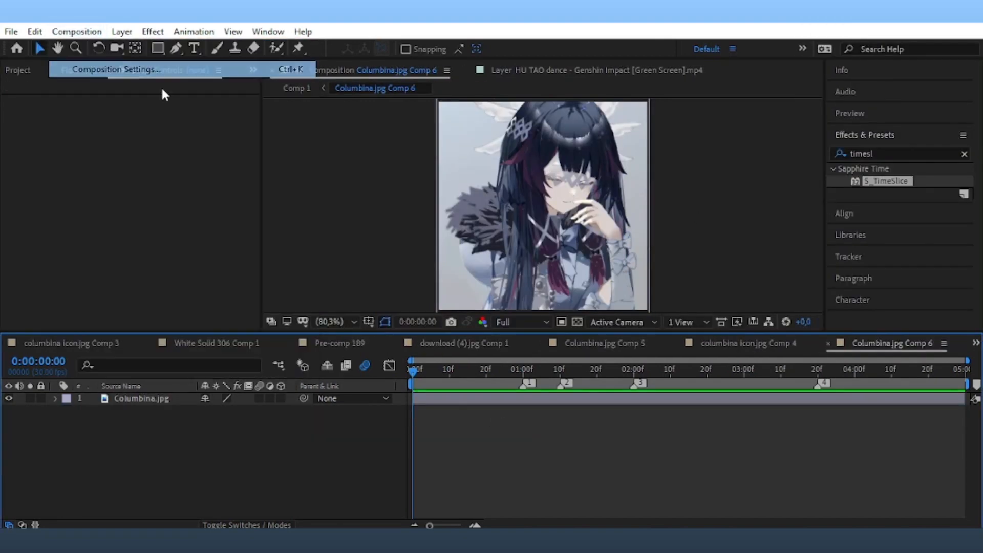
{"action": "left_click", "coordinate": [588, 193]}
{"action": "type", "text": "280"}
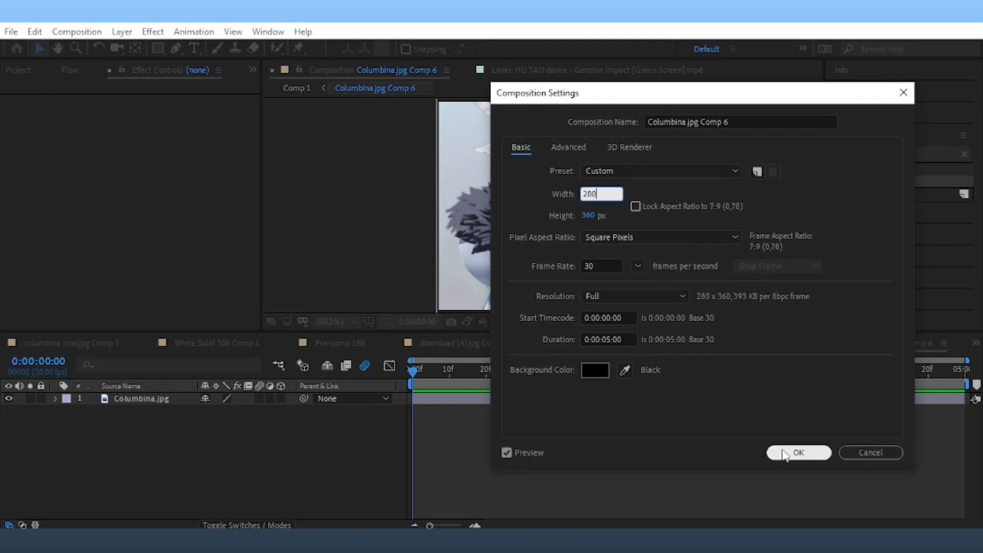
{"action": "left_click", "coordinate": [804, 453]}
Shrink the Columbina.jpg layer to 40% at position 140, 235, then return to Comp 1.
{"action": "left_click", "coordinate": [613, 403]}
{"action": "key", "text": "s"}
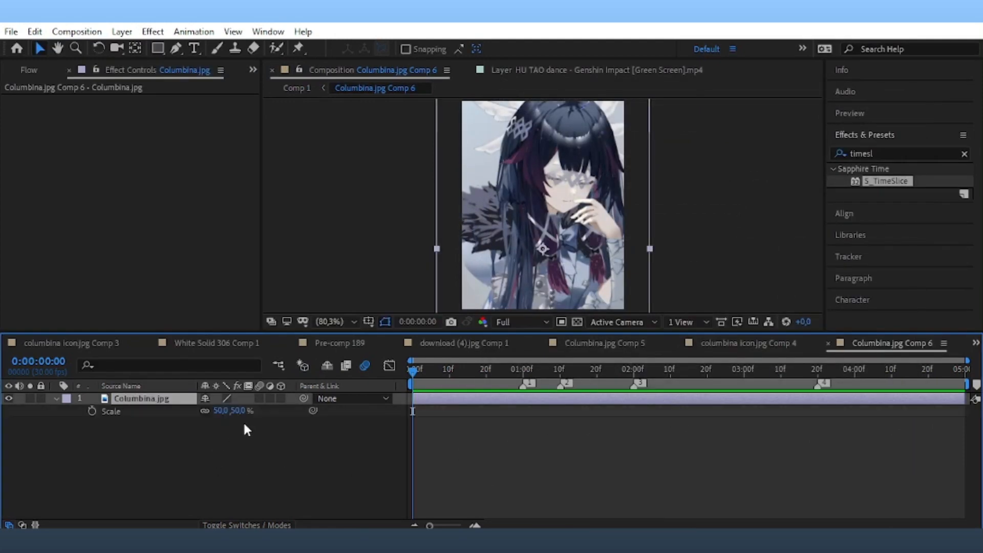
{"action": "left_click_drag", "start_coordinate": [233, 413], "coordinate": [224, 396]}
{"action": "key", "text": "p"}
{"action": "left_click", "coordinate": [975, 343]}
{"action": "scroll", "coordinate": [908, 134], "scroll_direction": "up", "scroll_amount": 5}
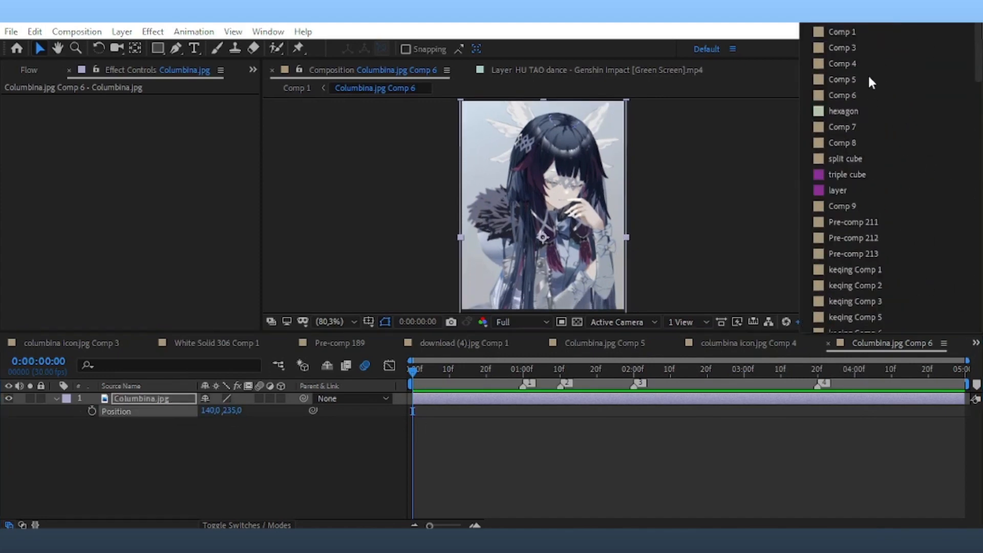
{"action": "left_click", "coordinate": [865, 29]}
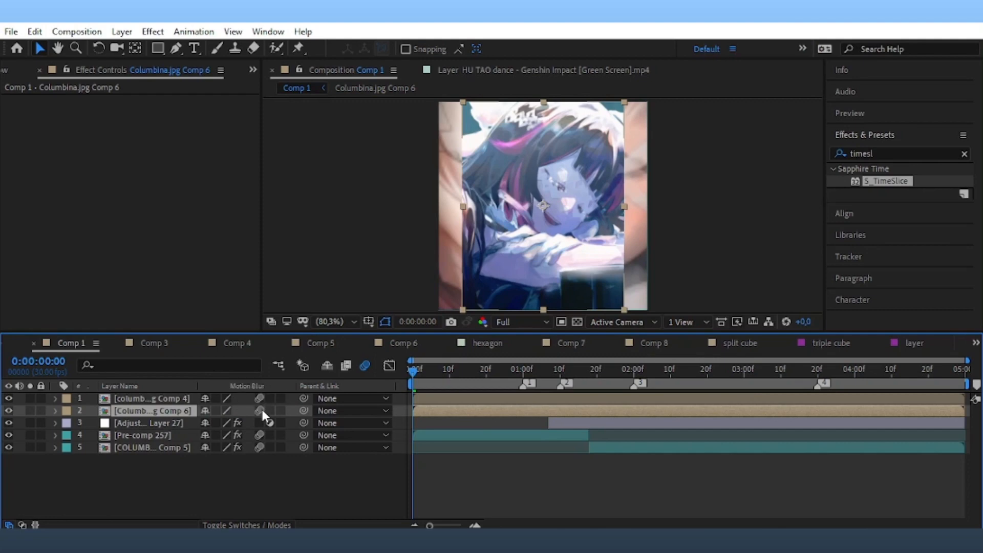
Make the Columbina precomp layers 3D, delete the stray rectangle layer, and pick the Ellipse Tool.
{"action": "left_click", "coordinate": [280, 410]}
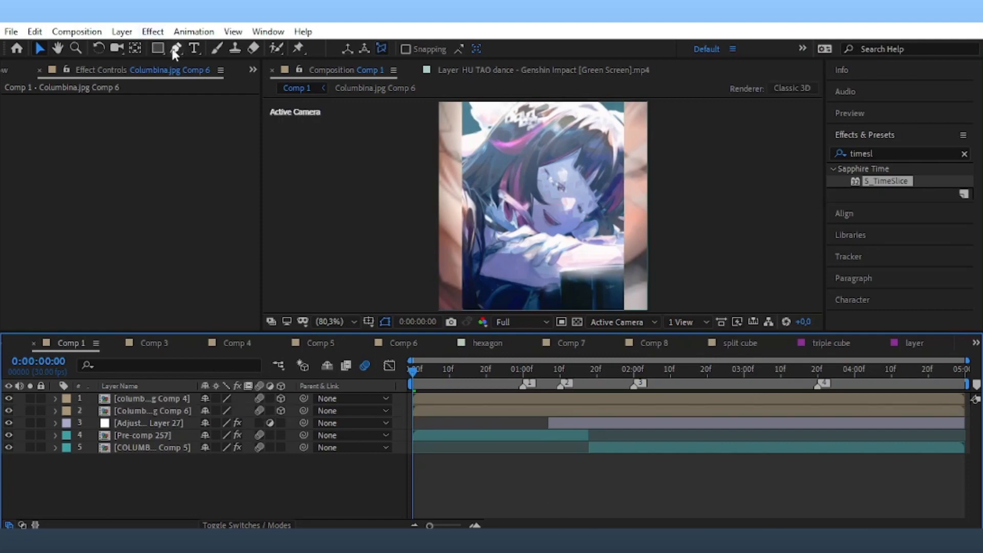
{"action": "double_click", "coordinate": [157, 47]}
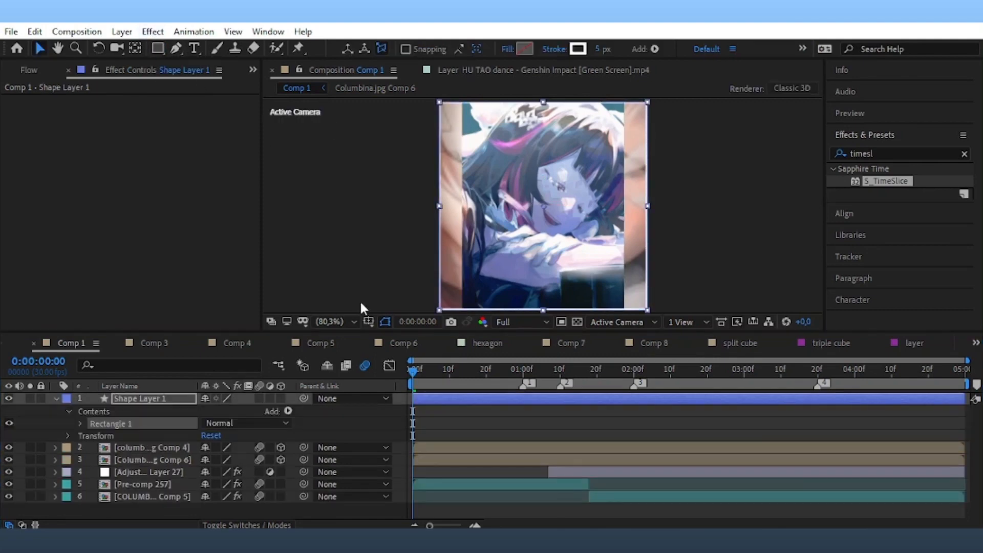
{"action": "left_click", "coordinate": [433, 402]}
{"action": "key", "text": "Delete"}
{"action": "left_click_drag", "start_coordinate": [158, 46], "coordinate": [194, 68]}
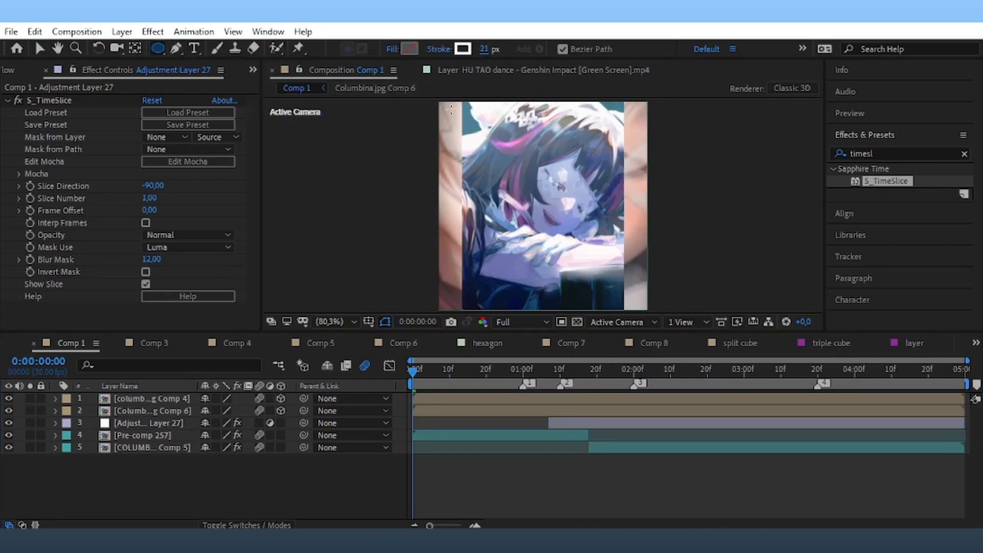
Draw a circle ring over the centre of the image and expand its Stroke 1 settings.
{"action": "mouse_move", "coordinate": [451, 109]}
{"action": "left_mouse_down"}
{"action": "mouse_move", "coordinate": [619, 302]}
{"action": "mouse_move", "coordinate": [635, 295]}
{"action": "left_mouse_up"}
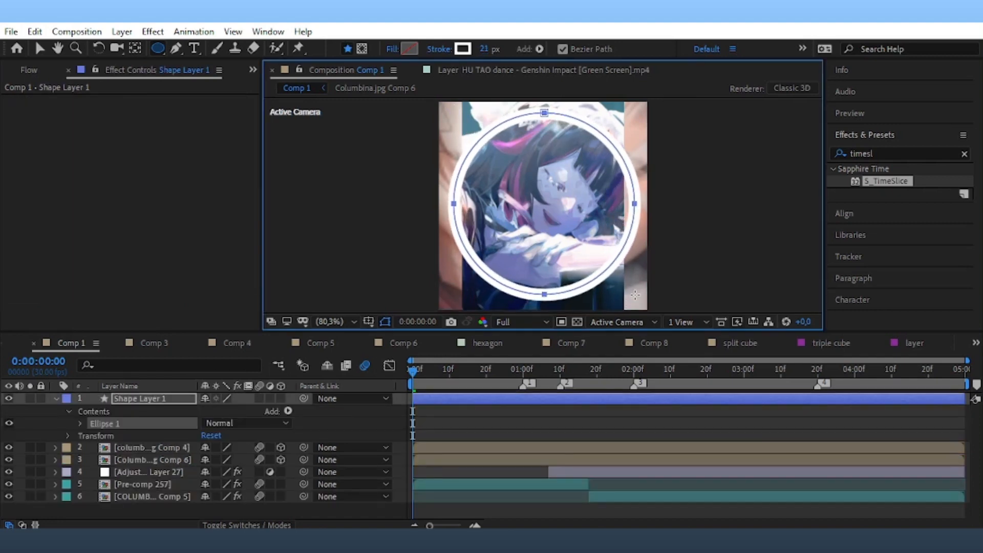
{"action": "key", "text": "v"}
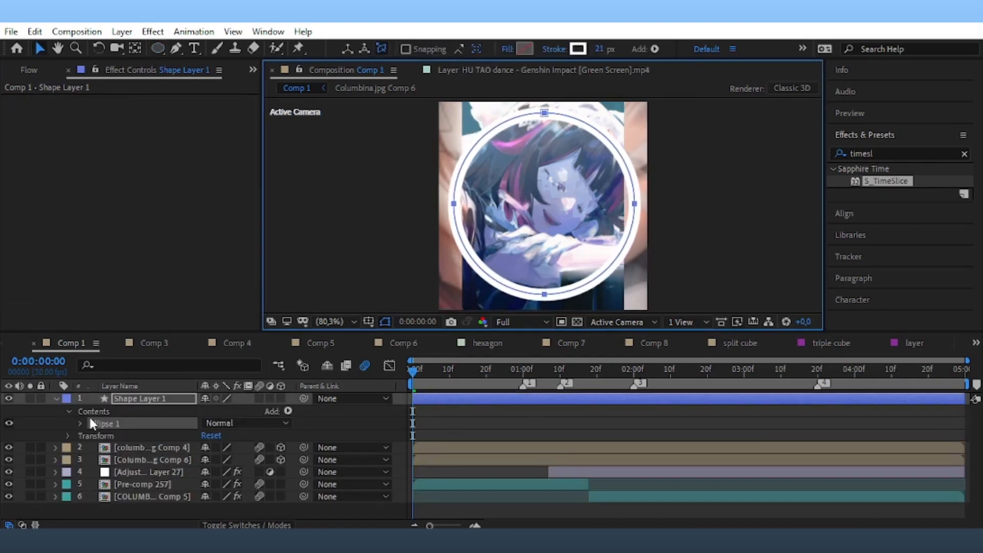
{"action": "left_click", "coordinate": [80, 423]}
{"action": "left_click", "coordinate": [91, 436]}
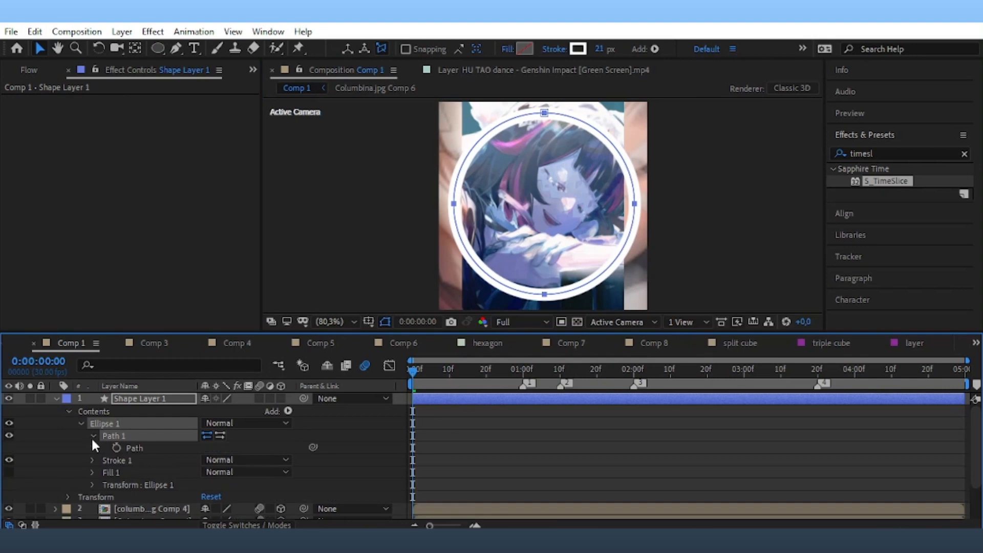
{"action": "left_click", "coordinate": [91, 436]}
{"action": "left_click", "coordinate": [92, 448]}
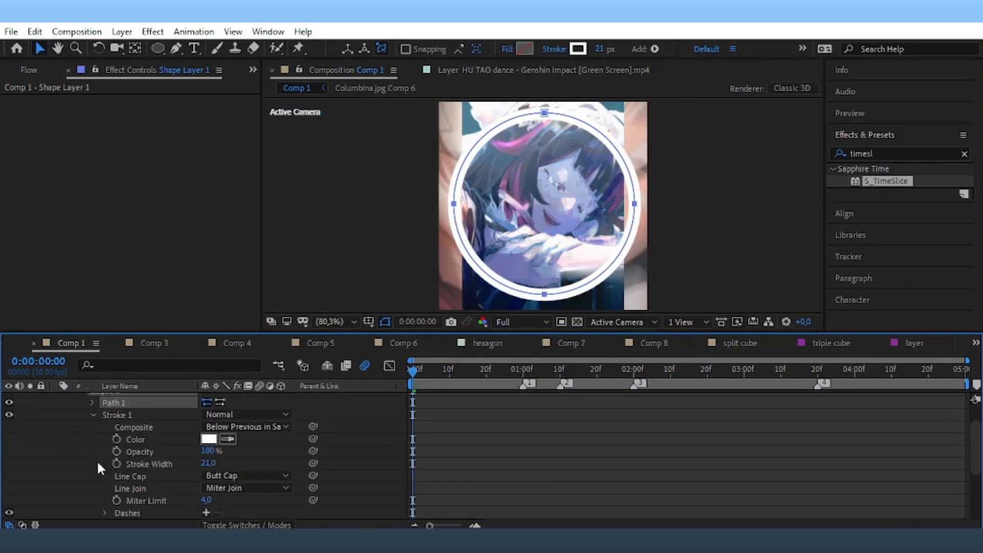
Add dashes to the ring's stroke, trying long arcs before settling on a dash of 54.
{"action": "scroll", "coordinate": [169, 481], "scroll_direction": "down", "scroll_amount": 3}
{"action": "left_click", "coordinate": [205, 438]}
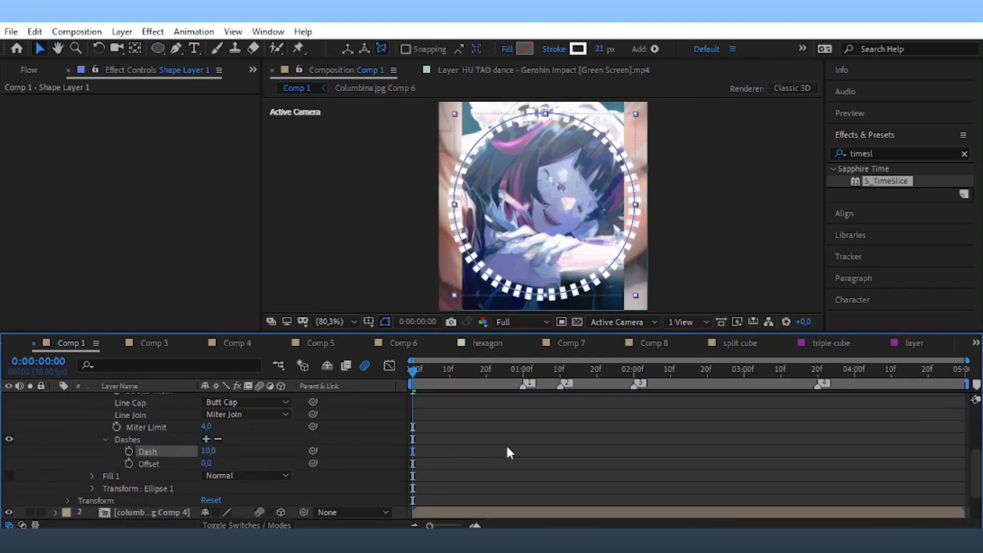
{"action": "left_click", "coordinate": [474, 454]}
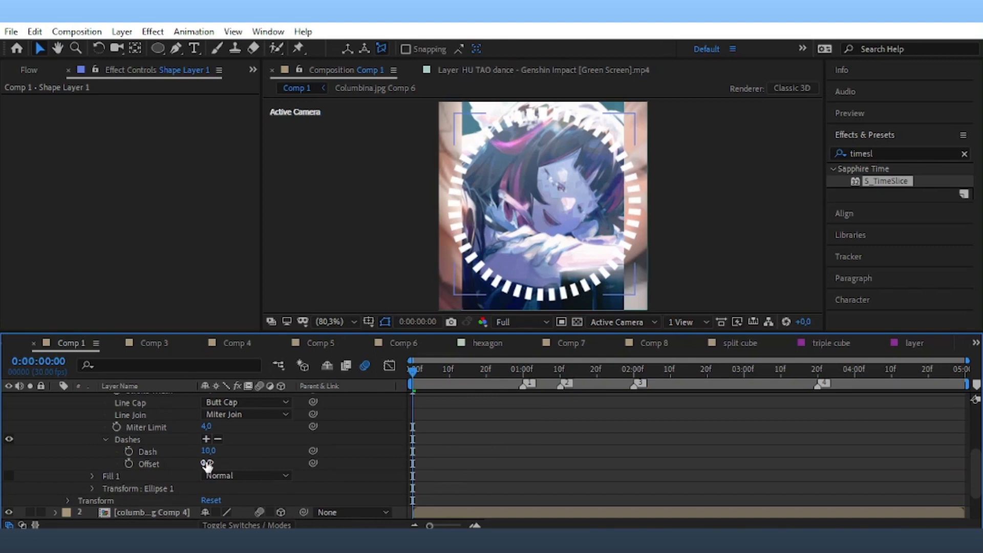
{"action": "left_click_drag", "start_coordinate": [207, 451], "coordinate": [238, 450]}
{"action": "mouse_move", "coordinate": [240, 451]}
{"action": "left_mouse_down"}
{"action": "mouse_move", "coordinate": [312, 450]}
{"action": "mouse_move", "coordinate": [277, 460]}
{"action": "left_mouse_up"}
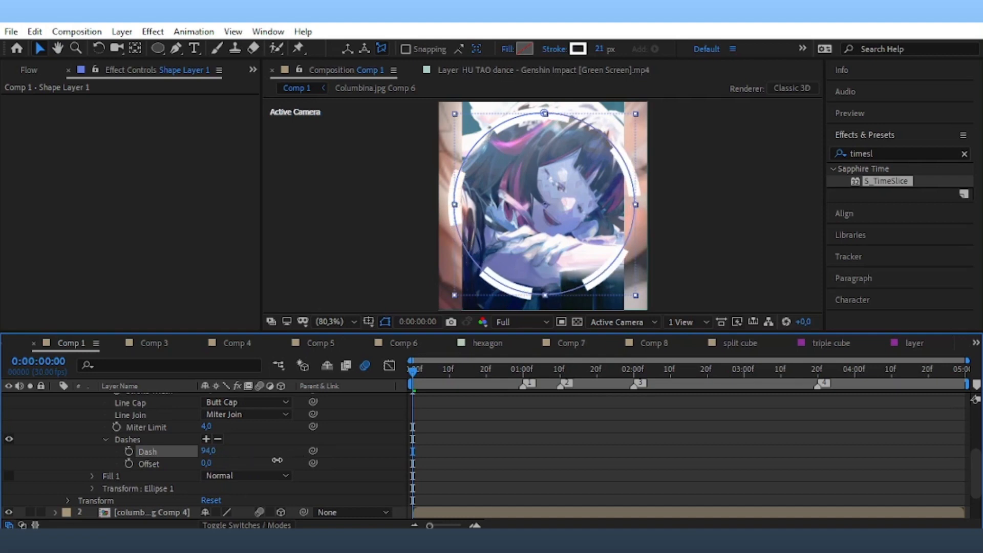
{"action": "left_click", "coordinate": [540, 447]}
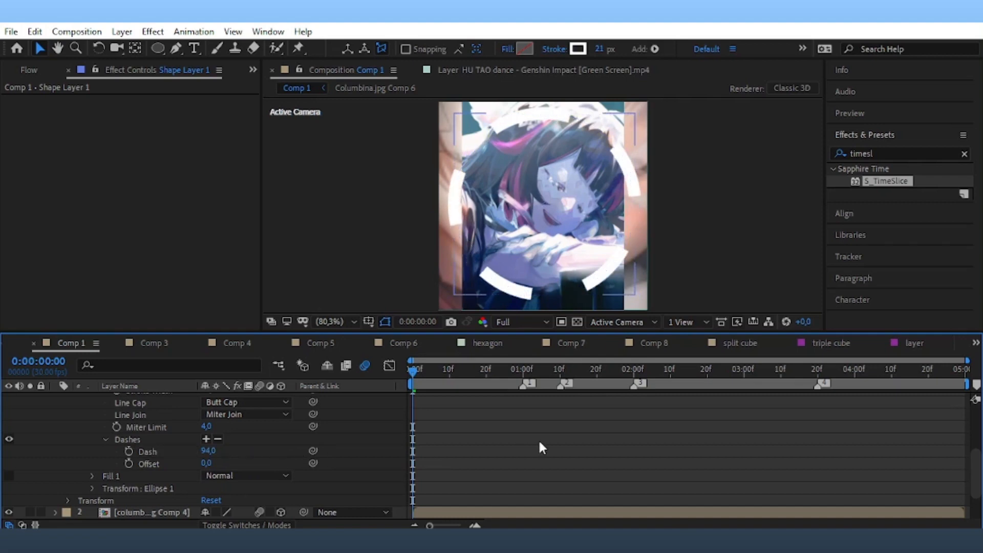
{"action": "left_click_drag", "start_coordinate": [208, 452], "coordinate": [192, 467]}
{"action": "left_click", "coordinate": [643, 475]}
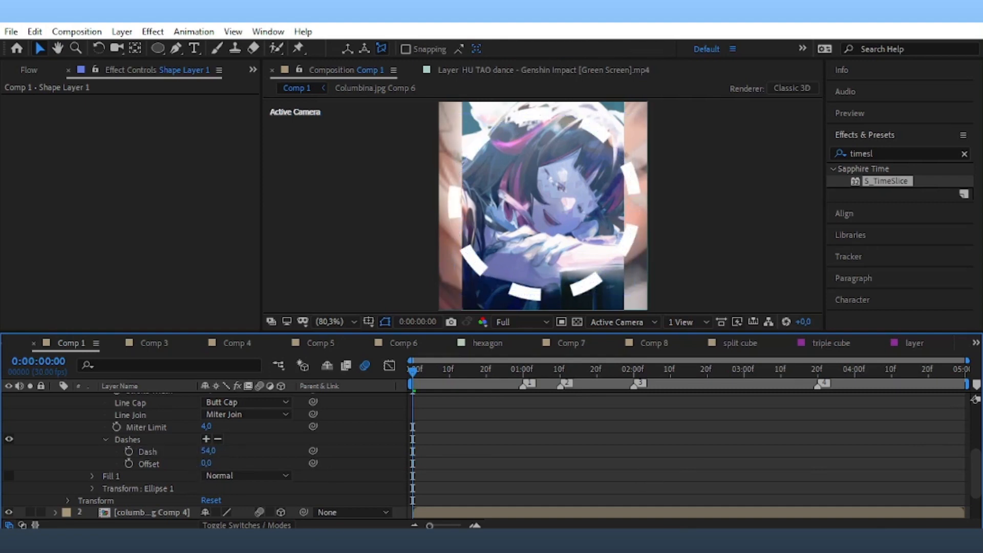
Check Comp 9's rings for reference, then return to Comp 1.
{"action": "left_click", "coordinate": [975, 343]}
{"action": "left_click", "coordinate": [860, 189]}
{"action": "left_click", "coordinate": [975, 343]}
{"action": "left_click", "coordinate": [884, 36]}
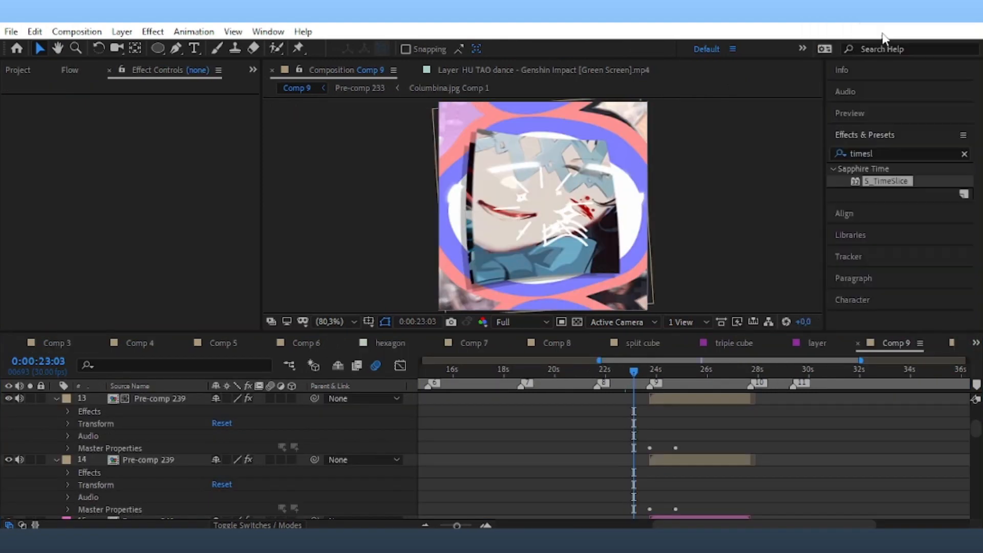
{"action": "scroll", "coordinate": [494, 448], "scroll_direction": "up", "scroll_amount": 3}
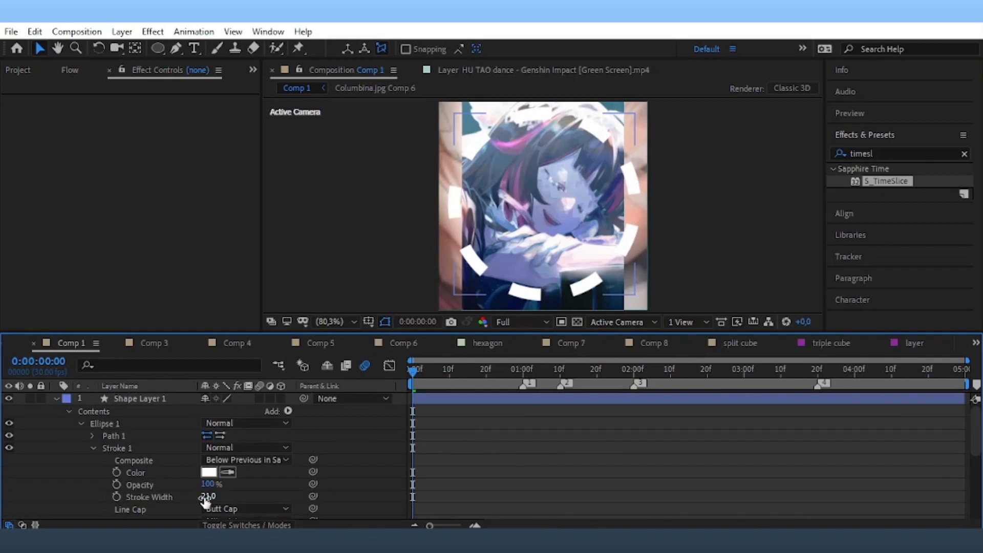
Try thicker stroke widths, undo them, and lengthen the ring's dashes to 69.
{"action": "left_click_drag", "start_coordinate": [206, 496], "coordinate": [251, 499]}
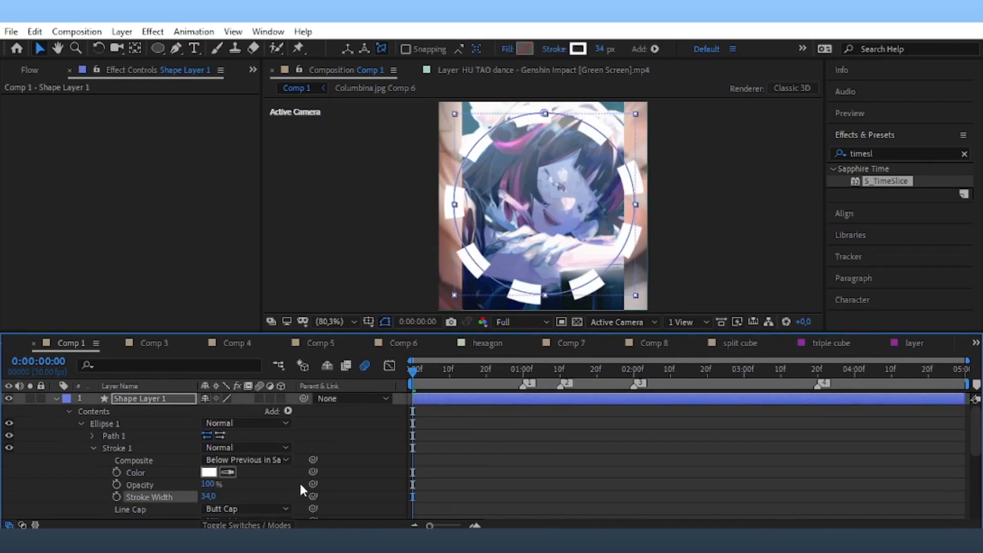
{"action": "key", "text": "ctrl+z"}
{"action": "scroll", "coordinate": [213, 478], "scroll_direction": "down", "scroll_amount": 1}
{"action": "scroll", "coordinate": [209, 496], "scroll_direction": "down", "scroll_amount": 1}
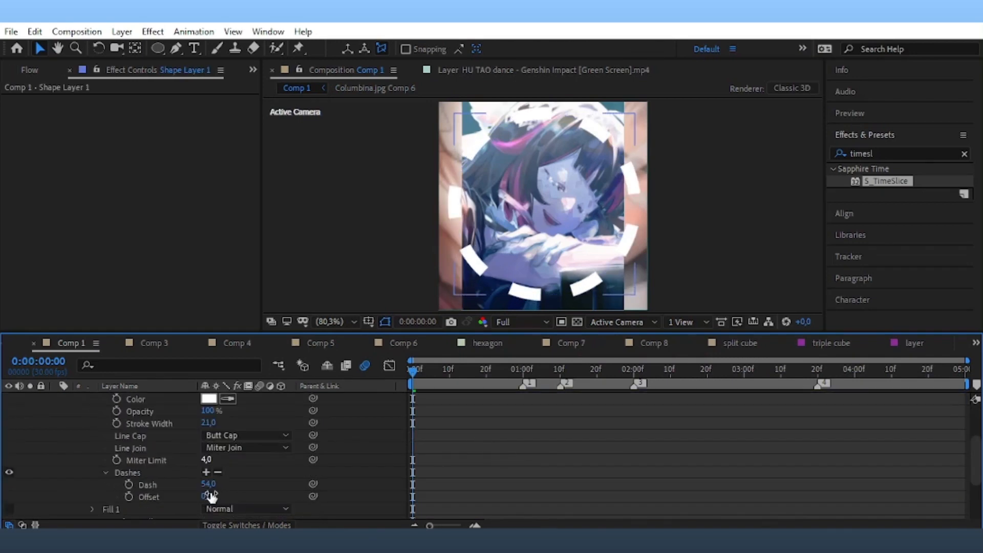
{"action": "left_click_drag", "start_coordinate": [209, 431], "coordinate": [224, 432]}
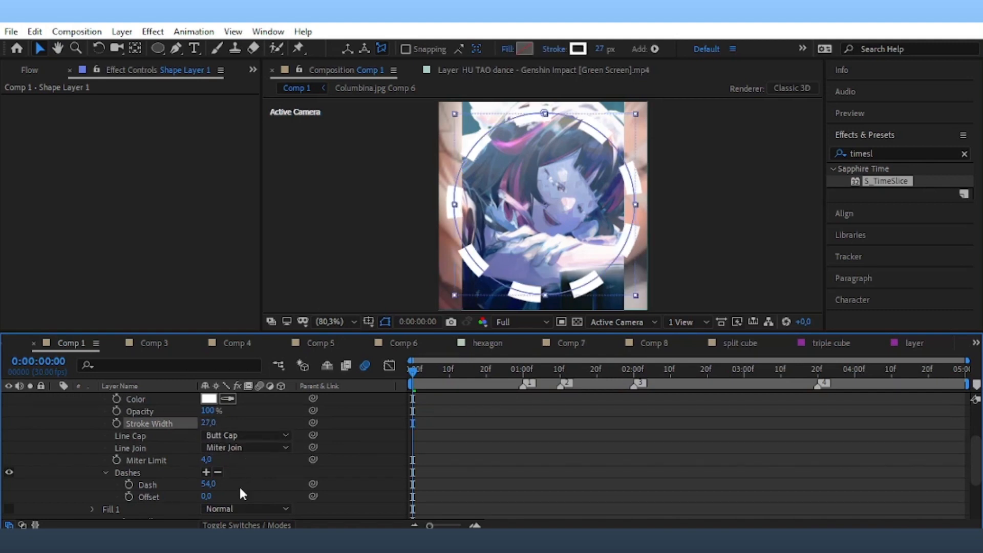
{"action": "key", "text": "ctrl+z"}
{"action": "left_click_drag", "start_coordinate": [210, 483], "coordinate": [214, 482]}
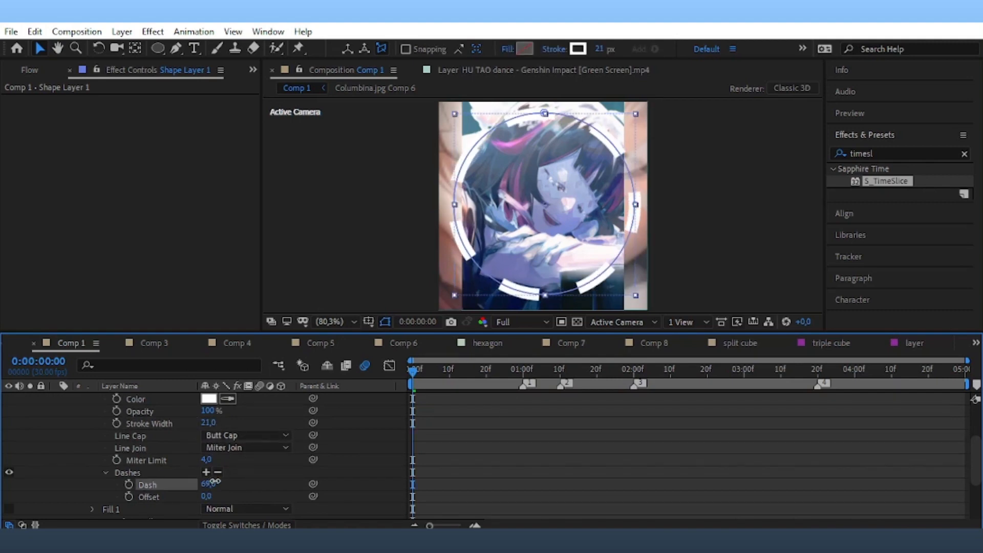
{"action": "left_click", "coordinate": [558, 478]}
Collapse Shape Layer 1 and switch it to a 3D layer.
{"action": "scroll", "coordinate": [84, 426], "scroll_direction": "up", "scroll_amount": 3}
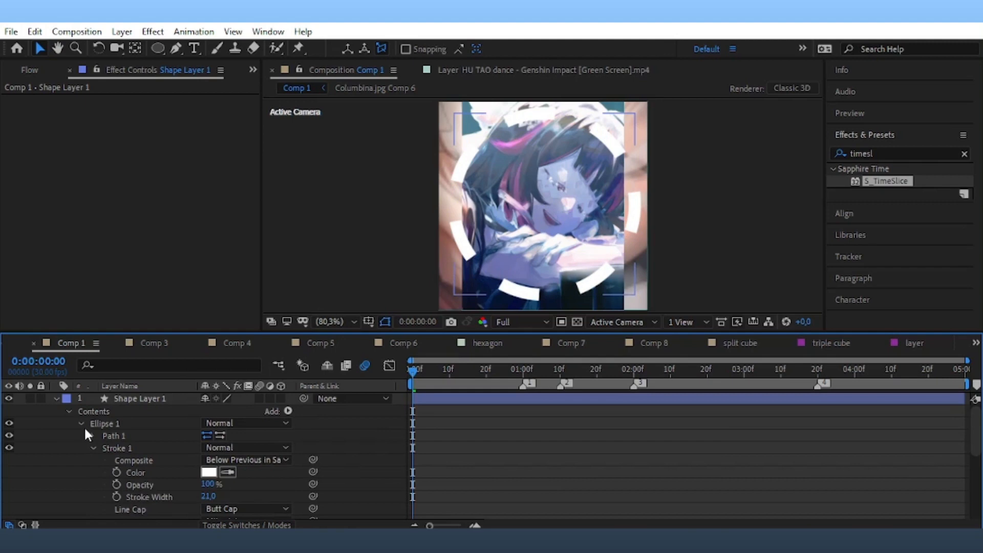
{"action": "left_click", "coordinate": [56, 399]}
{"action": "left_click", "coordinate": [280, 399]}
{"action": "left_click", "coordinate": [190, 399]}
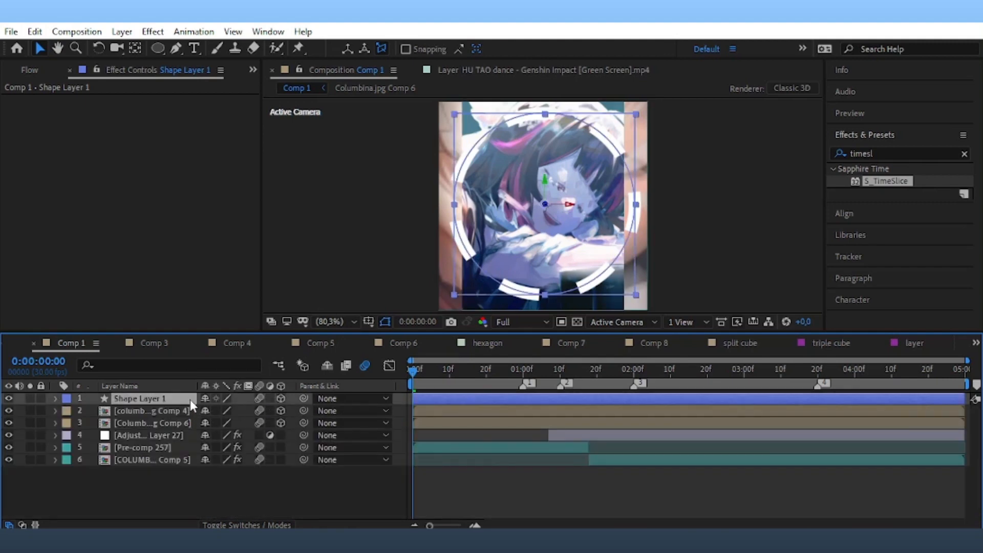
Set the ring's X Rotation to 90 degrees.
{"action": "key", "text": "r"}
{"action": "left_click", "coordinate": [221, 422]}
{"action": "type", "text": "90"}
{"action": "key", "text": "Return"}
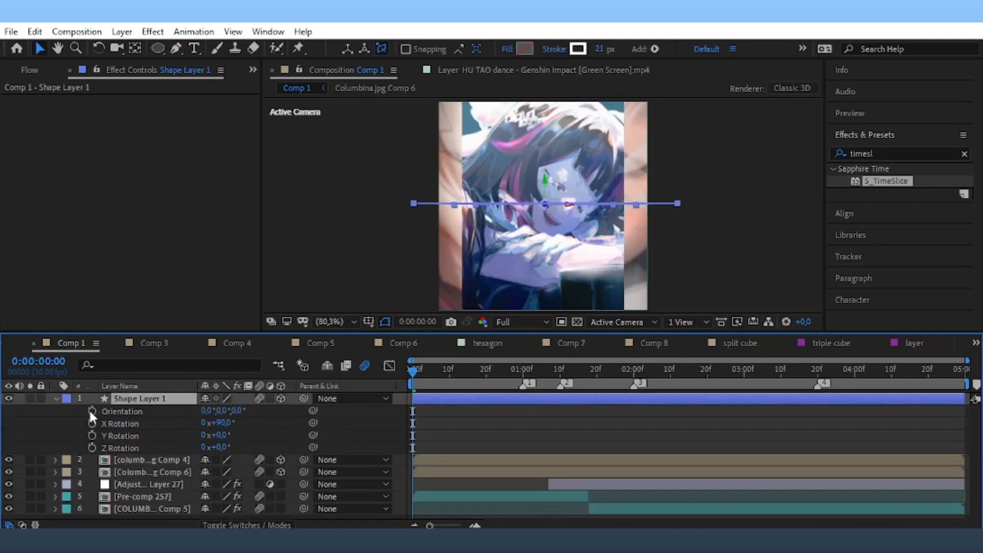
{"action": "left_click", "coordinate": [55, 399]}
Add a null object and parent the ring and both Columbina comps to Null 364.
{"action": "left_click", "coordinate": [122, 31]}
{"action": "mouse_move", "coordinate": [131, 46]}
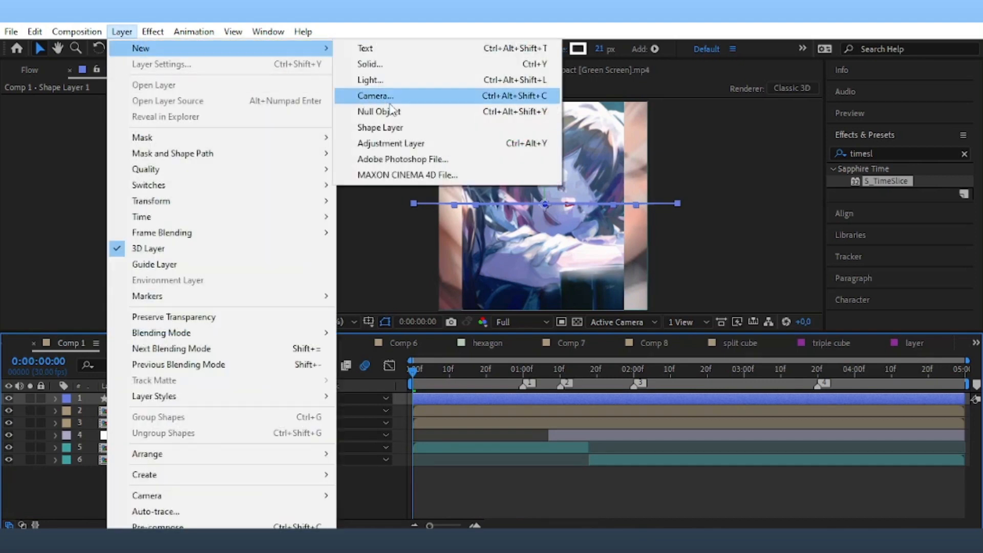
{"action": "left_click", "coordinate": [379, 110]}
{"action": "left_click_drag", "start_coordinate": [96, 408], "coordinate": [104, 432]}
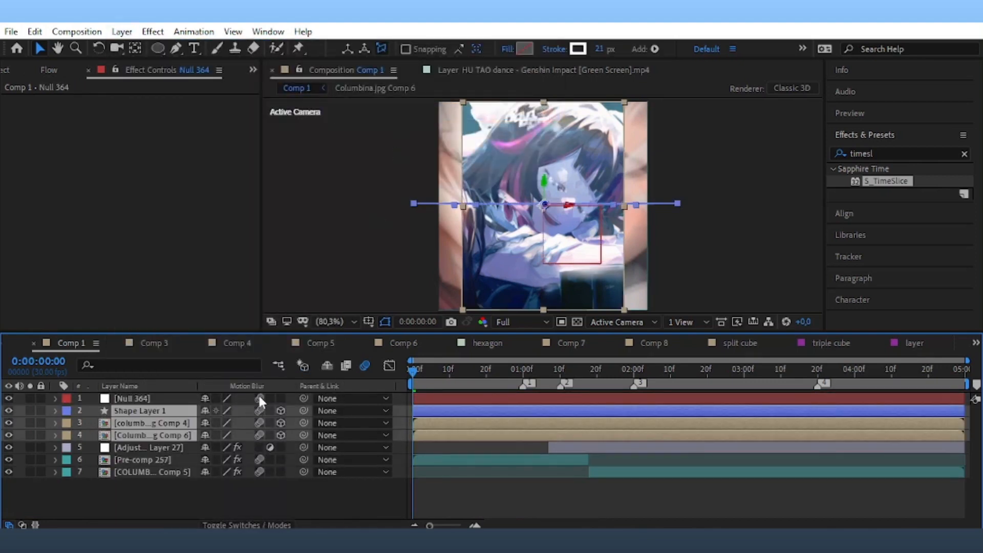
{"action": "left_click_drag", "start_coordinate": [303, 410], "coordinate": [169, 399]}
{"action": "left_click", "coordinate": [171, 400]}
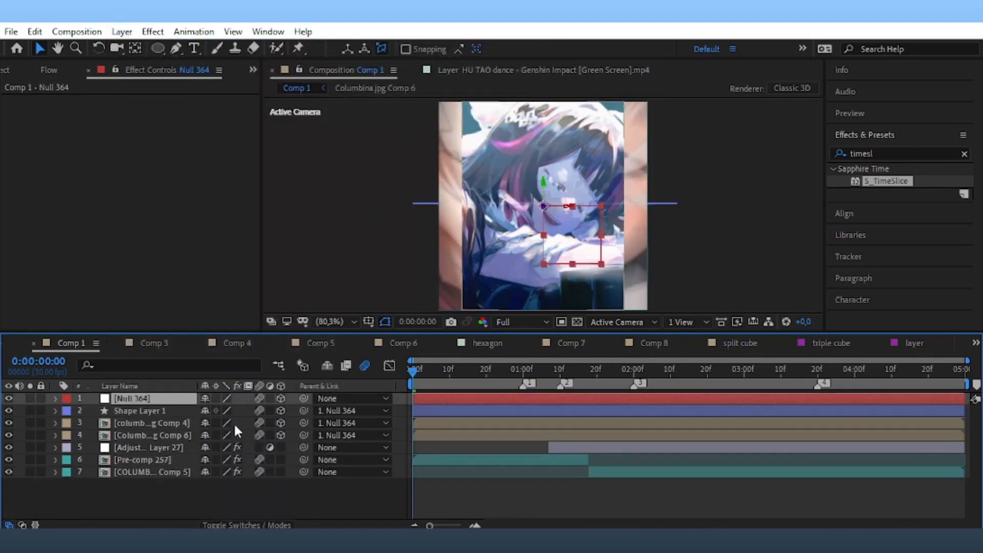
Scale Null 364 to 80%, then try tilting the ring further on X and undo it.
{"action": "key", "text": "s"}
{"action": "left_click_drag", "start_coordinate": [268, 412], "coordinate": [260, 419]}
{"action": "left_click", "coordinate": [186, 424]}
{"action": "key", "text": "r"}
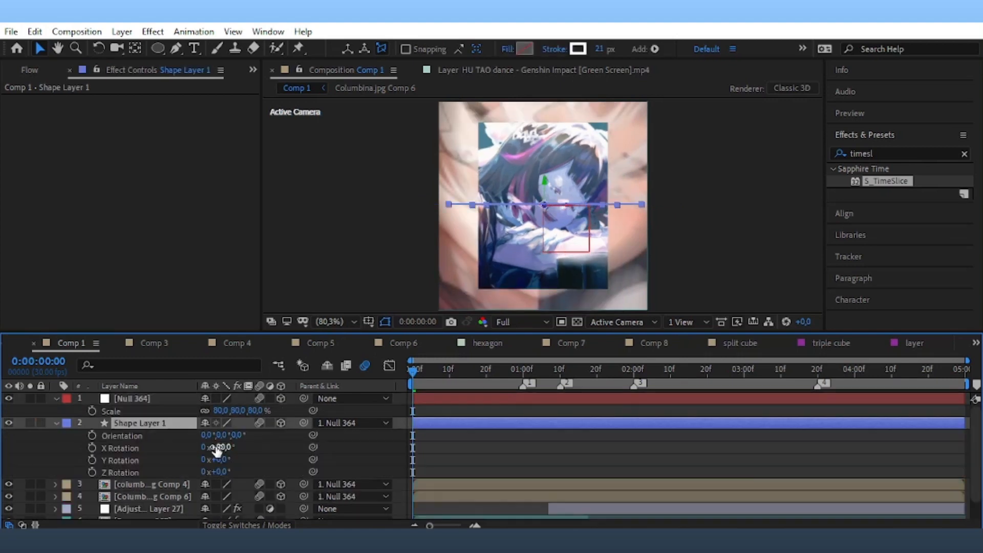
{"action": "mouse_move", "coordinate": [221, 447]}
{"action": "left_mouse_down"}
{"action": "mouse_move", "coordinate": [241, 447]}
{"action": "mouse_move", "coordinate": [228, 461]}
{"action": "mouse_move", "coordinate": [209, 460]}
{"action": "mouse_move", "coordinate": [230, 435]}
{"action": "left_mouse_up"}
{"action": "key", "text": "ctrl+z"}
Check the ring's scale, then select Null 364 and move the time to 13 frames.
{"action": "key", "text": "s"}
{"action": "left_click", "coordinate": [736, 243]}
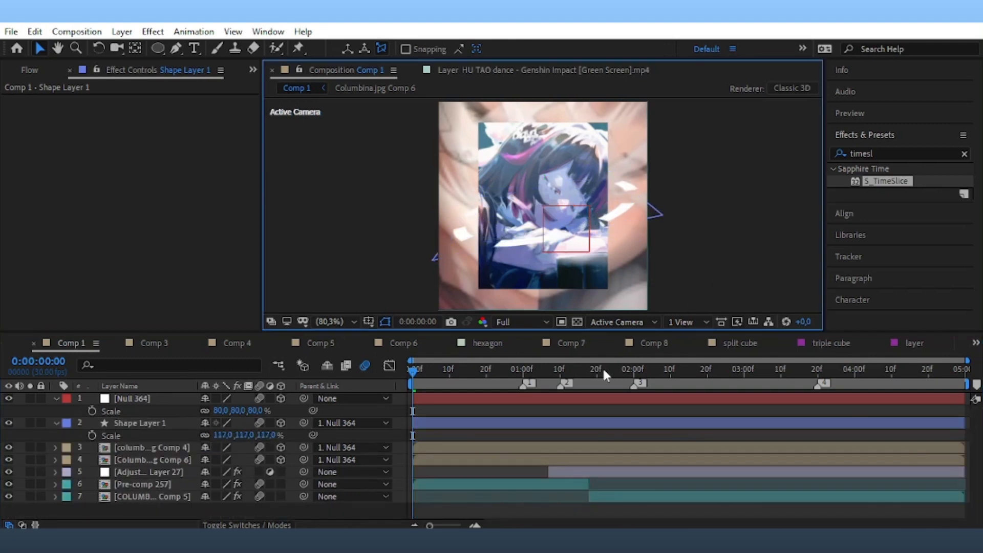
{"action": "left_click", "coordinate": [428, 398]}
{"action": "left_click_drag", "start_coordinate": [444, 382], "coordinate": [459, 385]}
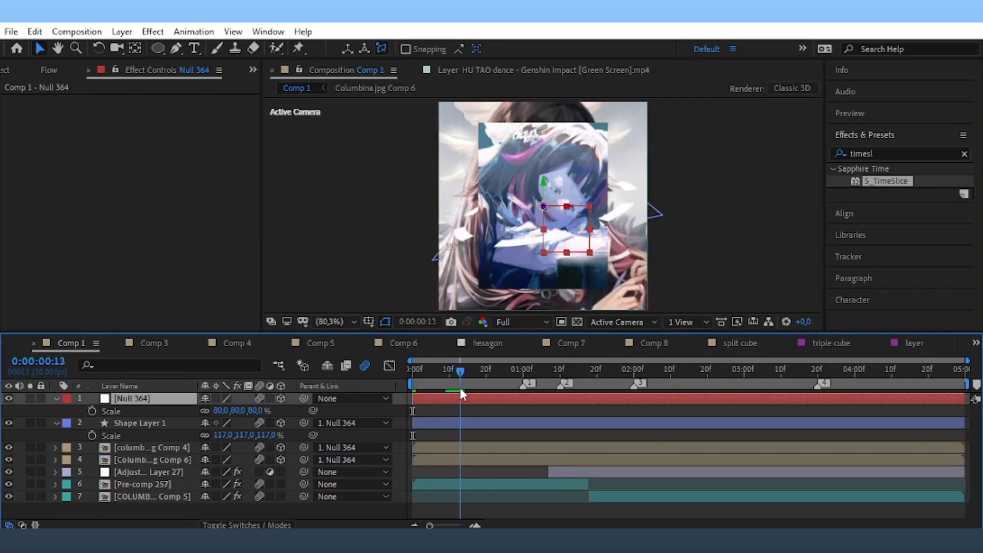
Keyframe Null 364's scale from 0% at 10f to 72% at 1:10.
{"action": "left_click", "coordinate": [92, 411]}
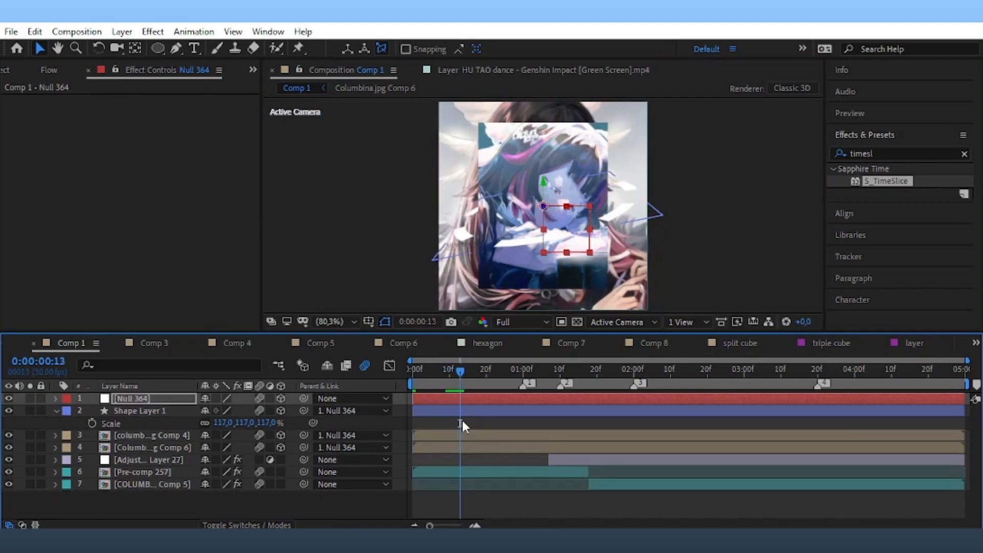
{"action": "left_click_drag", "start_coordinate": [460, 411], "coordinate": [480, 415]}
{"action": "left_click_drag", "start_coordinate": [567, 424], "coordinate": [560, 422]}
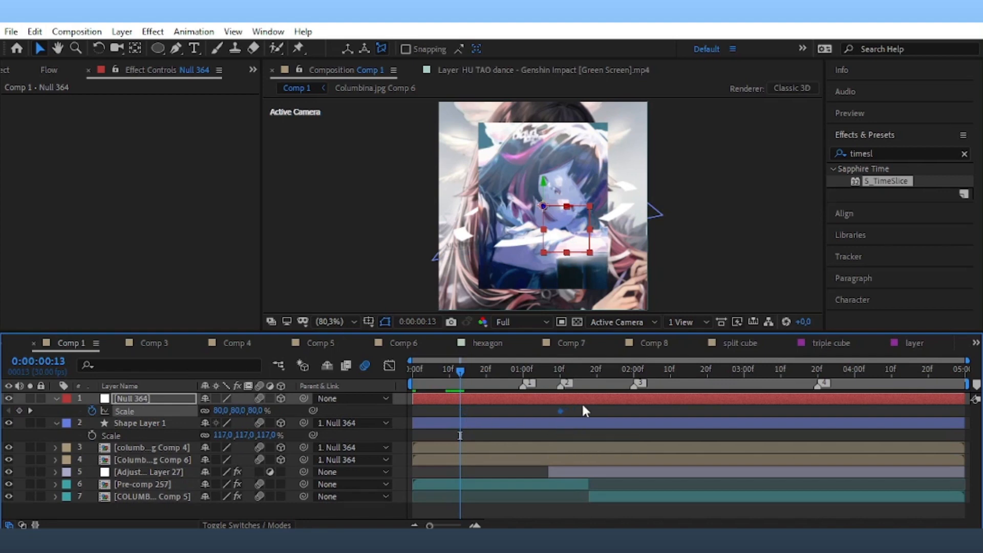
{"action": "left_click", "coordinate": [583, 408]}
{"action": "left_click", "coordinate": [255, 412]}
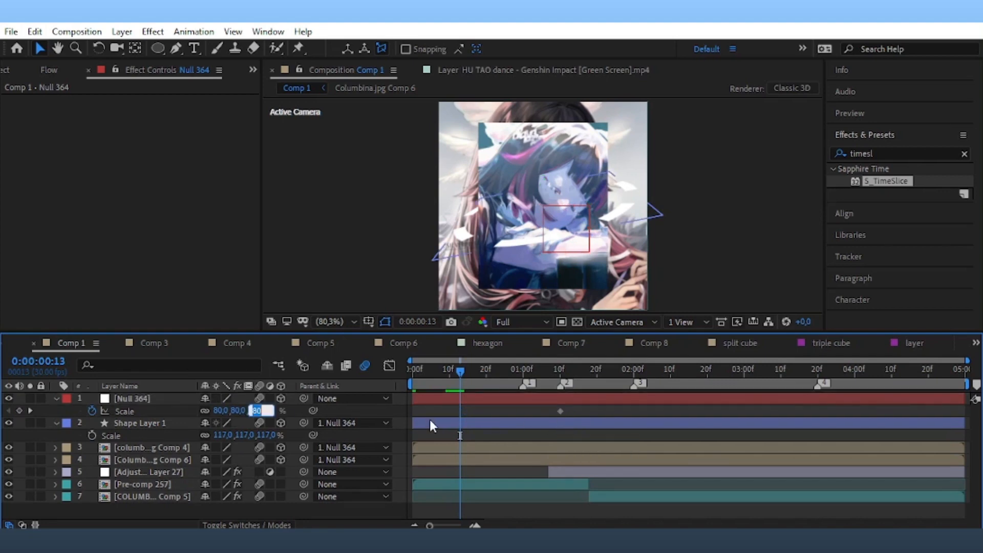
{"action": "type", "text": "0"}
{"action": "key", "text": "Return"}
{"action": "left_click_drag", "start_coordinate": [461, 411], "coordinate": [449, 416]}
{"action": "left_click_drag", "start_coordinate": [460, 371], "coordinate": [560, 421]}
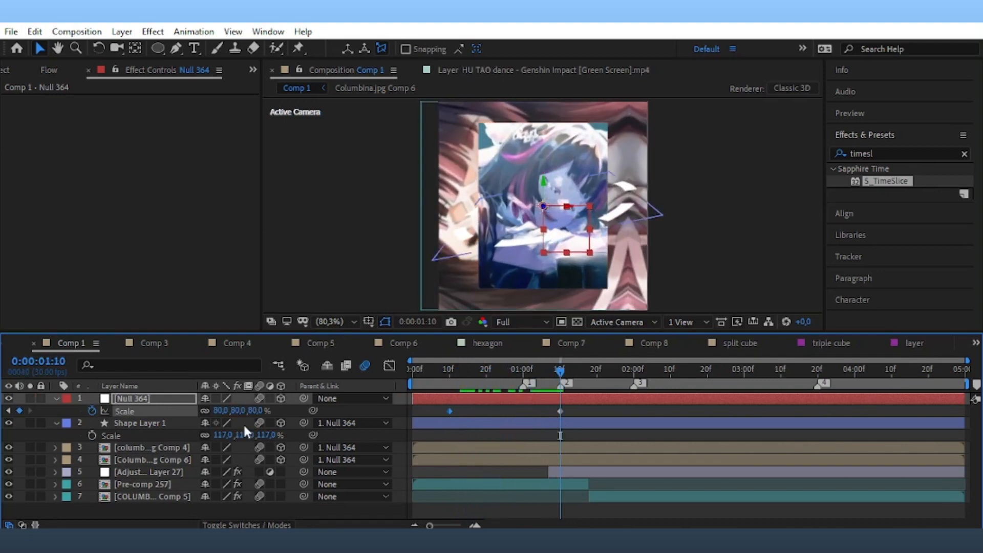
{"action": "left_click_drag", "start_coordinate": [259, 411], "coordinate": [255, 411]}
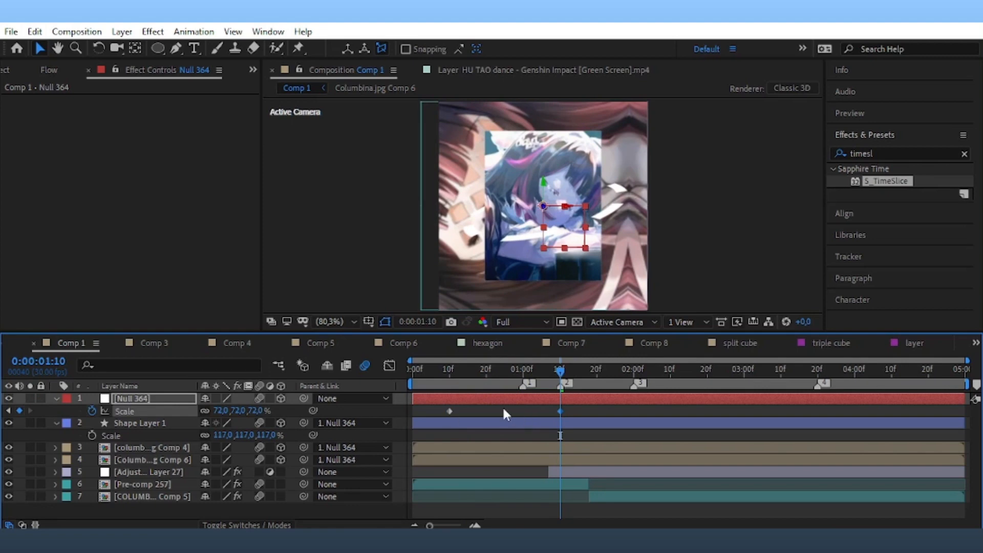
{"action": "left_click_drag", "start_coordinate": [449, 373], "coordinate": [436, 416]}
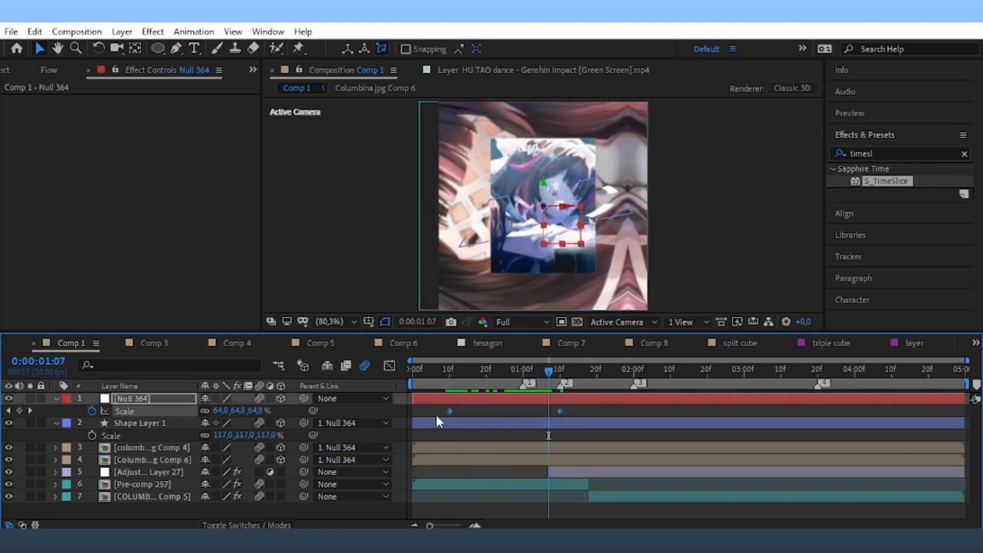
Give the scale animation a sharp ease in the Graph Editor and preview it.
{"action": "left_click", "coordinate": [389, 365]}
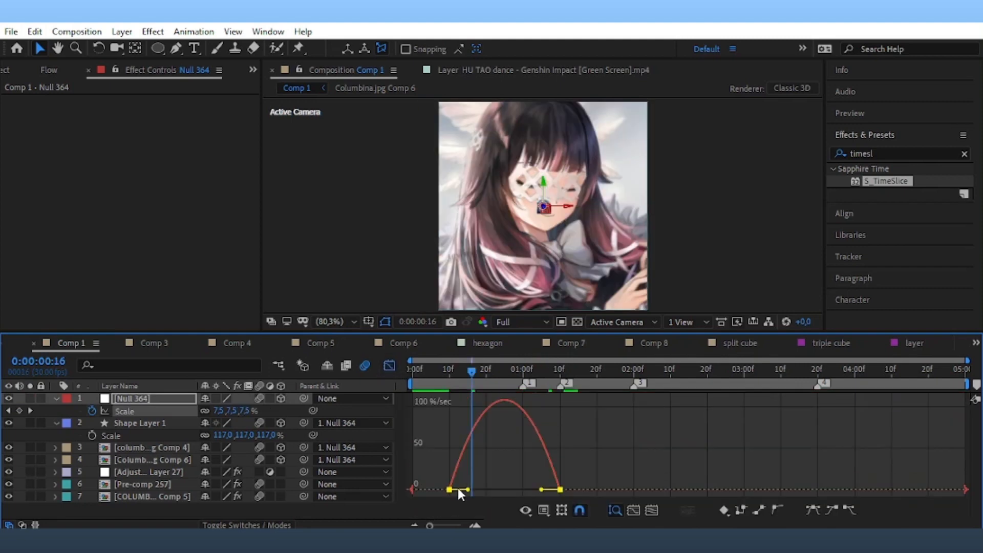
{"action": "left_click_drag", "start_coordinate": [468, 489], "coordinate": [519, 489]}
{"action": "key", "text": "space"}
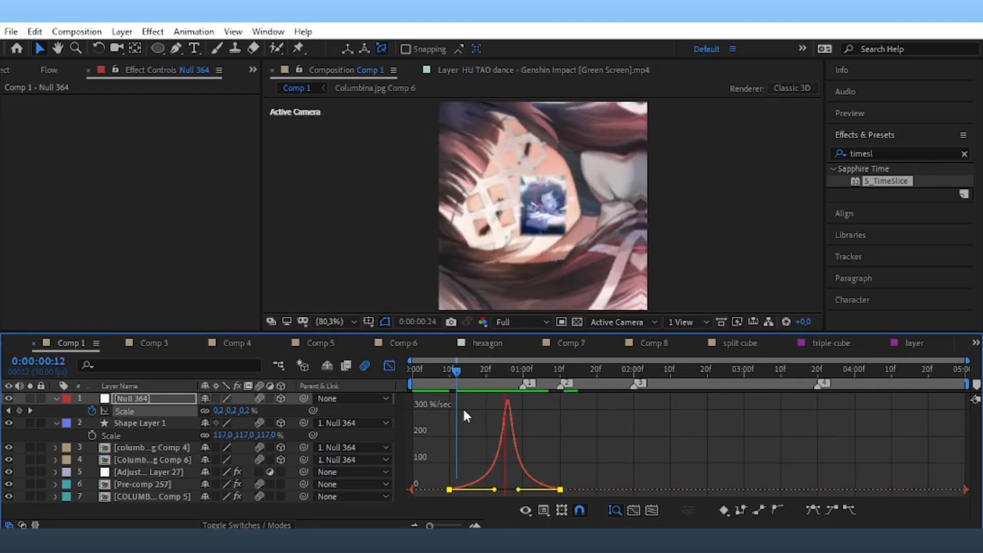
{"action": "left_click", "coordinate": [389, 365]}
{"action": "left_click", "coordinate": [522, 403]}
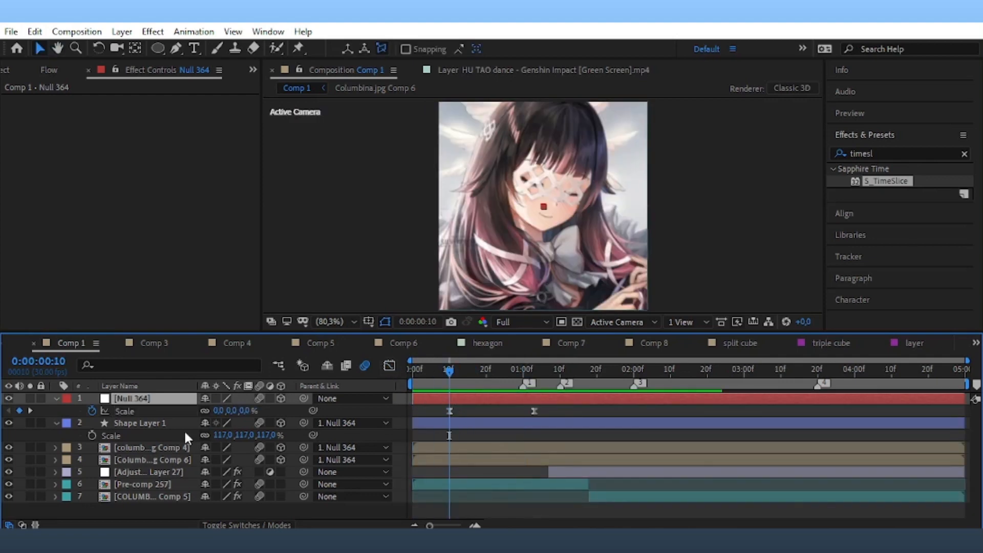
Keyframe Null 364's Y Rotation, 25 degrees at 10f, ending around 1:10, and preview it.
{"action": "key", "text": "r"}
{"action": "left_click", "coordinate": [92, 435]}
{"action": "key", "text": "u"}
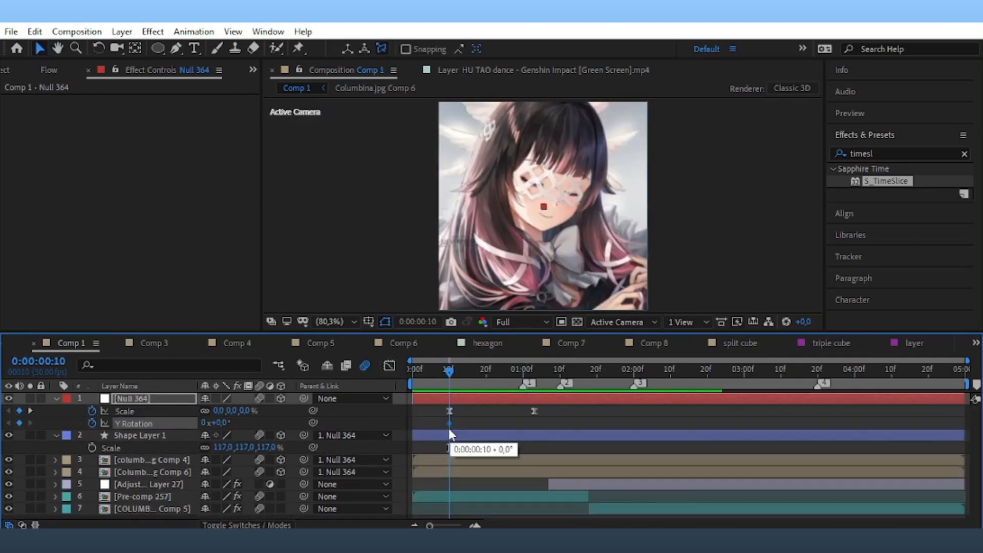
{"action": "left_click_drag", "start_coordinate": [448, 424], "coordinate": [530, 434]}
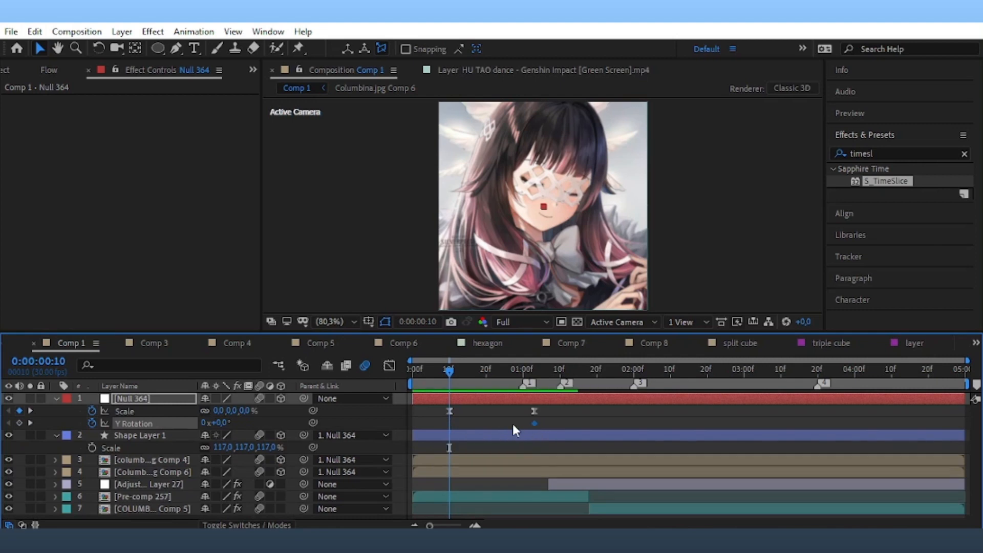
{"action": "left_click_drag", "start_coordinate": [219, 423], "coordinate": [242, 423]}
{"action": "key", "text": "space"}
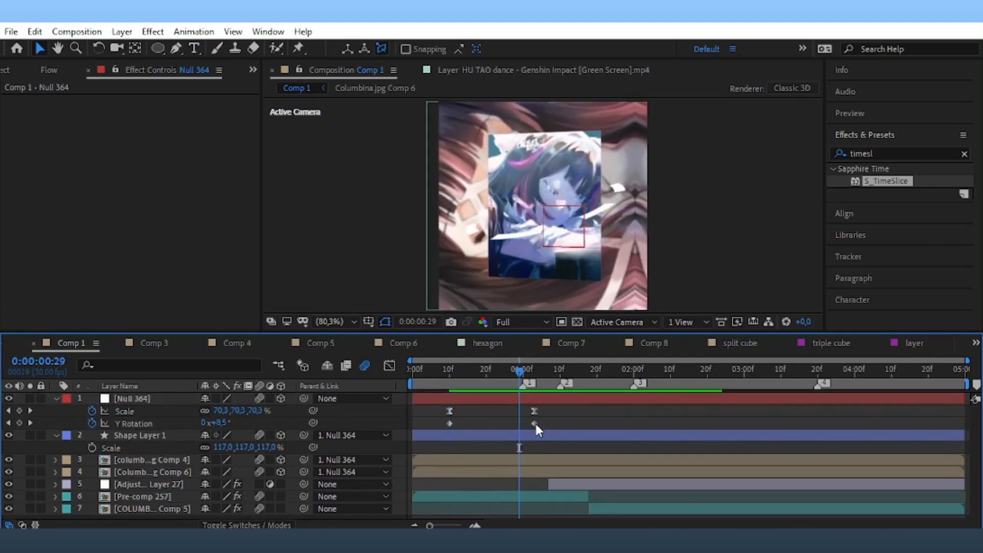
{"action": "left_click_drag", "start_coordinate": [534, 423], "coordinate": [560, 425]}
{"action": "key", "text": "space"}
At 1:10, pick Null 364's X Rotation and view the scene from Custom View 1.
{"action": "left_click", "coordinate": [560, 376]}
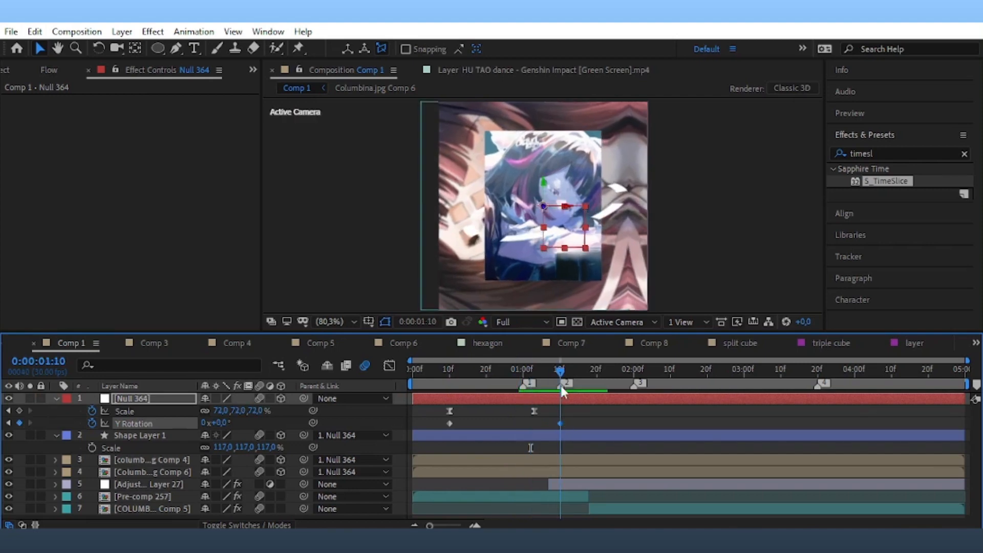
{"action": "left_click", "coordinate": [532, 400]}
{"action": "key", "text": "t"}
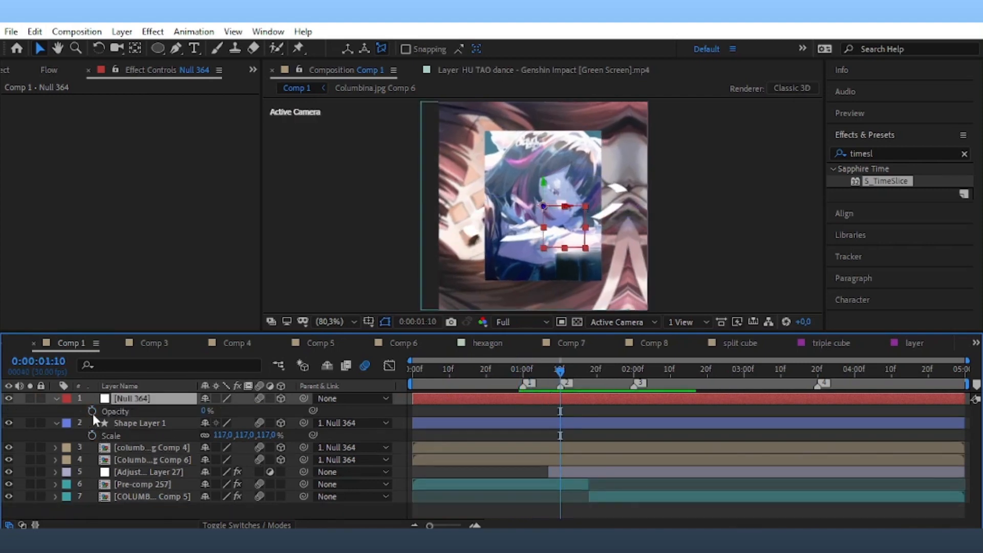
{"action": "key", "text": "u"}
{"action": "left_click", "coordinate": [115, 424]}
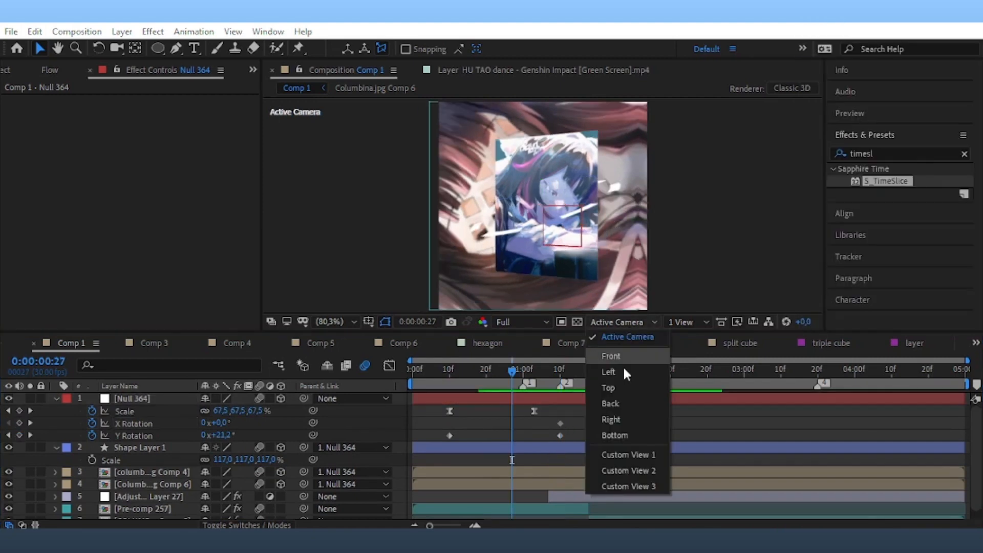
{"action": "left_click", "coordinate": [622, 455]}
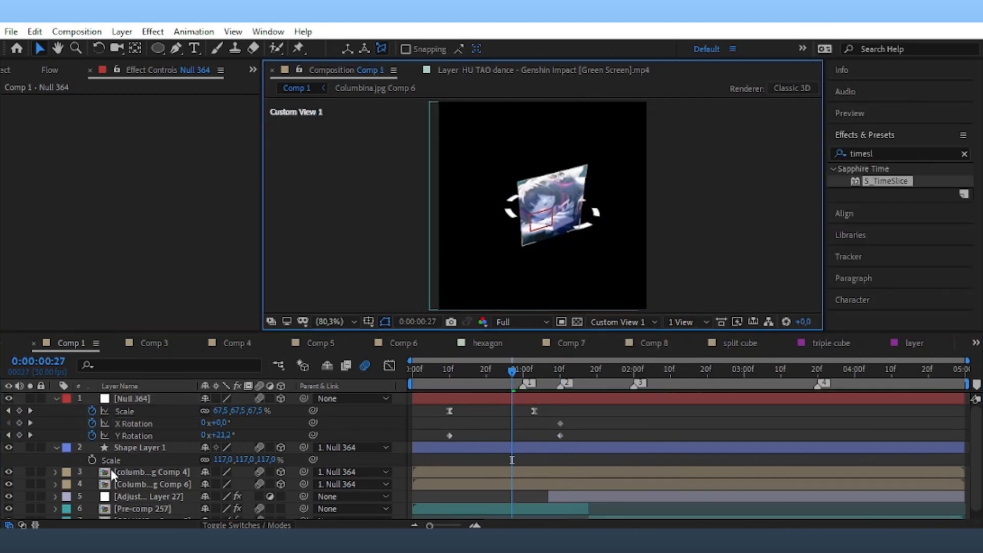
Set the Comp 4 card's Z position to 45 and the Comp 6 card's to -45.
{"action": "left_click", "coordinate": [128, 484]}
{"action": "left_click", "coordinate": [128, 472], "text": "shift"}
{"action": "key", "text": "p"}
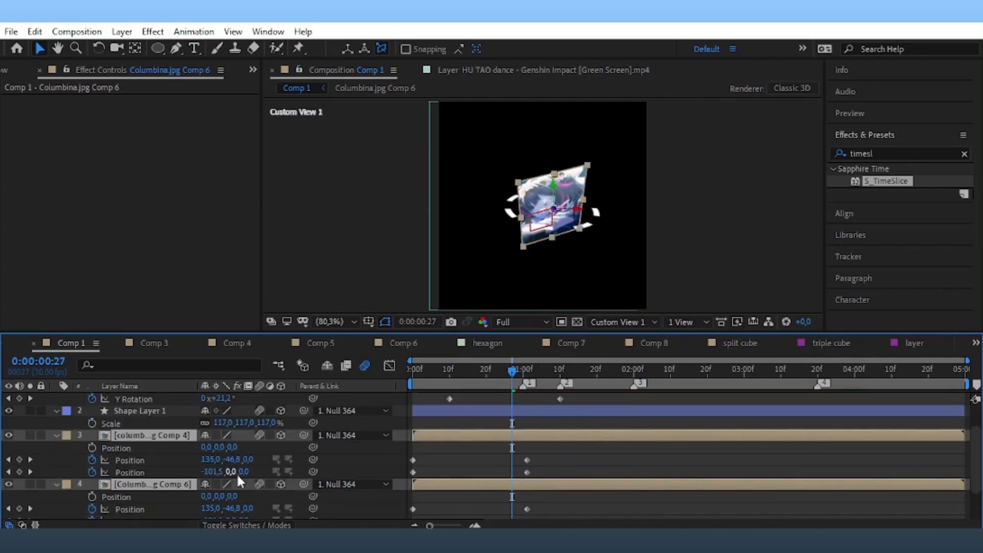
{"action": "type", "text": "45"}
{"action": "key", "text": "Return"}
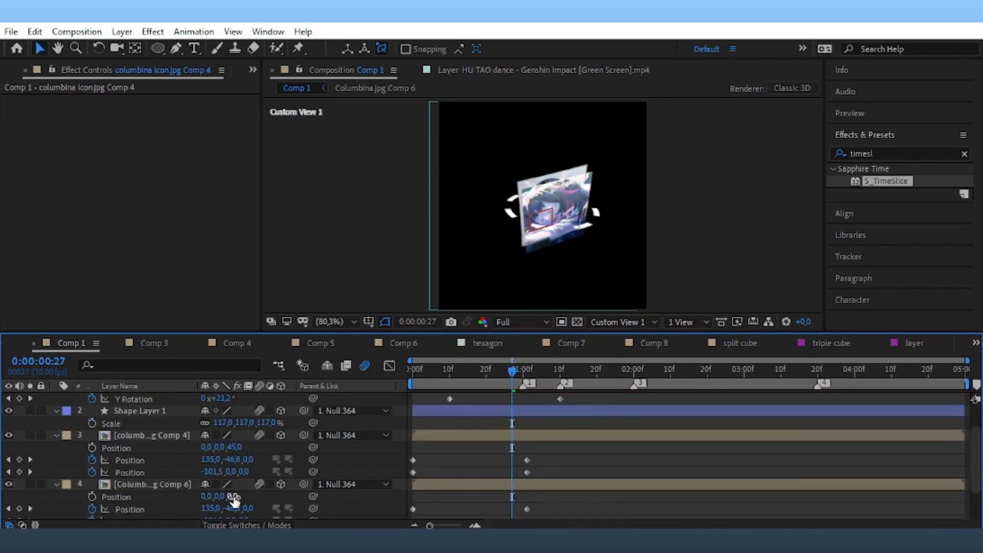
{"action": "type", "text": "-45"}
{"action": "key", "text": "Return"}
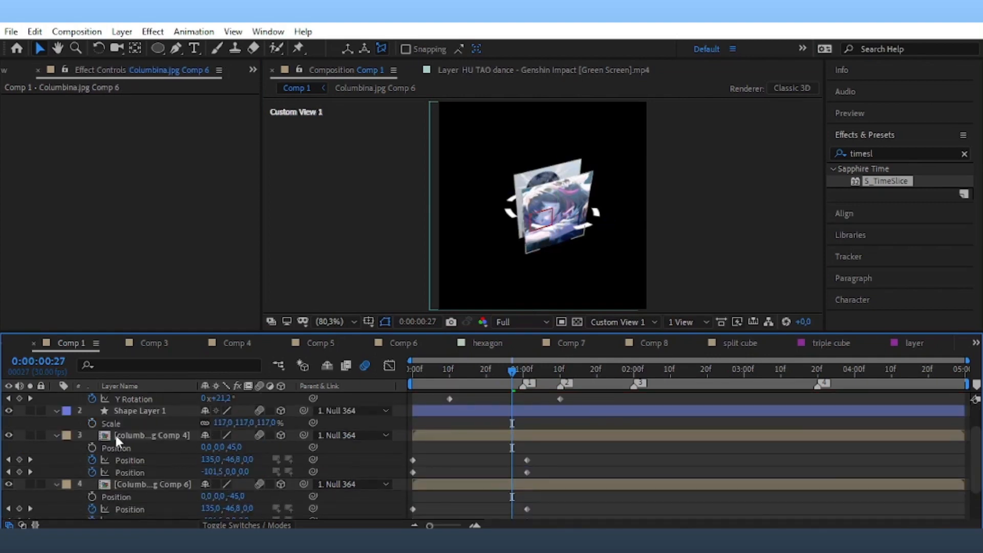
Collapse the card and shape layers and set the 3D view to Active Camera.
{"action": "scroll", "coordinate": [51, 433], "scroll_direction": "up", "scroll_amount": 2}
{"action": "left_click", "coordinate": [56, 471]}
{"action": "left_click", "coordinate": [53, 481]}
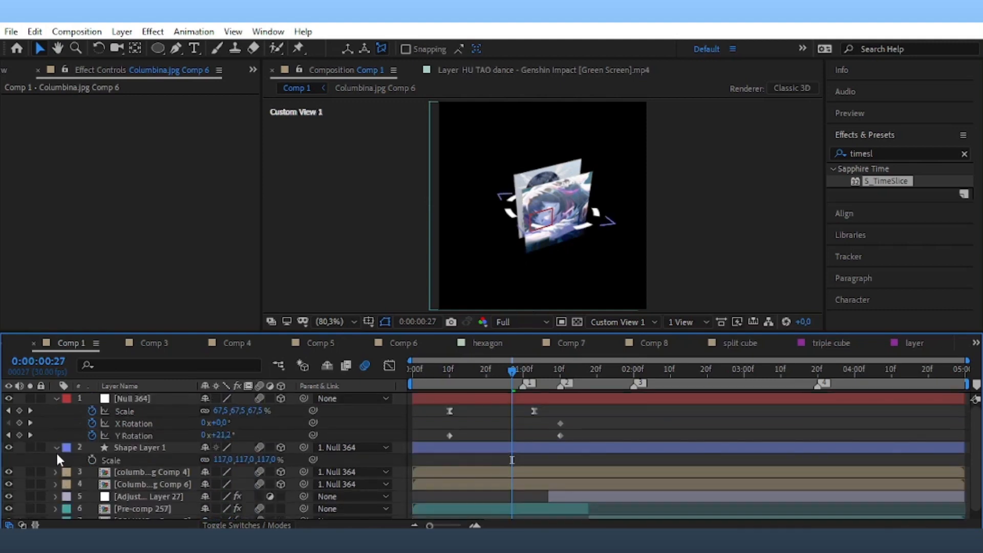
{"action": "left_click", "coordinate": [57, 448]}
{"action": "left_click", "coordinate": [626, 336]}
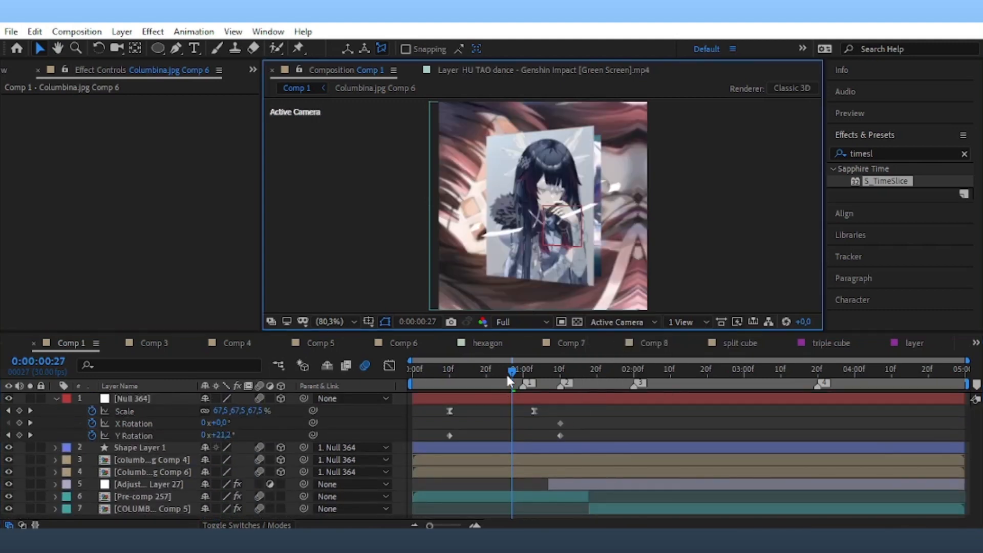
Reshape the ease on Null 364's two Y Rotation keyframes in the speed graph and preview it.
{"action": "left_click_drag", "start_coordinate": [507, 375], "coordinate": [502, 424]}
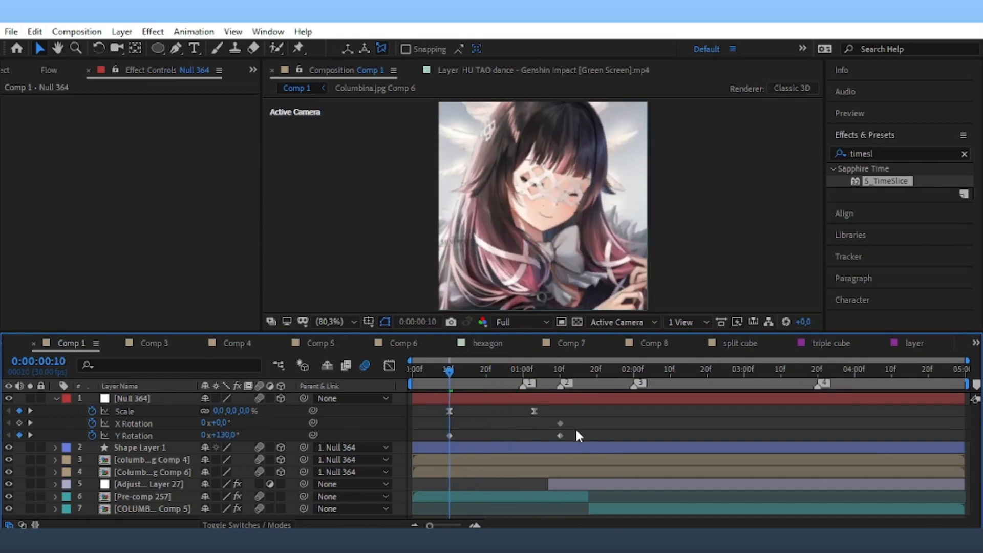
{"action": "left_click_drag", "start_coordinate": [594, 433], "coordinate": [443, 449]}
{"action": "key", "text": "shift+F3"}
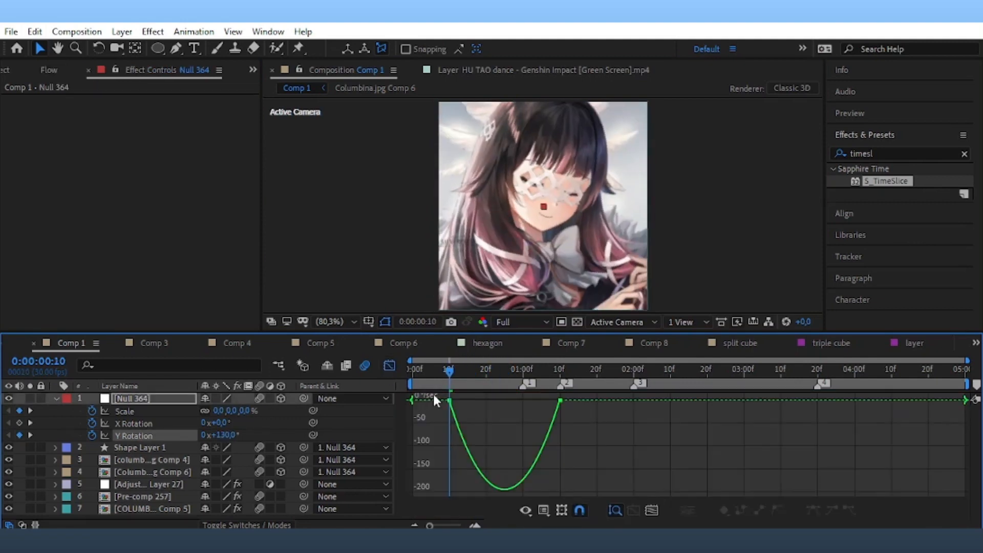
{"action": "left_click_drag", "start_coordinate": [554, 413], "coordinate": [407, 386]}
{"action": "left_click_drag", "start_coordinate": [608, 442], "coordinate": [394, 369]}
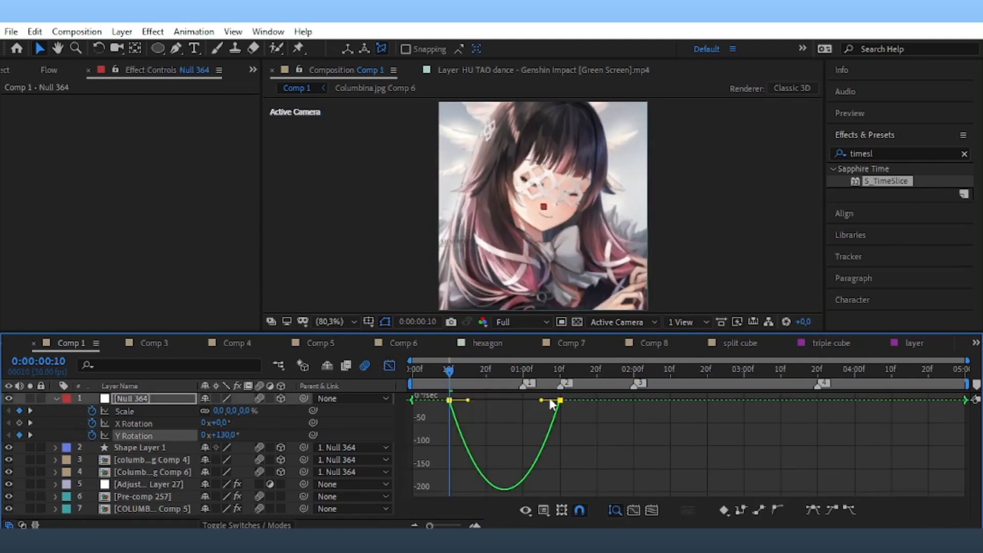
{"action": "left_click_drag", "start_coordinate": [538, 404], "coordinate": [423, 388]}
{"action": "key", "text": "shift+F3"}
{"action": "key", "text": "space"}
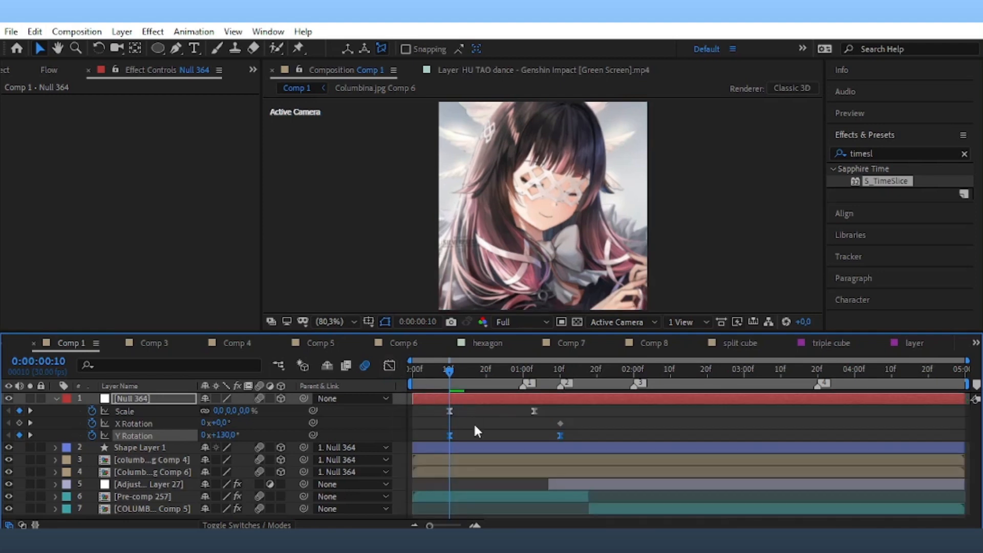
{"action": "key", "text": "space"}
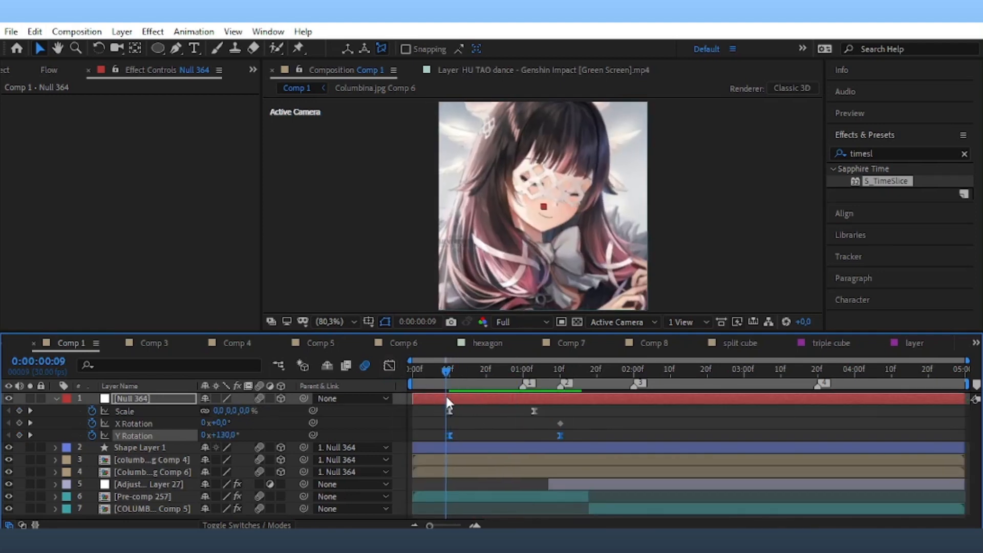
Align Null 364's last Y Rotation keyframe with Scale's and delete the X Rotation keyframe.
{"action": "left_click_drag", "start_coordinate": [560, 435], "coordinate": [437, 437]}
{"action": "left_click", "coordinate": [559, 423]}
{"action": "key", "text": "Delete"}
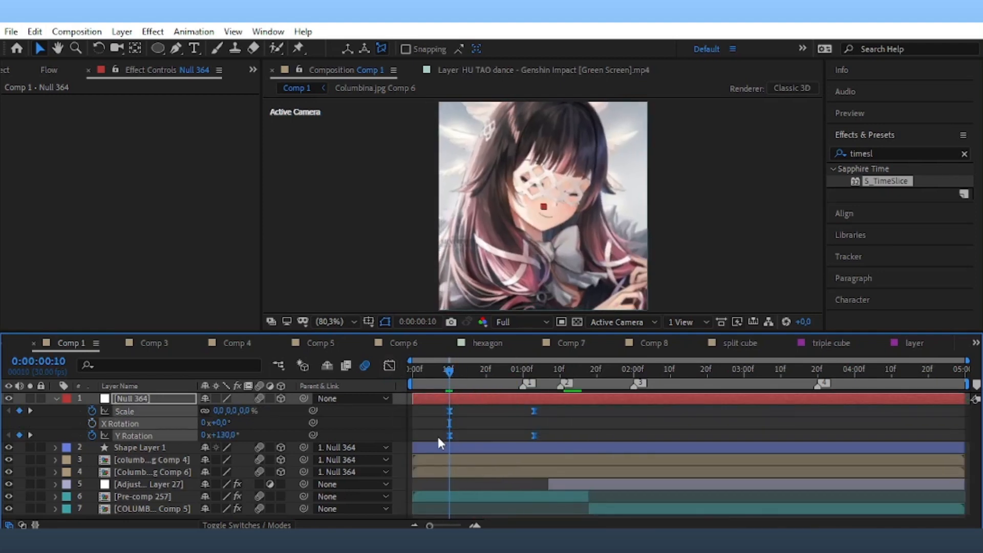
Extend the influence handles to sharpen both the Scale and Y Rotation speed curves.
{"action": "left_click", "coordinate": [389, 366]}
{"action": "left_click_drag", "start_coordinate": [581, 454], "coordinate": [497, 434]}
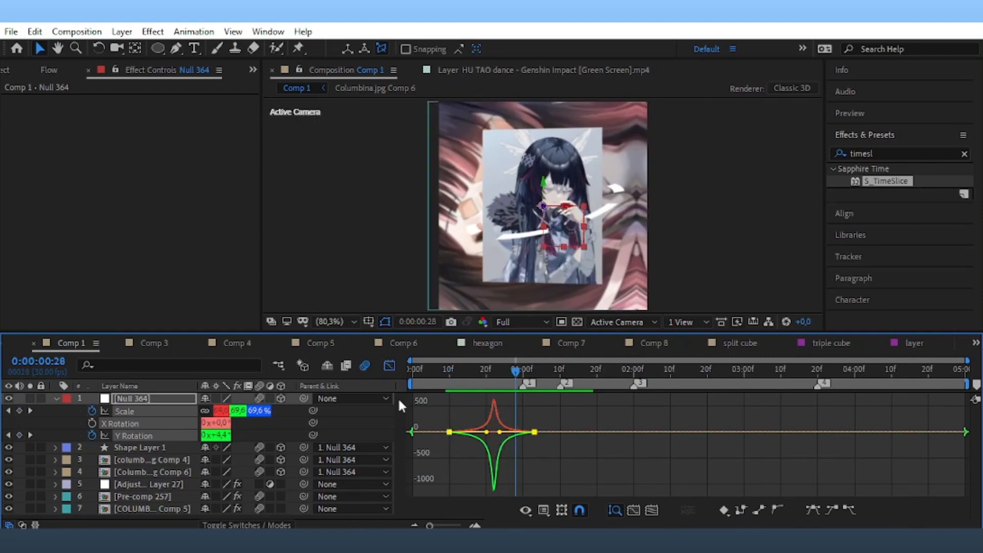
{"action": "left_click", "coordinate": [389, 366]}
{"action": "left_click", "coordinate": [122, 32]}
Add a new Null Object, Null 365, and make it the parent of Null 364.
{"action": "mouse_move", "coordinate": [140, 48]}
{"action": "left_click", "coordinate": [460, 111]}
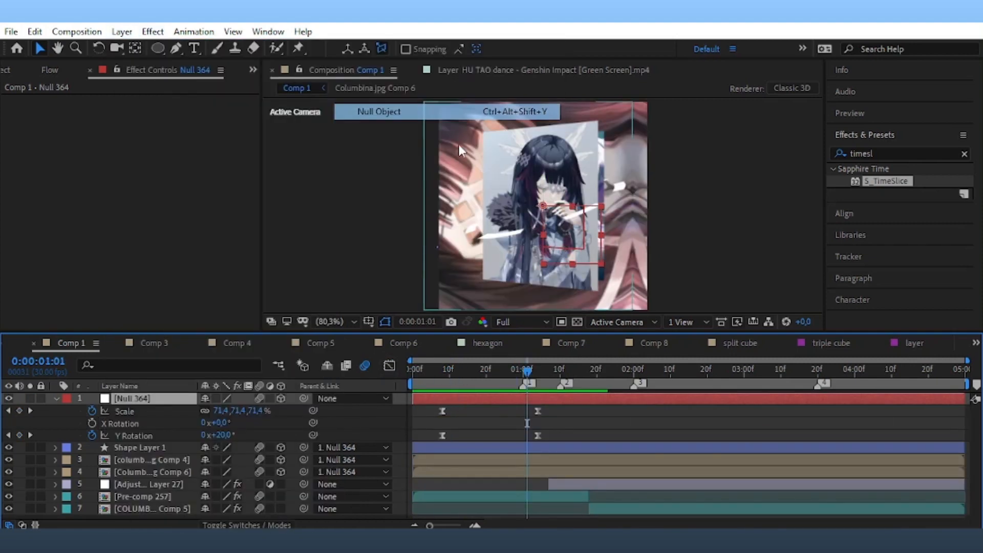
{"action": "left_click_drag", "start_coordinate": [304, 410], "coordinate": [297, 397]}
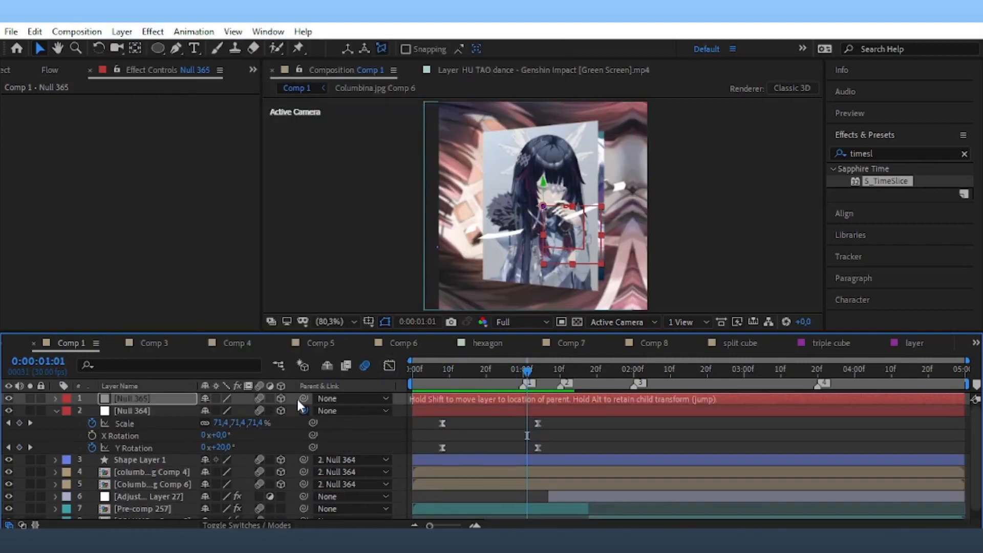
Keyframe Null 365's Y Rotation from 0° to -180°.
{"action": "key", "text": "r"}
{"action": "left_click", "coordinate": [92, 435]}
{"action": "key", "text": "u"}
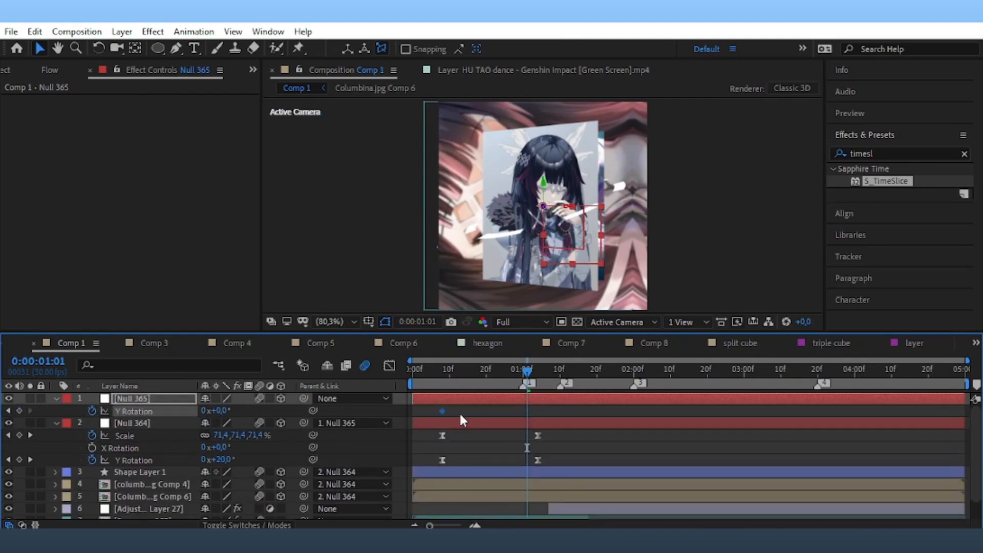
{"action": "left_click_drag", "start_coordinate": [218, 410], "coordinate": [117, 438]}
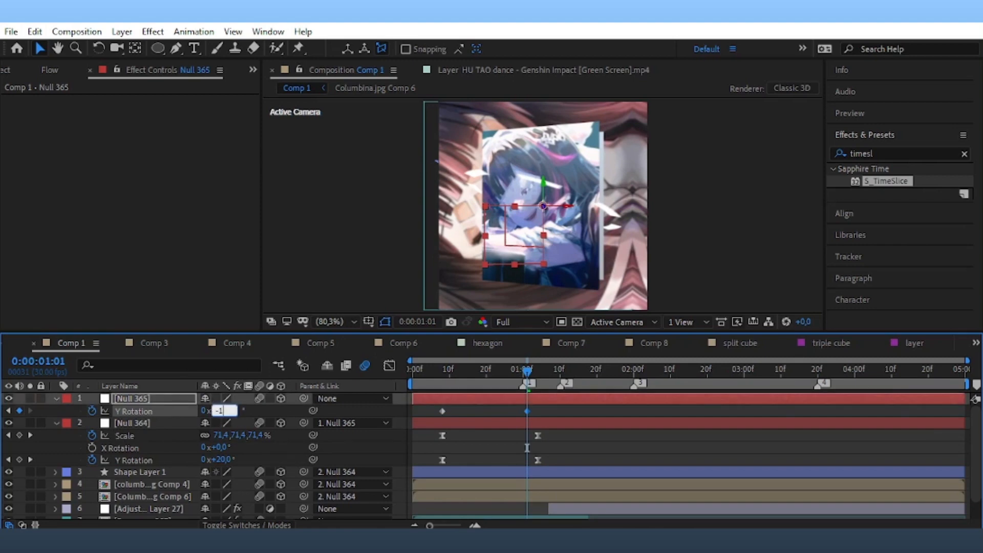
{"action": "key", "text": "Return"}
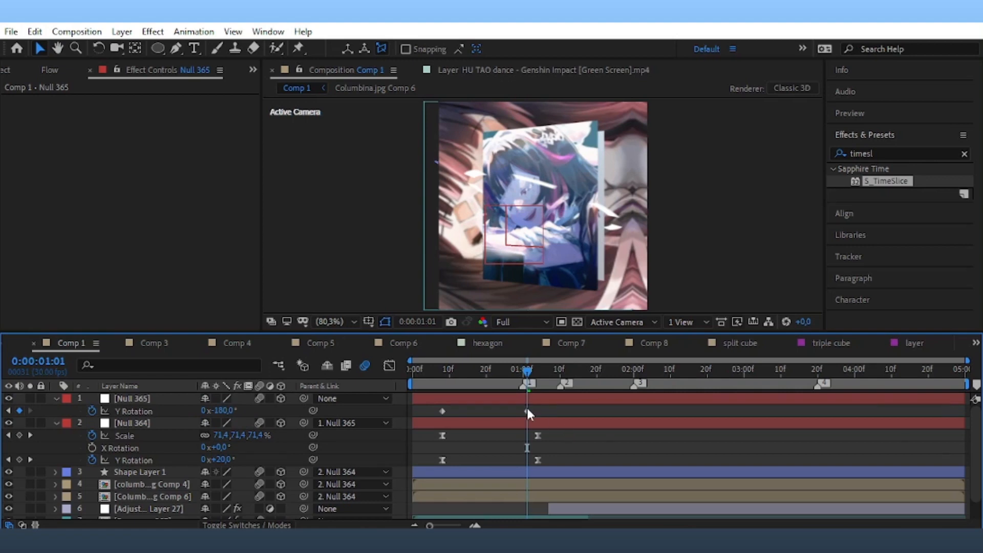
Easy Ease both Y Rotation keyframes, sharpen the speed curve, preview, and shift them later.
{"action": "left_click_drag", "start_coordinate": [526, 409], "coordinate": [424, 416]}
{"action": "key", "text": "F9"}
{"action": "left_click", "coordinate": [390, 366]}
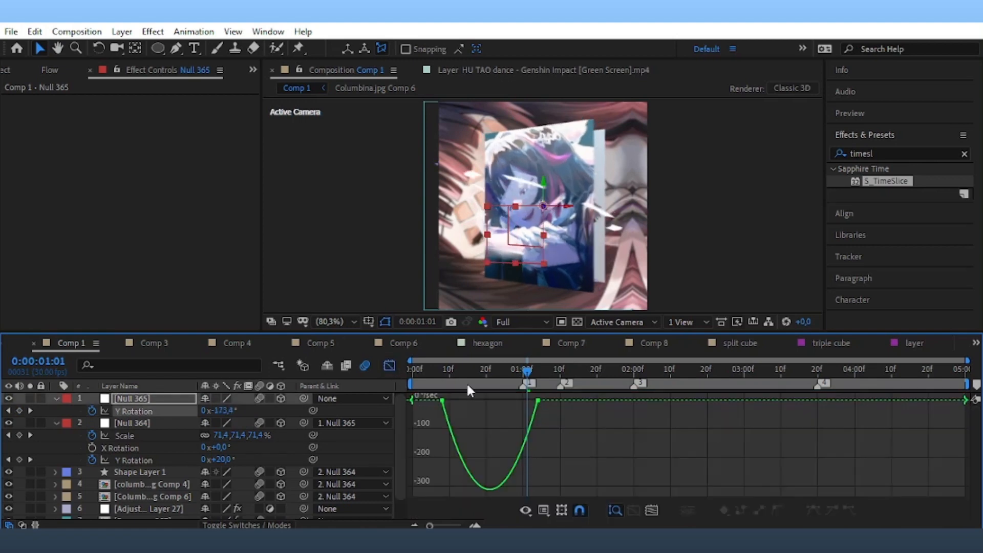
{"action": "left_click_drag", "start_coordinate": [564, 493], "coordinate": [420, 364]}
{"action": "left_click_drag", "start_coordinate": [458, 400], "coordinate": [584, 417]}
{"action": "key", "text": "shift+F3"}
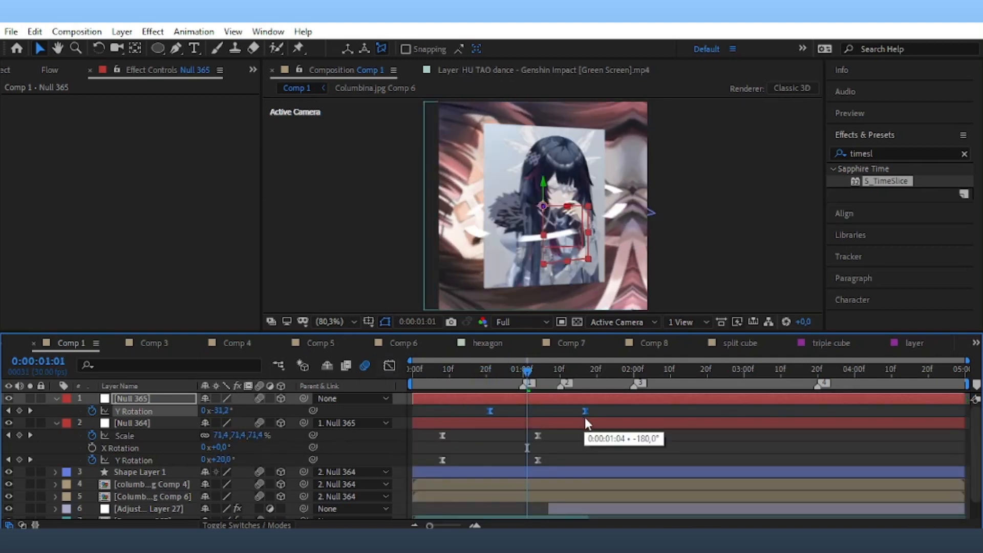
{"action": "key", "text": "space"}
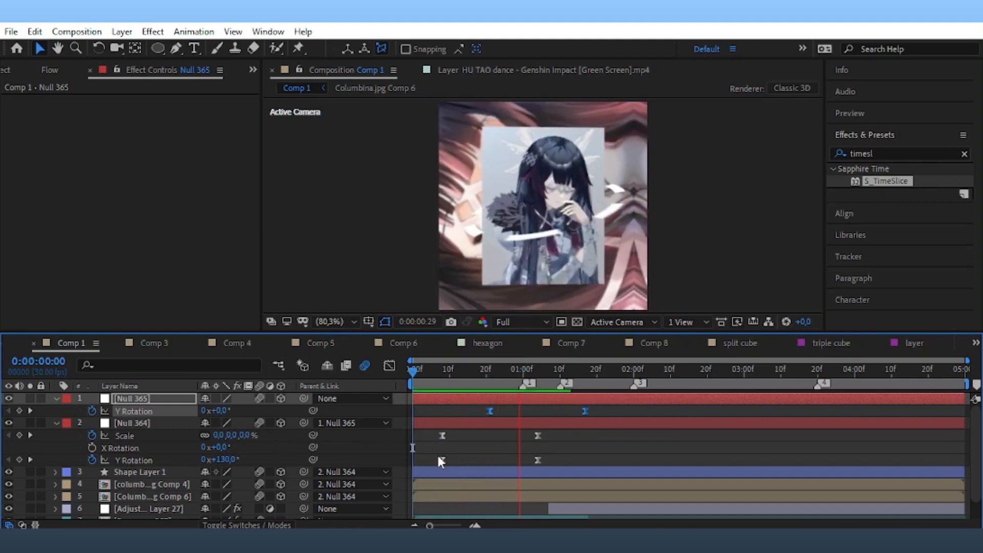
{"action": "left_click_drag", "start_coordinate": [490, 410], "coordinate": [505, 413]}
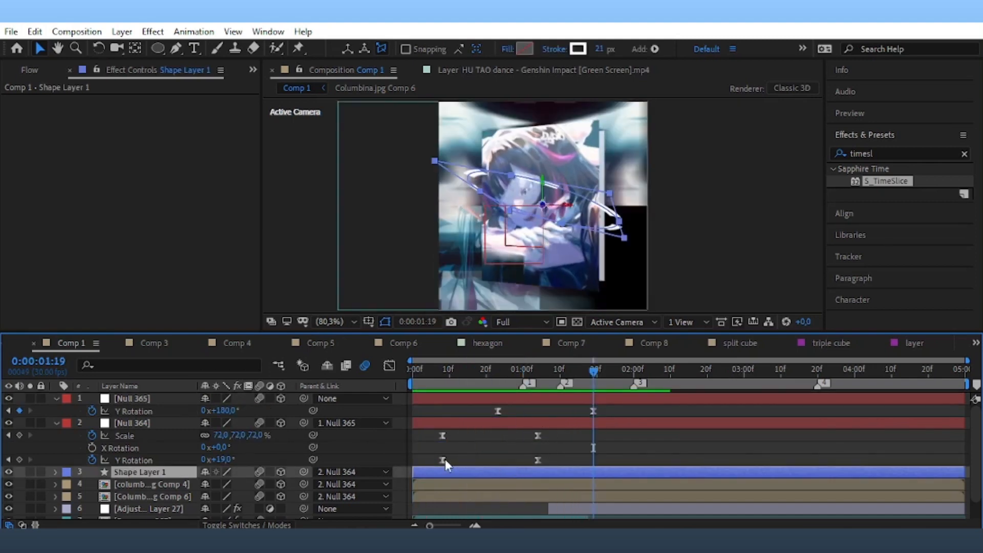
Tilt Shape Layer 1 on X and set an X Rotation keyframe at 0:00:00:23.
{"action": "key", "text": "r"}
{"action": "scroll", "coordinate": [230, 474], "scroll_direction": "down", "scroll_amount": 1}
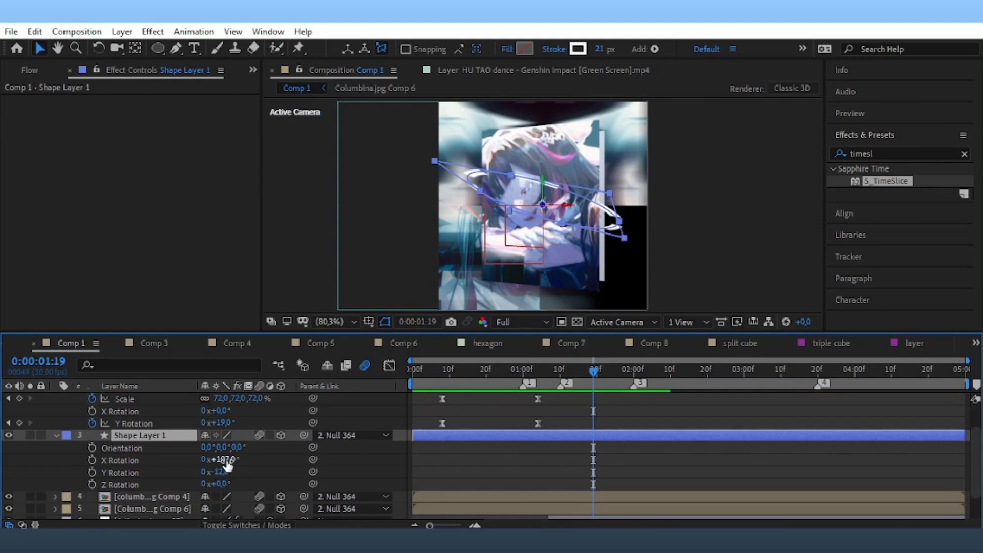
{"action": "left_click_drag", "start_coordinate": [225, 459], "coordinate": [204, 463]}
{"action": "left_click", "coordinate": [92, 461]}
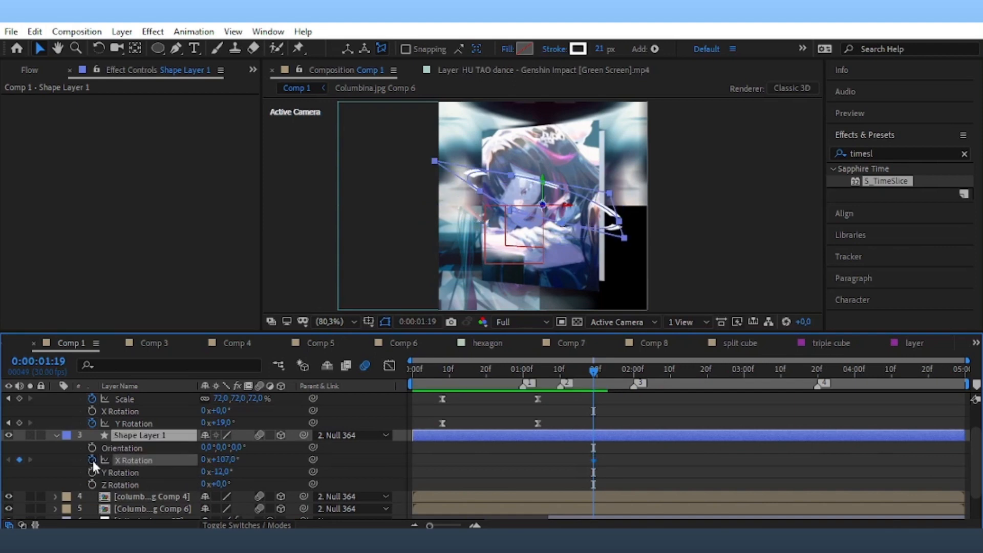
Set a second X Rotation keyframe at 0:00:01:19, bringing it from 107° to 66°.
{"action": "scroll", "coordinate": [591, 465], "scroll_direction": "up", "scroll_amount": 1}
{"action": "left_click_drag", "start_coordinate": [505, 373], "coordinate": [499, 391]}
{"action": "scroll", "coordinate": [499, 391], "scroll_direction": "down", "scroll_amount": 3}
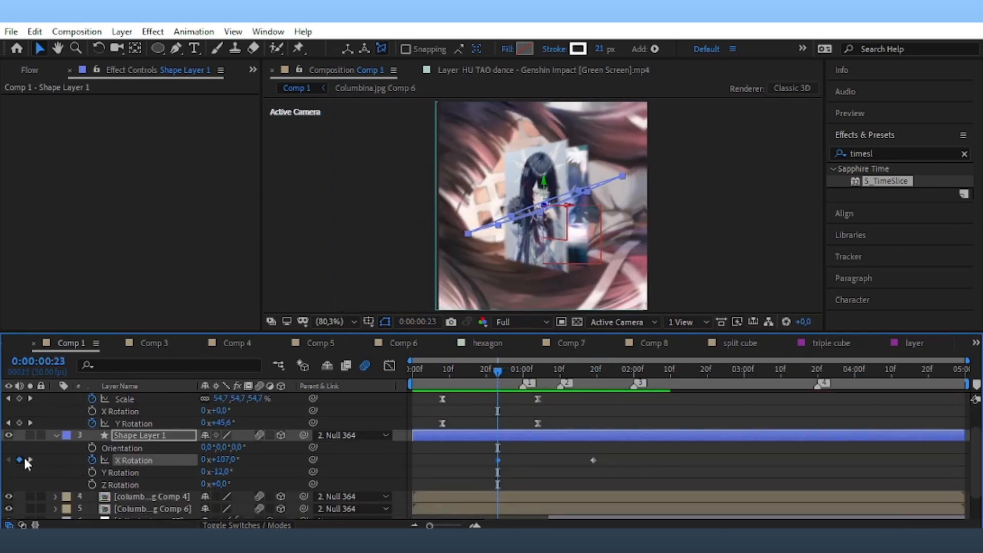
{"action": "left_click_drag", "start_coordinate": [605, 374], "coordinate": [595, 395]}
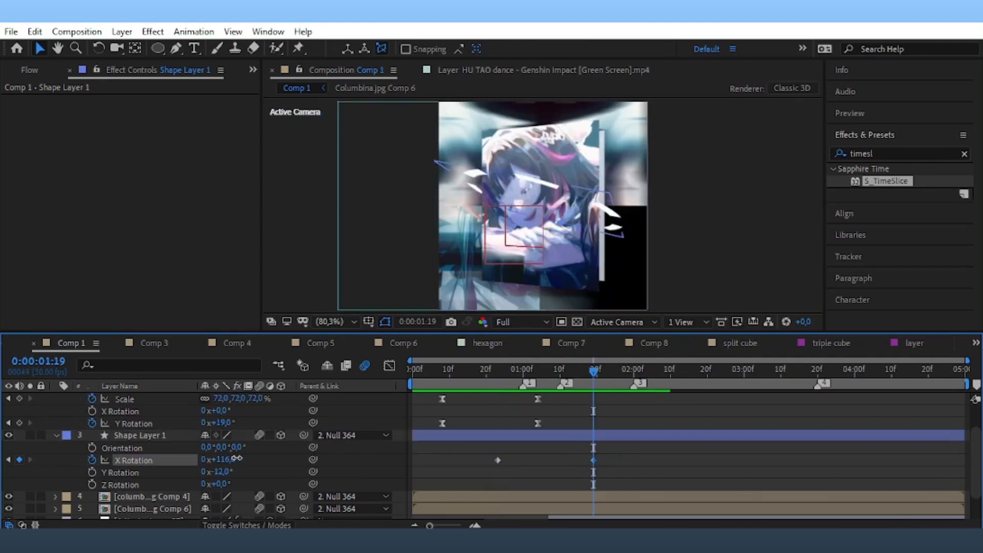
{"action": "mouse_move", "coordinate": [215, 459]}
{"action": "left_mouse_down"}
{"action": "mouse_move", "coordinate": [246, 457]}
{"action": "mouse_move", "coordinate": [211, 476]}
{"action": "left_mouse_up"}
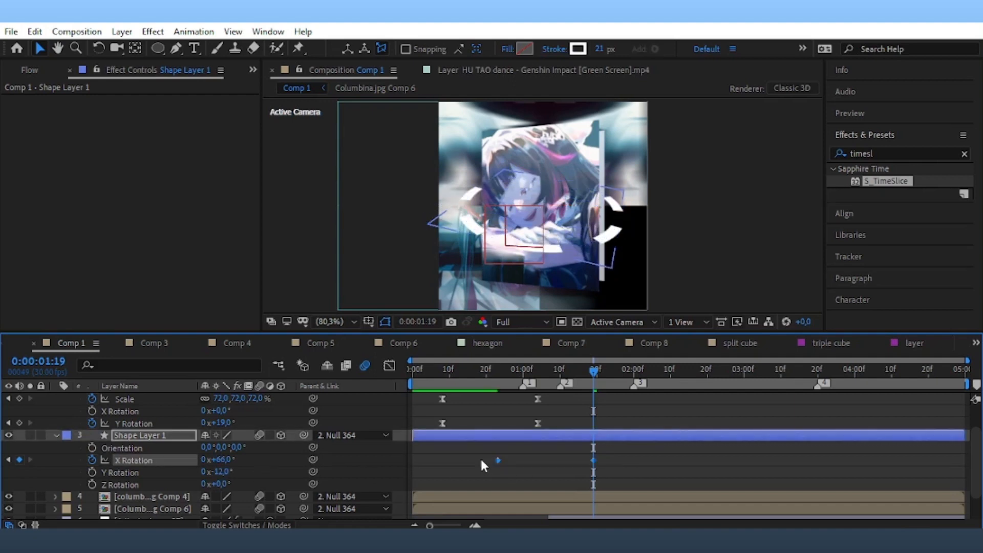
Sharpen the X Rotation speed curve with the influence handles and preview the animation.
{"action": "left_click", "coordinate": [389, 365]}
{"action": "left_click_drag", "start_coordinate": [651, 449], "coordinate": [559, 400]}
{"action": "key", "text": "space"}
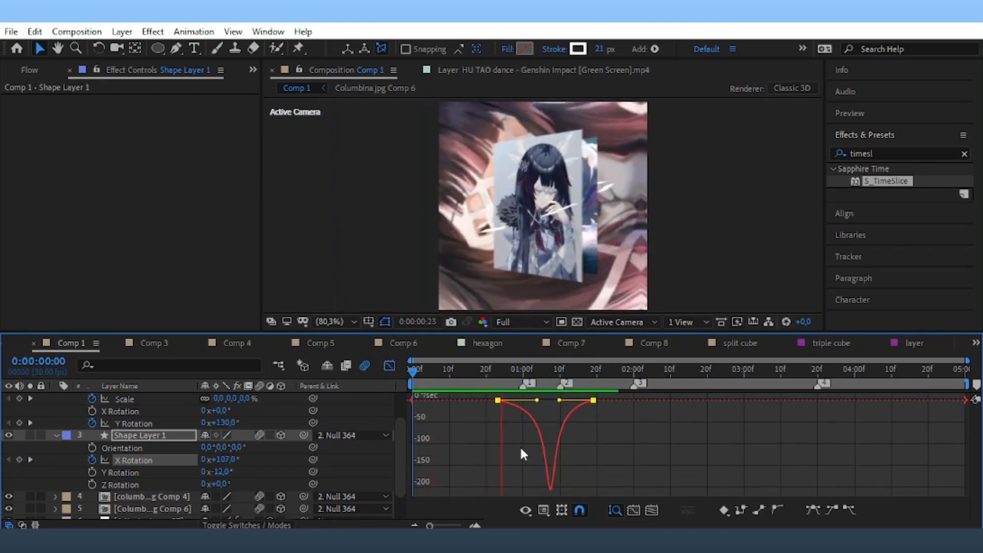
{"action": "key", "text": "space"}
{"action": "key", "text": "shift+F3"}
Show Null 365's keyframed properties and preview the current animation.
{"action": "scroll", "coordinate": [514, 431], "scroll_direction": "up", "scroll_amount": 2}
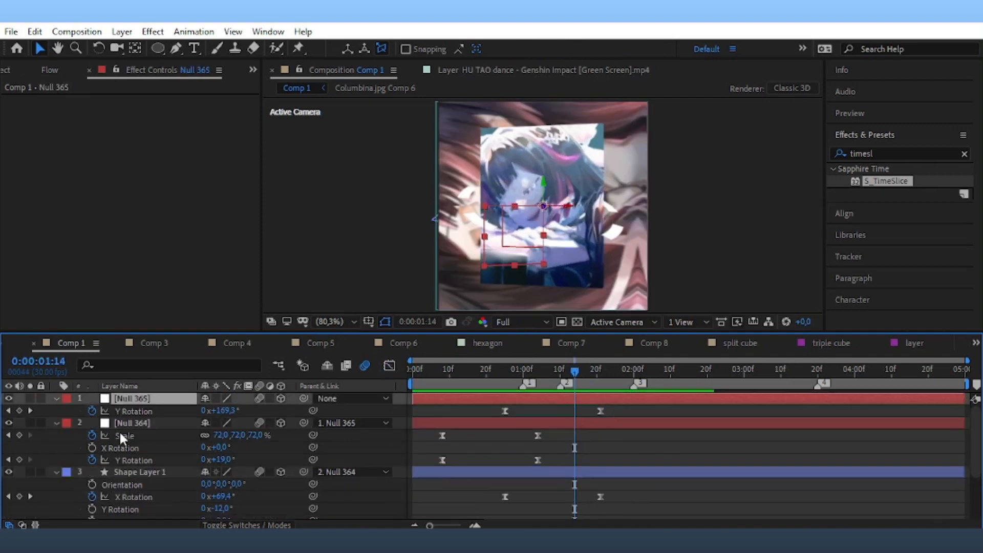
{"action": "key", "text": "t"}
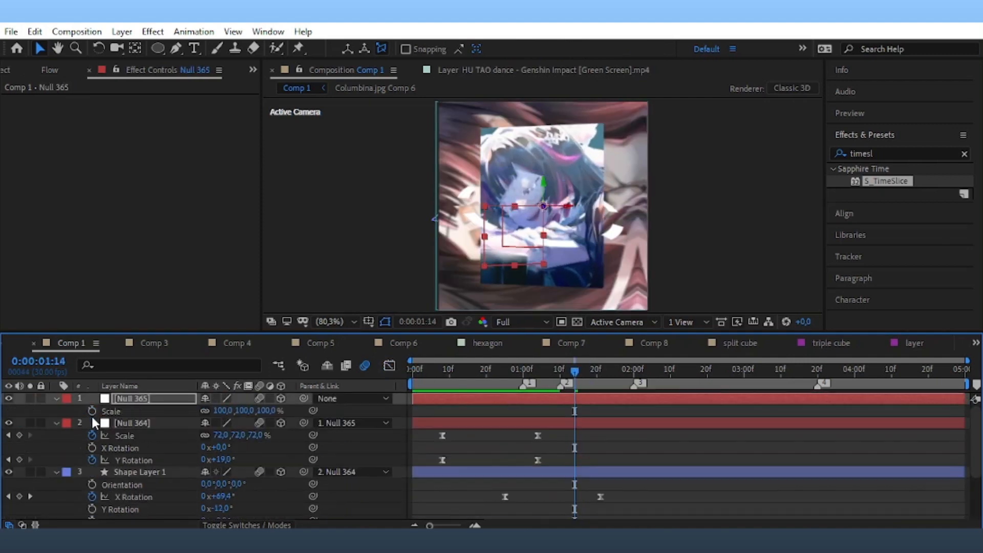
{"action": "key", "text": "t"}
{"action": "key", "text": "u"}
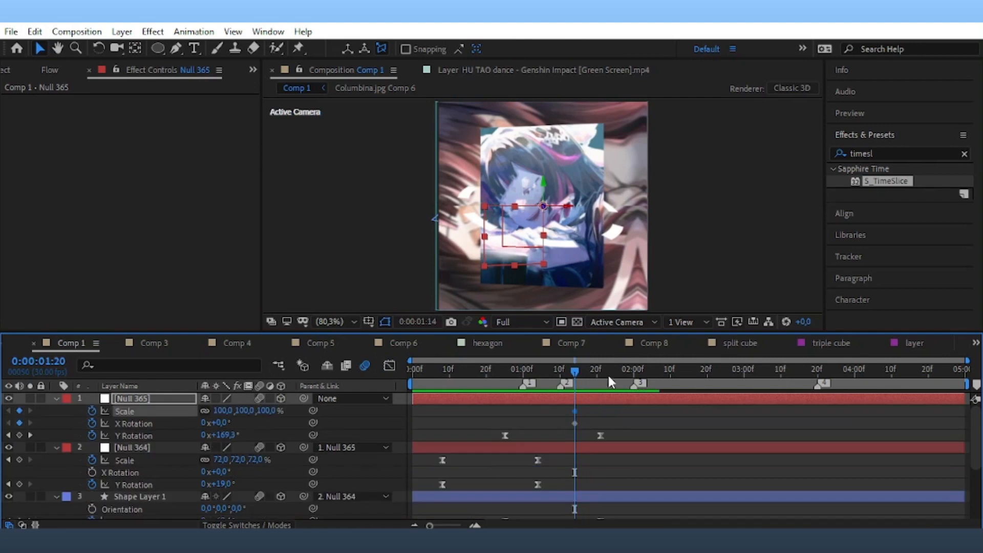
{"action": "key", "text": "space"}
Set Null 365's X Rotation to 157° and its Scale to 0% at 0:00:02:15.
{"action": "left_click_drag", "start_coordinate": [219, 429], "coordinate": [250, 409]}
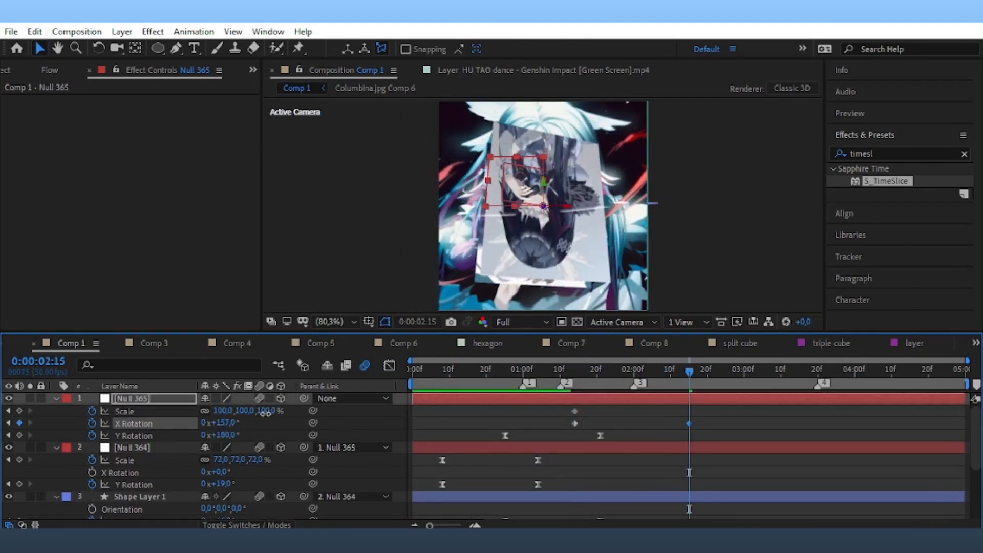
{"action": "left_click", "coordinate": [267, 438]}
{"action": "type", "text": "0"}
{"action": "key", "text": "Return"}
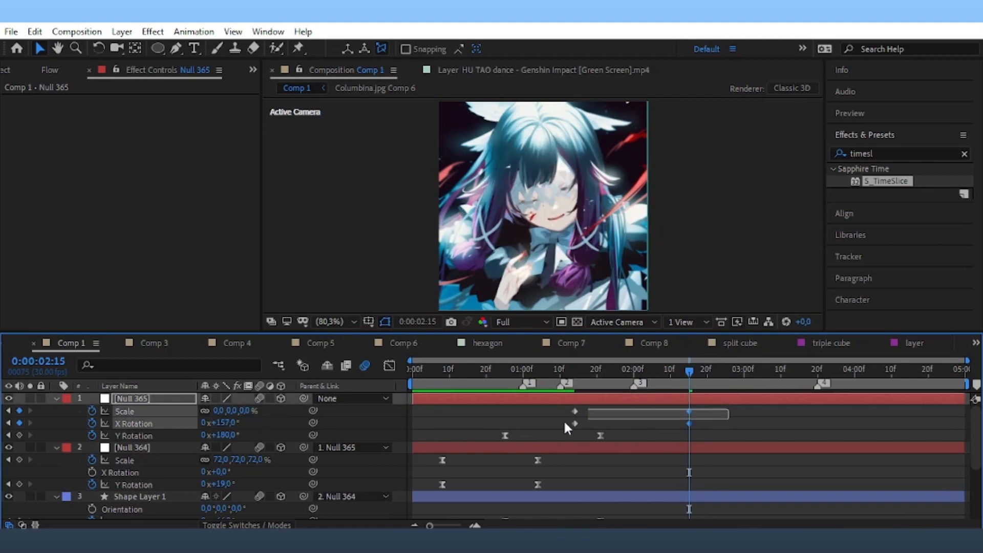
Easy Ease the Scale and X Rotation keyframes and steepen the Scale value curve into its end.
{"action": "left_click_drag", "start_coordinate": [713, 408], "coordinate": [557, 417]}
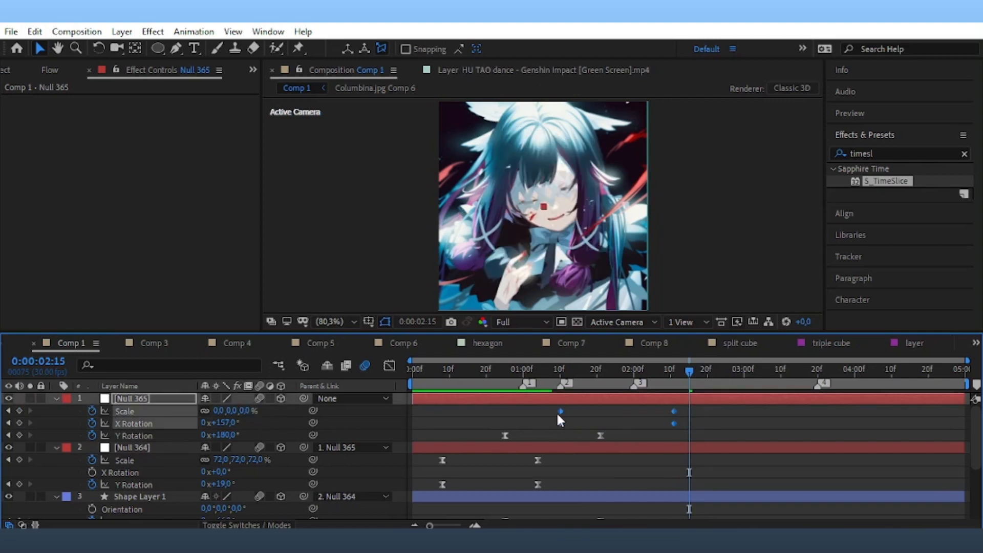
{"action": "key", "text": "F9"}
{"action": "left_click", "coordinate": [389, 364]}
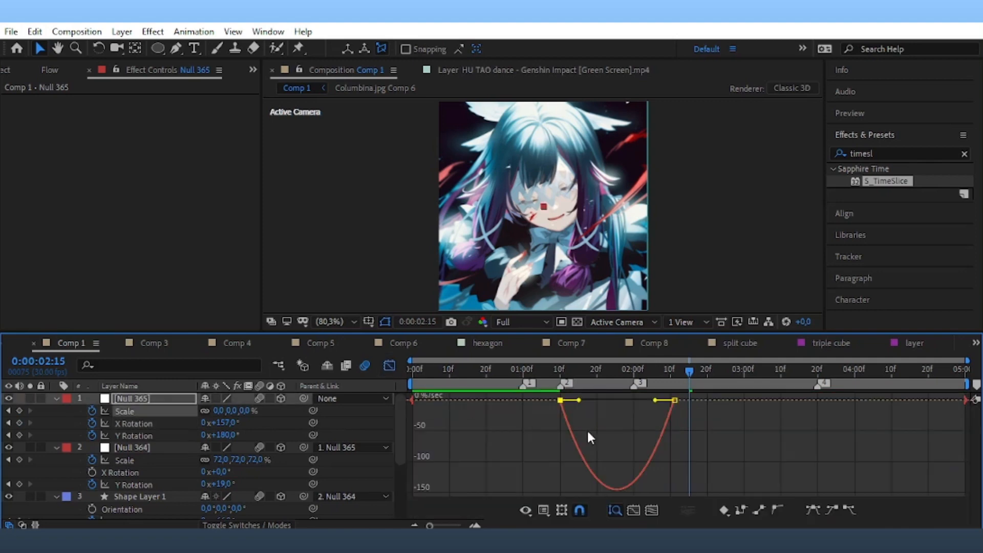
{"action": "right_click", "coordinate": [602, 429]}
{"action": "left_click", "coordinate": [661, 287]}
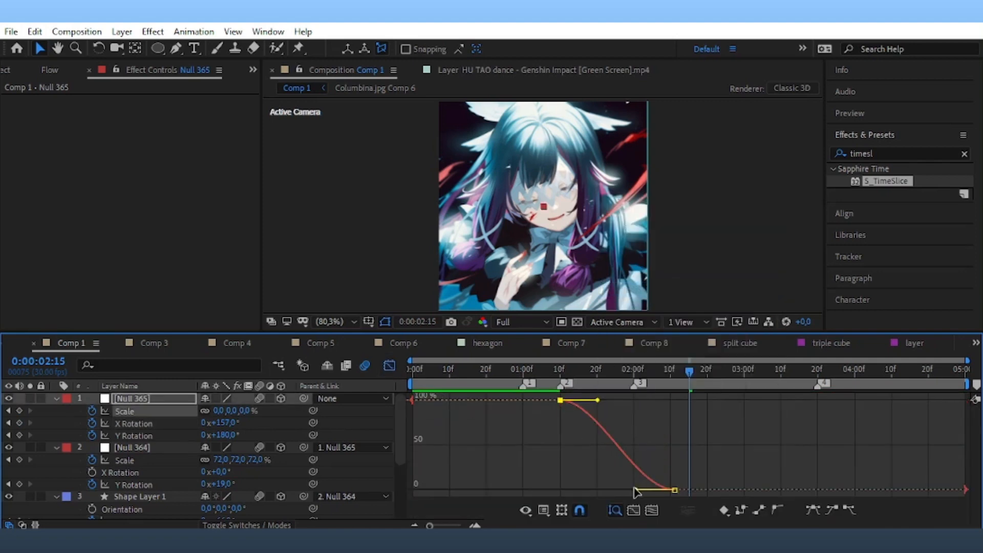
{"action": "left_click_drag", "start_coordinate": [634, 492], "coordinate": [660, 411]}
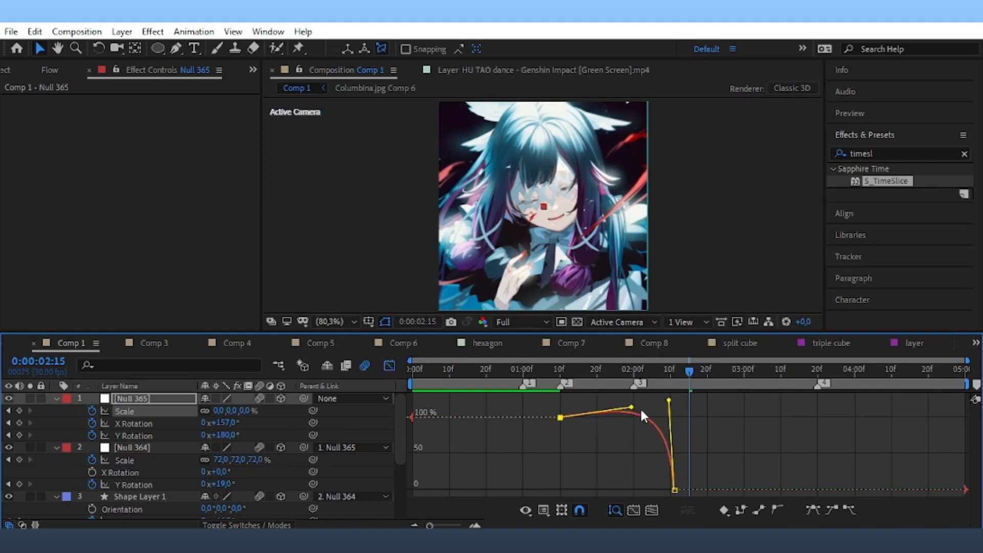
Steepen the X Rotation curve into its final keyframe for sharp acceleration.
{"action": "left_click", "coordinate": [389, 365]}
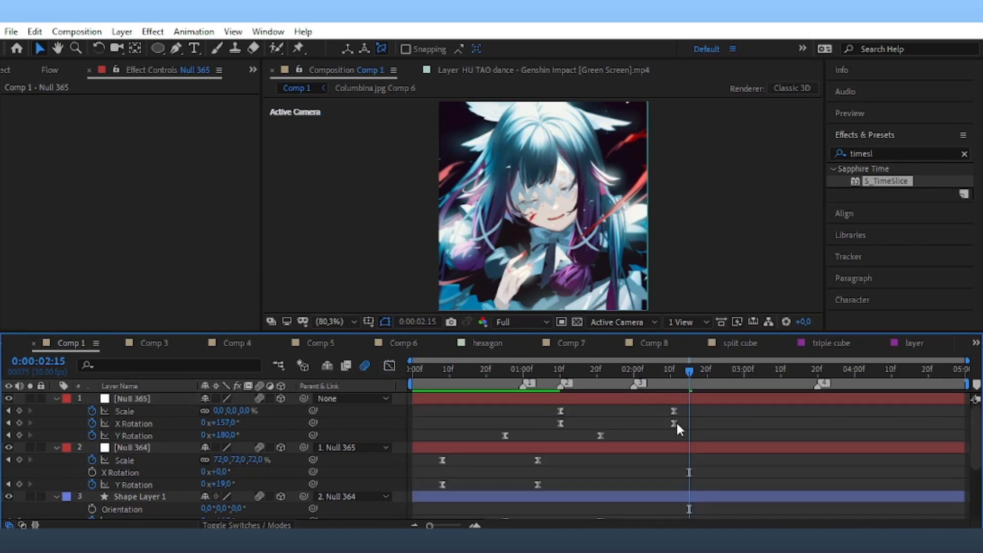
{"action": "double_click", "coordinate": [675, 422]}
{"action": "left_click", "coordinate": [584, 315]}
{"action": "left_click", "coordinate": [673, 422]}
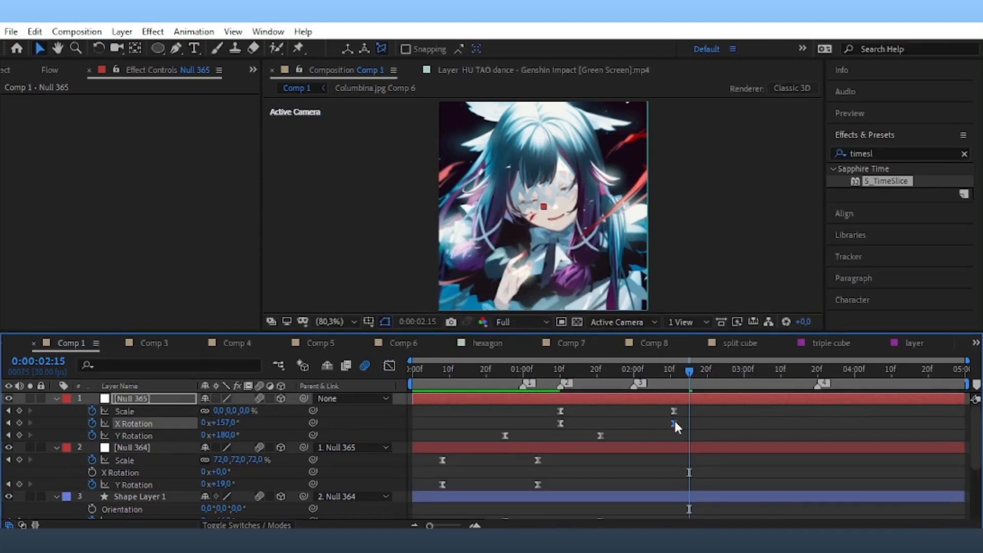
{"action": "left_click", "coordinate": [389, 366]}
{"action": "left_click_drag", "start_coordinate": [635, 400], "coordinate": [712, 495]}
{"action": "left_click_drag", "start_coordinate": [598, 479], "coordinate": [663, 489]}
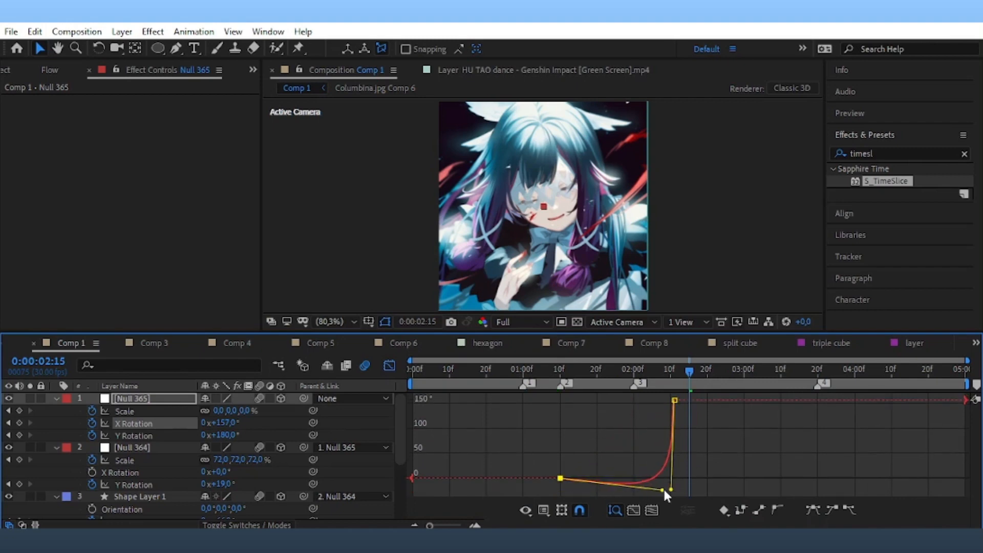
Preview the card flip and collapse the Null 365, Null 364 and Shape Layer 1 properties.
{"action": "left_click_drag", "start_coordinate": [653, 370], "coordinate": [482, 423]}
{"action": "key", "text": "space"}
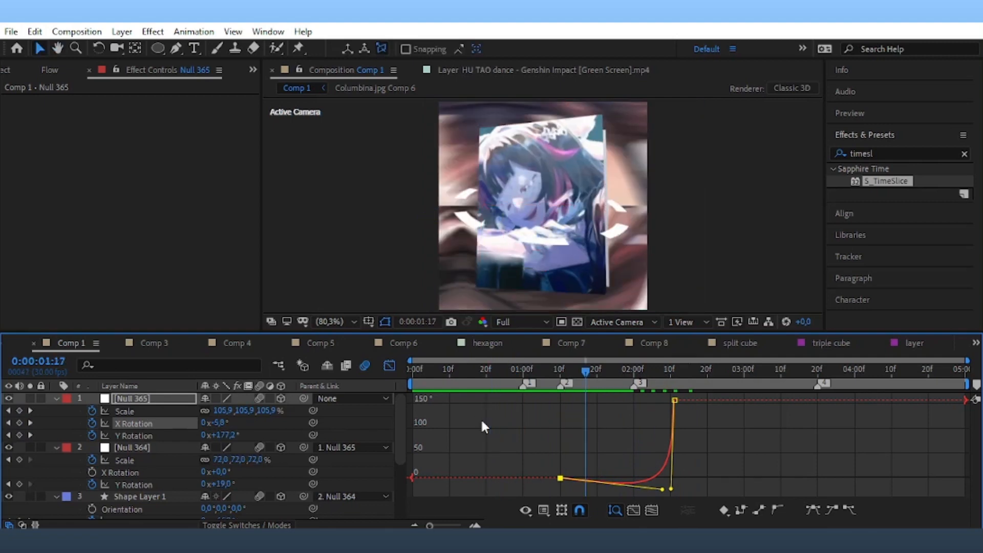
{"action": "left_click", "coordinate": [389, 365]}
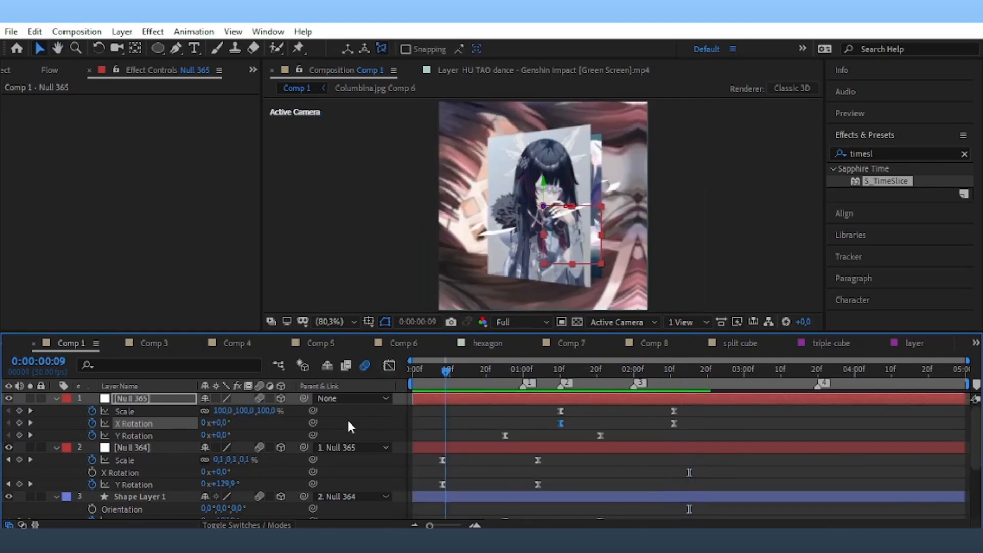
{"action": "left_click", "coordinate": [55, 399]}
{"action": "left_click", "coordinate": [56, 411]}
{"action": "left_click", "coordinate": [54, 423]}
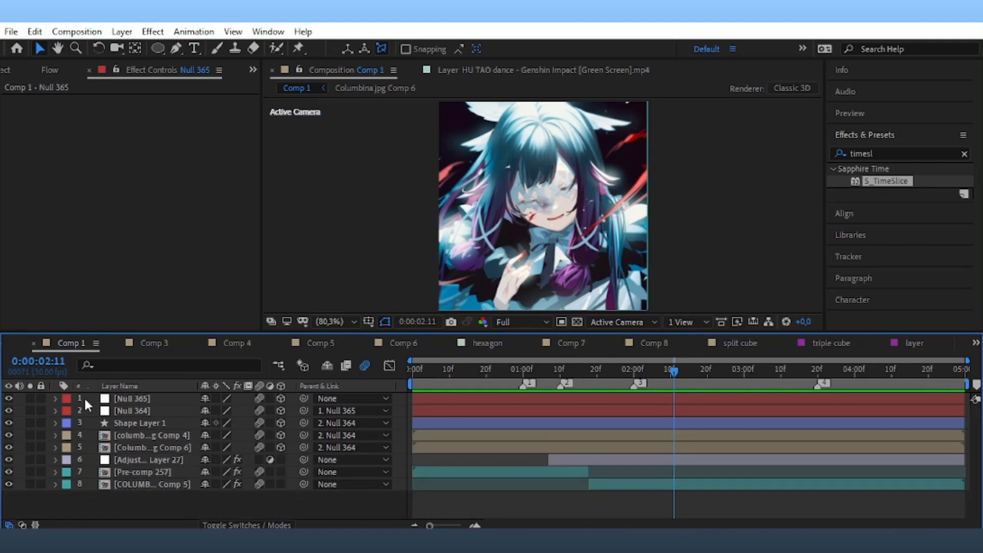
Precompose the card rig layers into Pre-comp 258 and save the project.
{"action": "left_click_drag", "start_coordinate": [84, 396], "coordinate": [109, 450]}
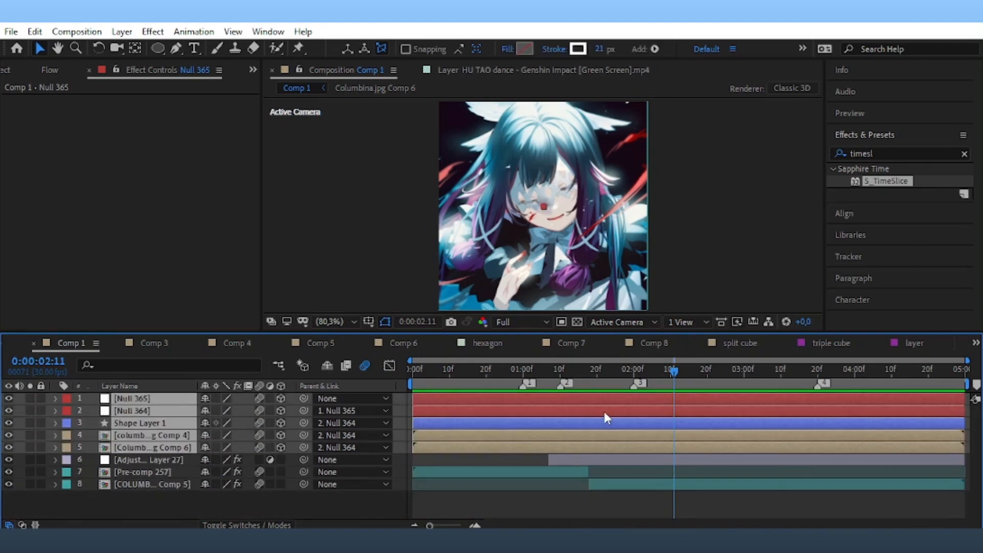
{"action": "right_click", "coordinate": [603, 409]}
{"action": "left_click", "coordinate": [661, 467]}
{"action": "left_click", "coordinate": [552, 357]}
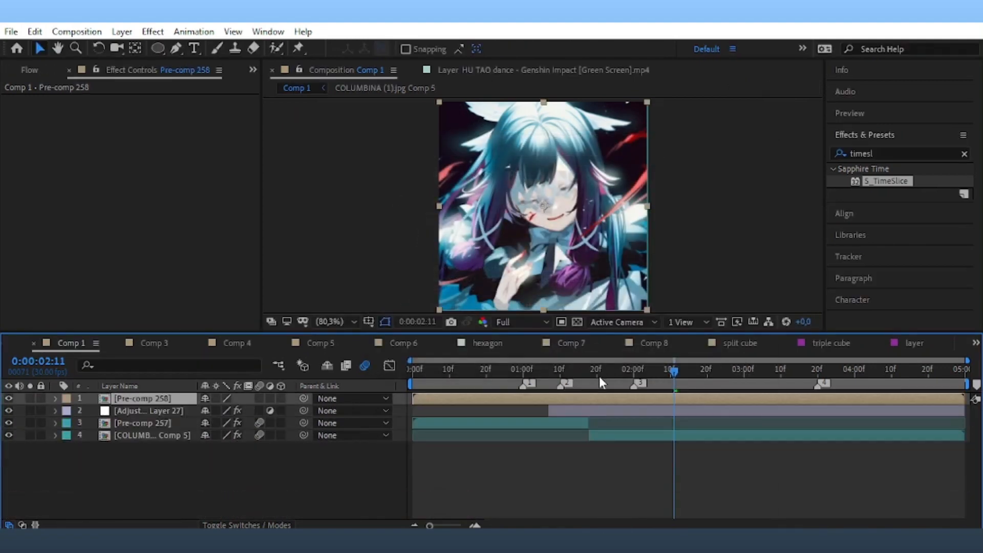
{"action": "left_click_drag", "start_coordinate": [599, 375], "coordinate": [576, 393]}
{"action": "key", "text": "ctrl+s"}
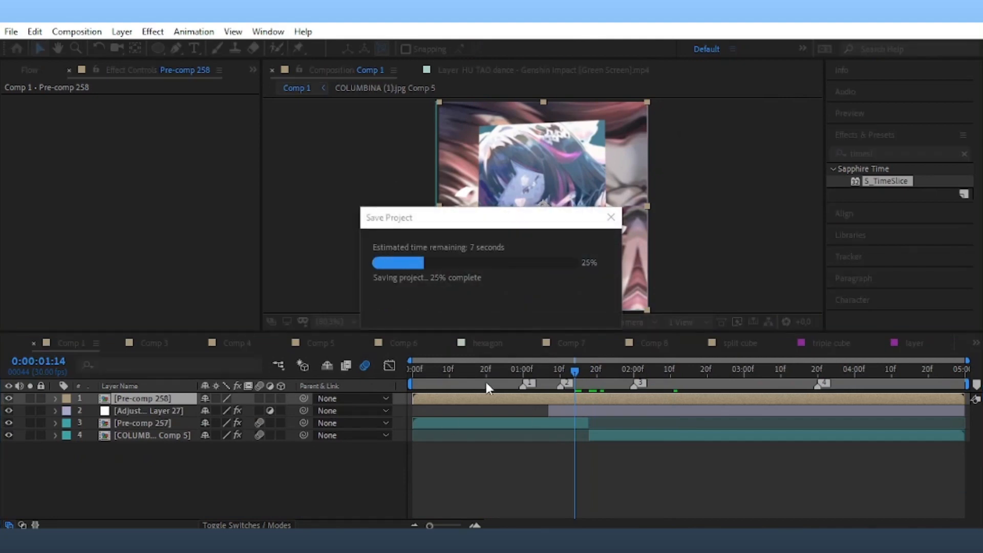
Add a new 360×360 White Solid 310 covering the comp and save.
{"action": "left_click", "coordinate": [475, 369]}
{"action": "left_click", "coordinate": [122, 31]}
{"action": "mouse_move", "coordinate": [138, 46]}
{"action": "left_click", "coordinate": [369, 63]}
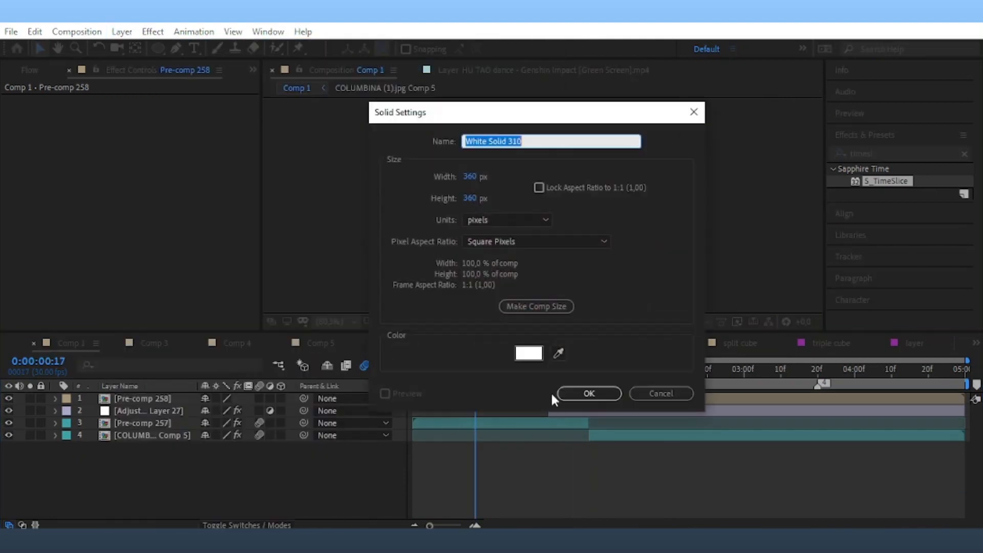
{"action": "left_click", "coordinate": [589, 394]}
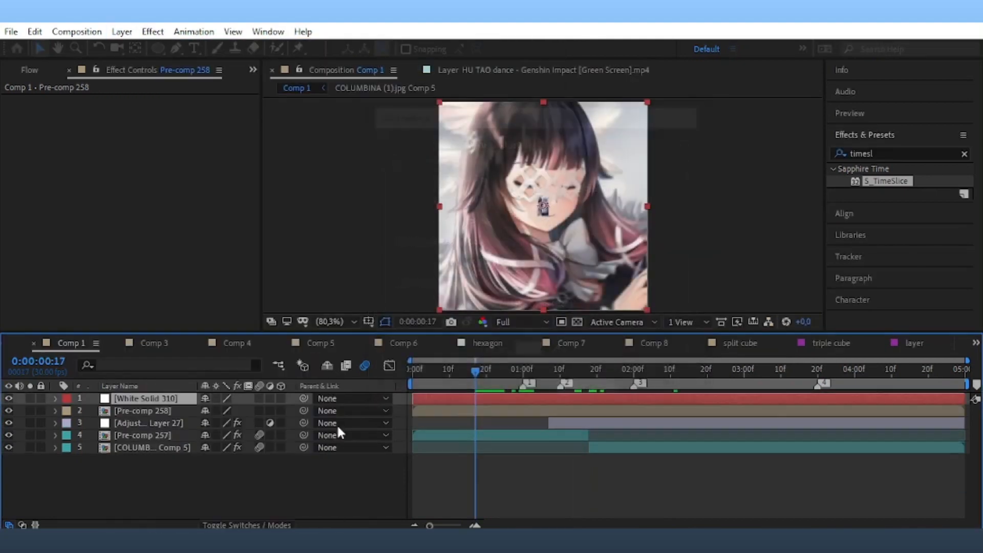
{"action": "key", "text": "ctrl+s"}
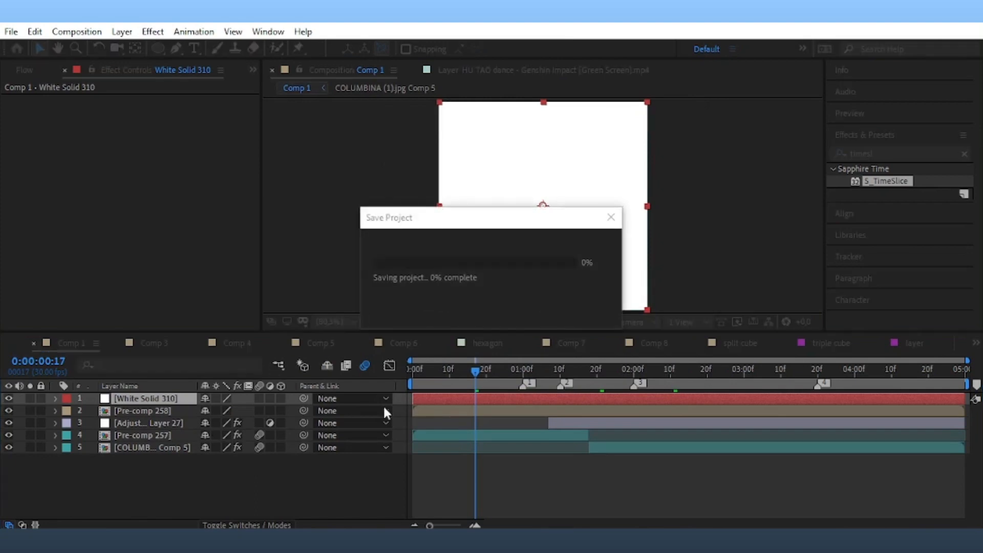
{"action": "left_click", "coordinate": [56, 398]}
{"action": "left_click", "coordinate": [158, 48]}
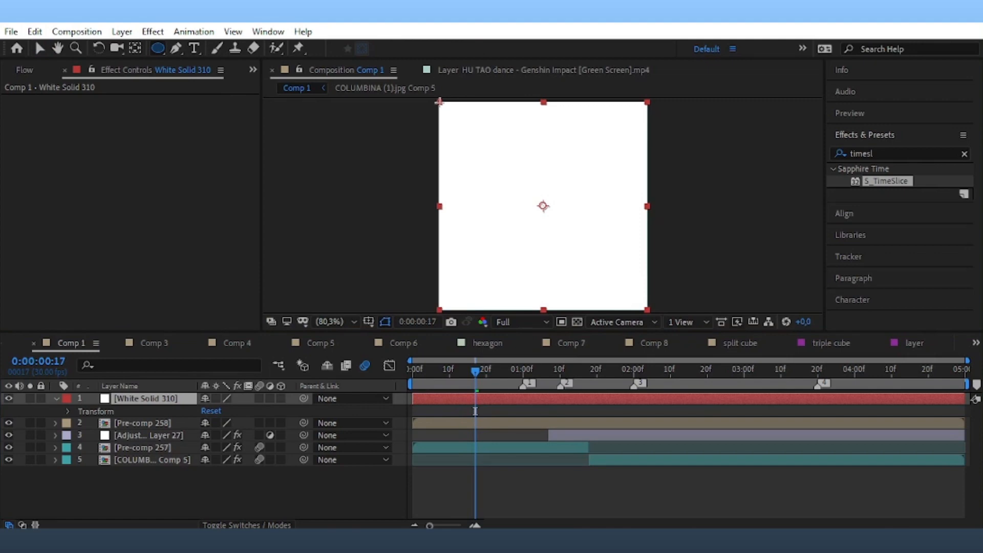
Draw a circular mask on White Solid 310 and keyframe Mask Expansion down to -189 pixels.
{"action": "left_click_drag", "start_coordinate": [438, 102], "coordinate": [647, 307]}
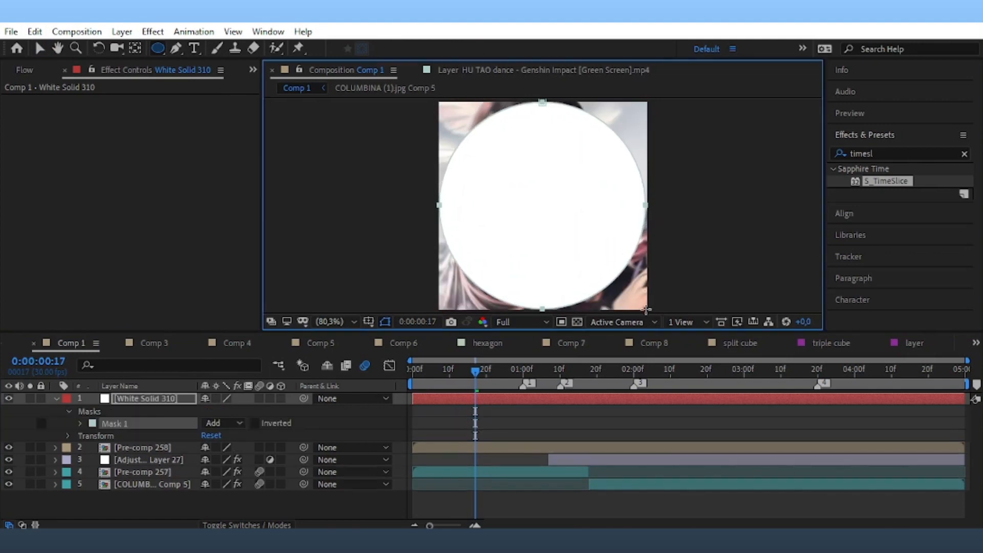
{"action": "key", "text": "v"}
{"action": "left_click", "coordinate": [81, 427]}
{"action": "left_click", "coordinate": [80, 423]}
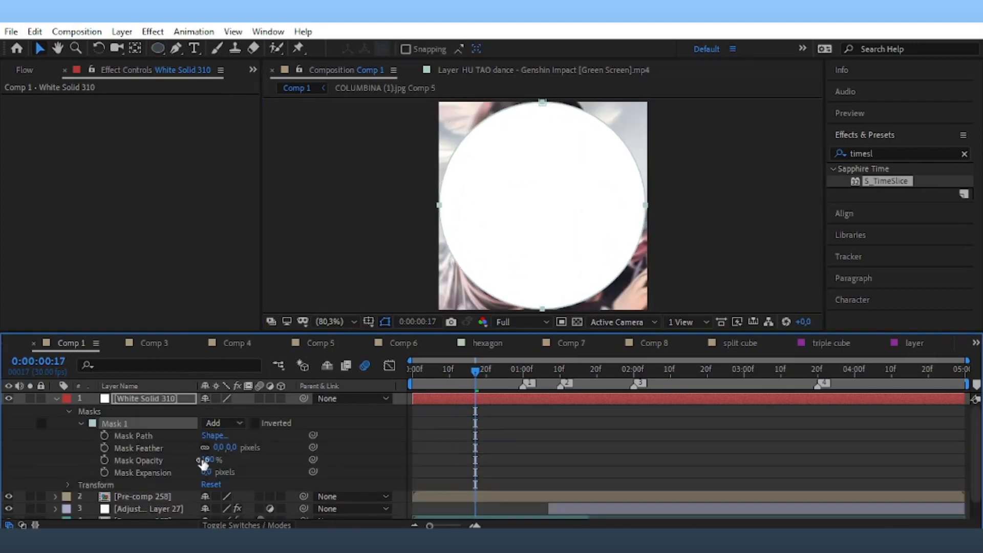
{"action": "left_click", "coordinate": [105, 472]}
{"action": "key", "text": "u"}
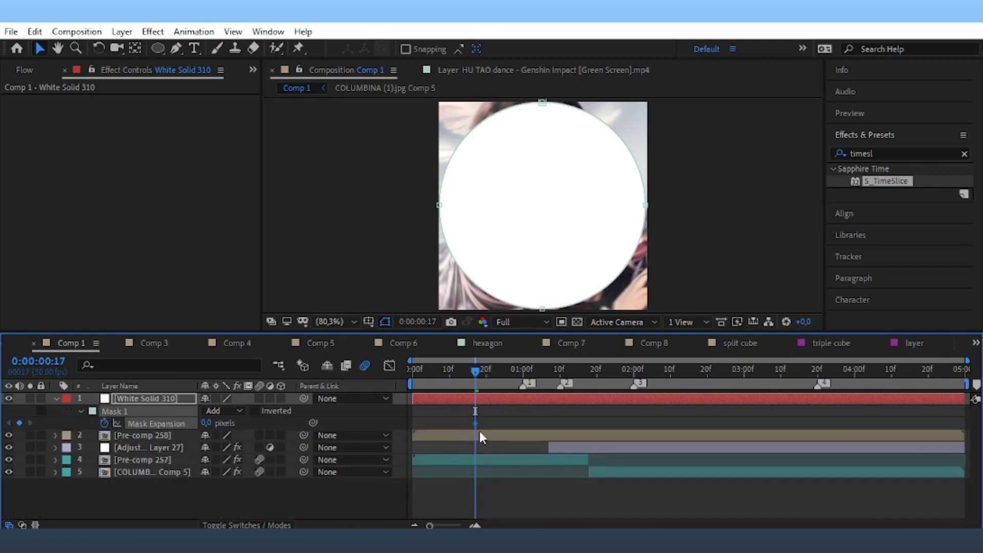
{"action": "left_click_drag", "start_coordinate": [567, 427], "coordinate": [592, 428]}
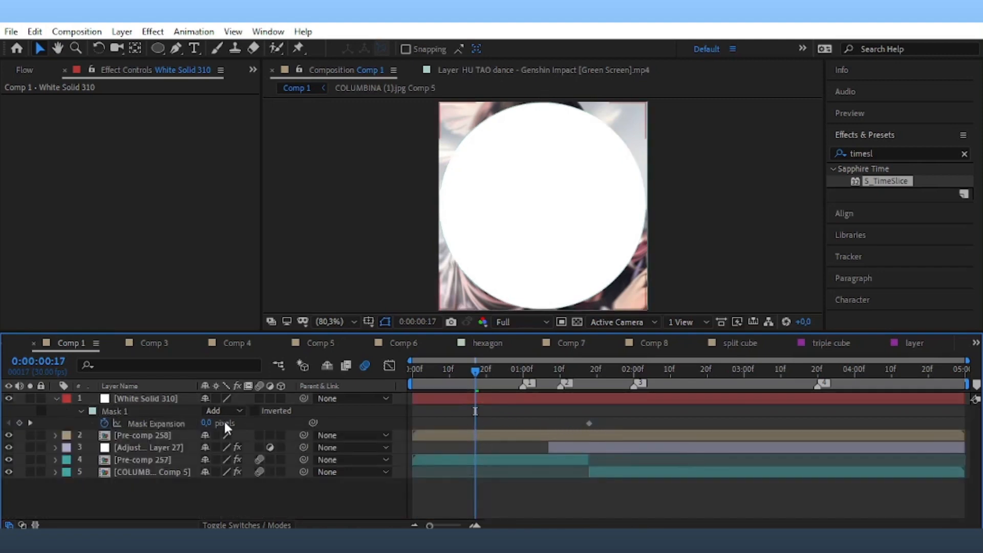
{"action": "left_click_drag", "start_coordinate": [207, 423], "coordinate": [29, 443]}
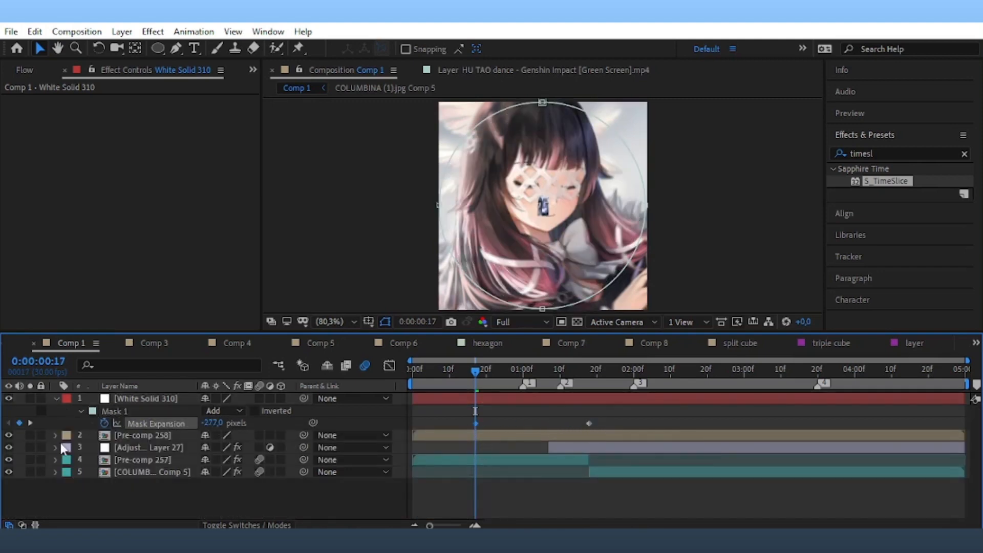
{"action": "left_click_drag", "start_coordinate": [224, 422], "coordinate": [284, 435]}
Sharpen the ease on both Mask Expansion keyframes in the speed graph and preview the growth.
{"action": "left_click_drag", "start_coordinate": [627, 408], "coordinate": [448, 423]}
{"action": "left_click", "coordinate": [389, 365]}
{"action": "right_click", "coordinate": [572, 435]}
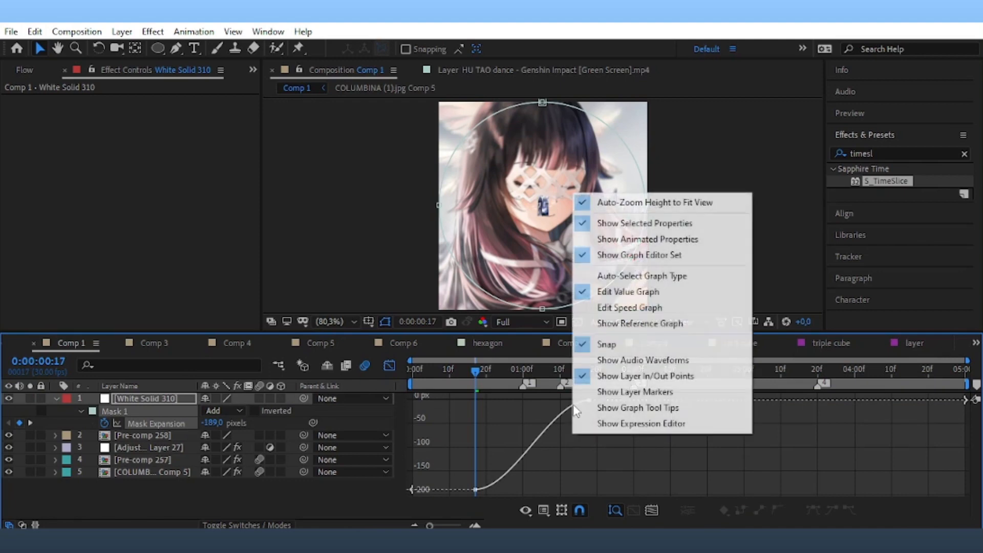
{"action": "left_click", "coordinate": [615, 308]}
{"action": "left_click_drag", "start_coordinate": [478, 488], "coordinate": [549, 489]}
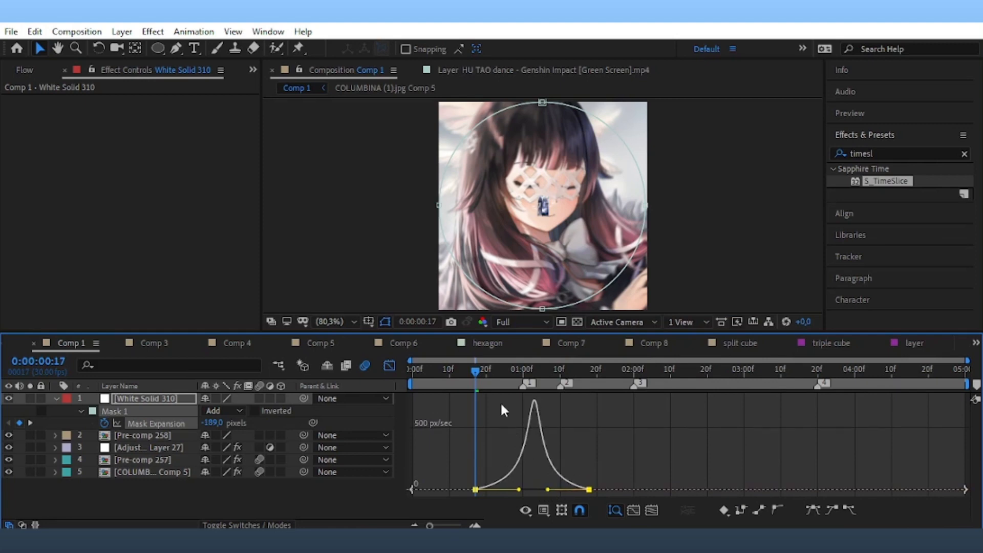
{"action": "left_click_drag", "start_coordinate": [475, 383], "coordinate": [434, 392]}
{"action": "key", "text": "space"}
{"action": "key", "text": "space"}
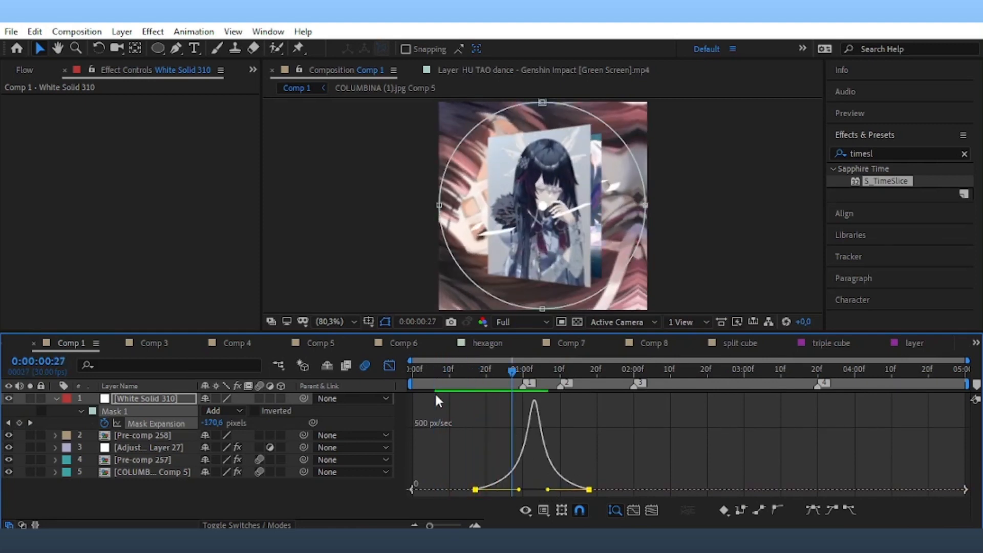
Move both Mask Expansion keyframes earlier and return to the start of the comp.
{"action": "left_click", "coordinate": [389, 365]}
{"action": "left_click_drag", "start_coordinate": [512, 373], "coordinate": [428, 394]}
{"action": "key", "text": "Home"}
{"action": "left_click_drag", "start_coordinate": [477, 423], "coordinate": [442, 426]}
{"action": "key", "text": "Home"}
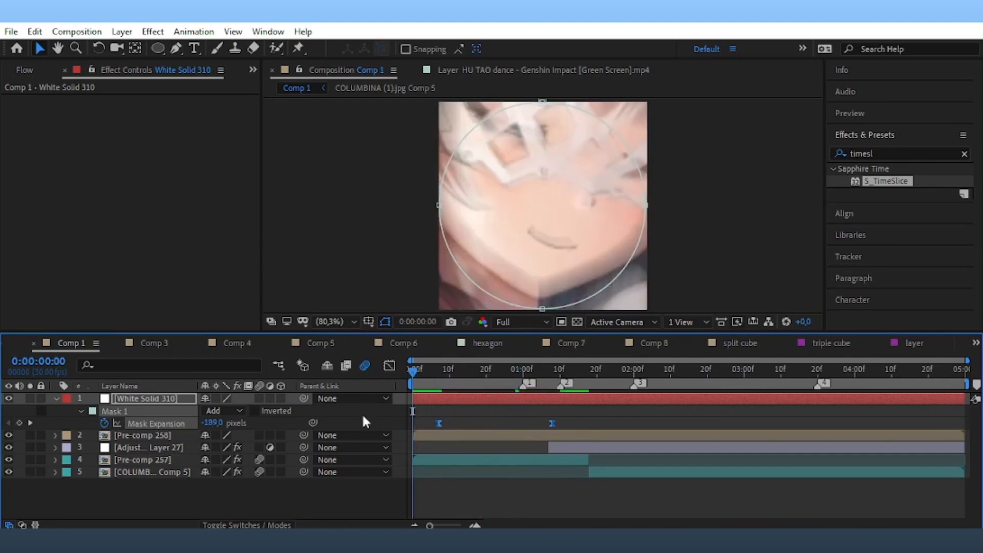
Raise the final Mask Expansion to 86 pixels to fill the frame, shift keyframes earlier, and save.
{"action": "key", "text": "space"}
{"action": "left_click_drag", "start_coordinate": [548, 370], "coordinate": [554, 384]}
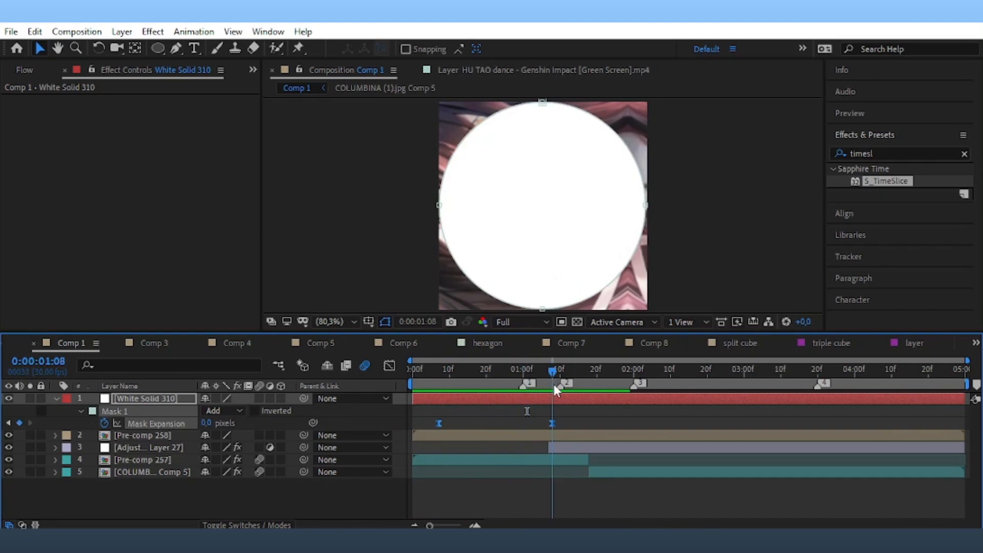
{"action": "left_click_drag", "start_coordinate": [206, 423], "coordinate": [272, 424]}
{"action": "left_click_drag", "start_coordinate": [553, 424], "coordinate": [431, 433]}
{"action": "key", "text": "ctrl+s"}
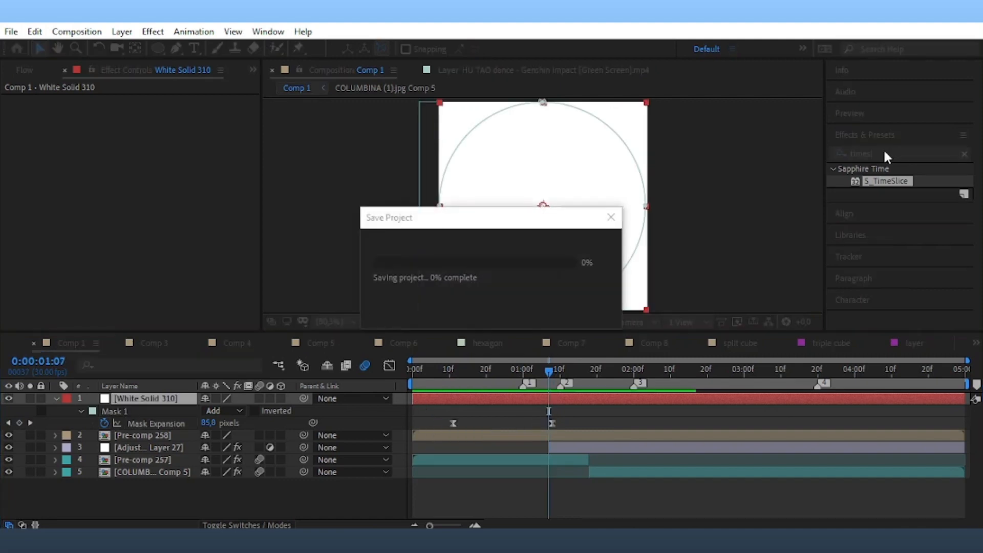
Search 'wipecir' in Effects & Presets and apply S_WipeCircle to White Solid 310.
{"action": "left_click", "coordinate": [879, 152]}
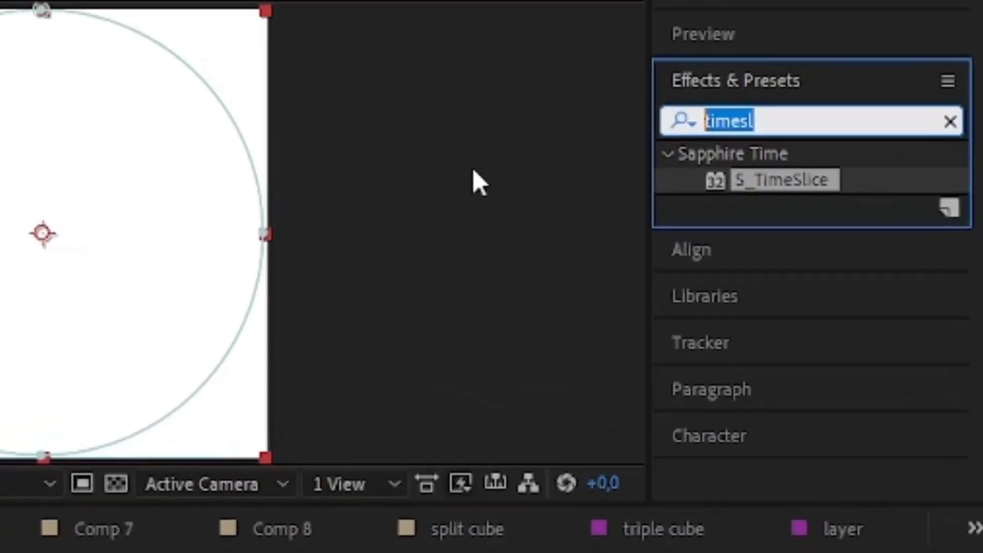
{"action": "type", "text": "wipecir"}
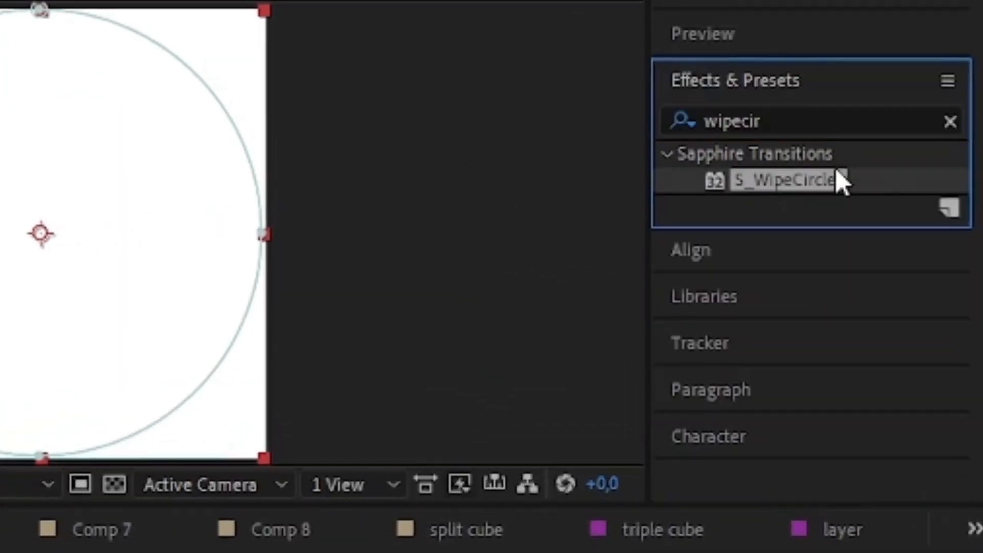
{"action": "double_click", "coordinate": [779, 179]}
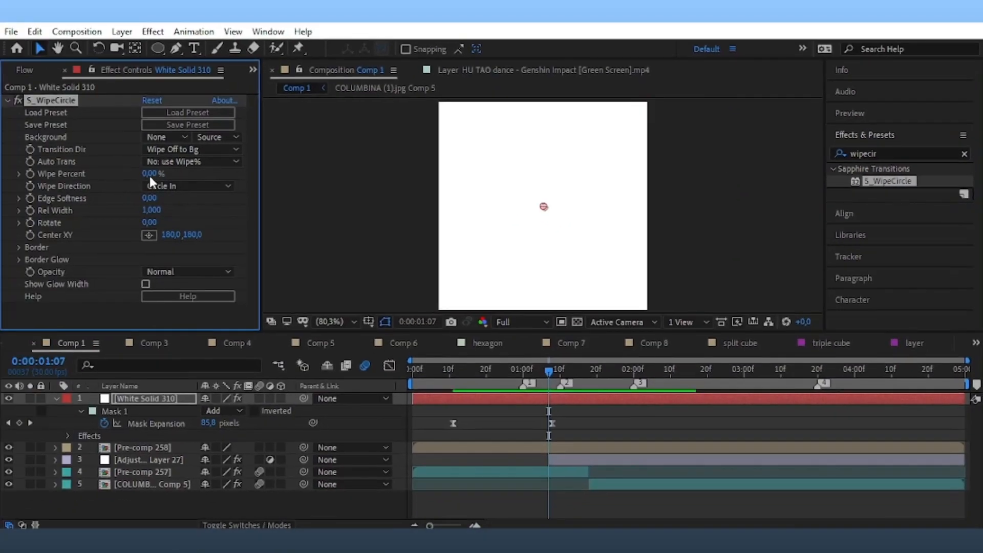
Keyframe the S_WipeCircle Wipe Percent from 0% to nearly 100%.
{"action": "left_click_drag", "start_coordinate": [149, 177], "coordinate": [39, 176]}
{"action": "left_click", "coordinate": [31, 174]}
{"action": "key", "text": "u"}
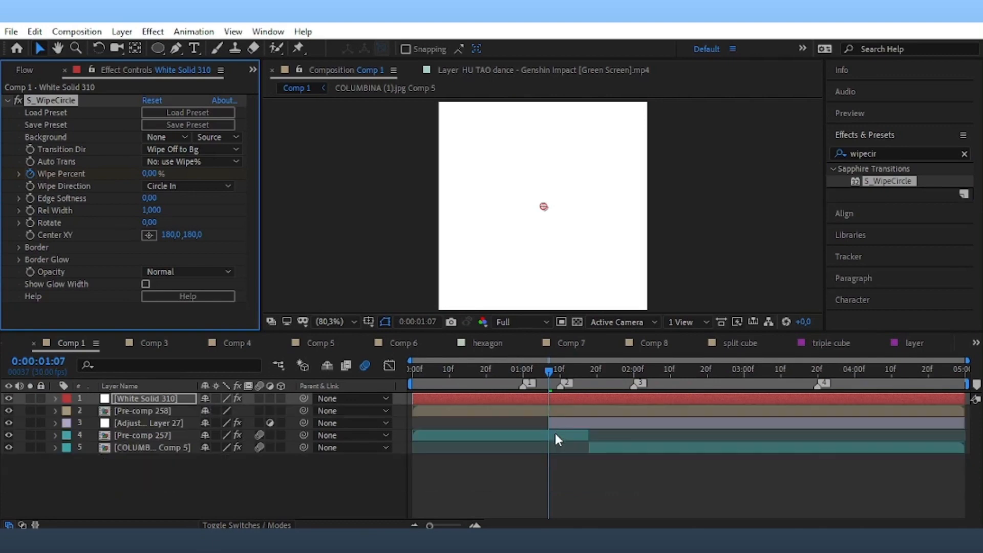
{"action": "key", "text": "u"}
{"action": "left_click_drag", "start_coordinate": [549, 446], "coordinate": [456, 449]}
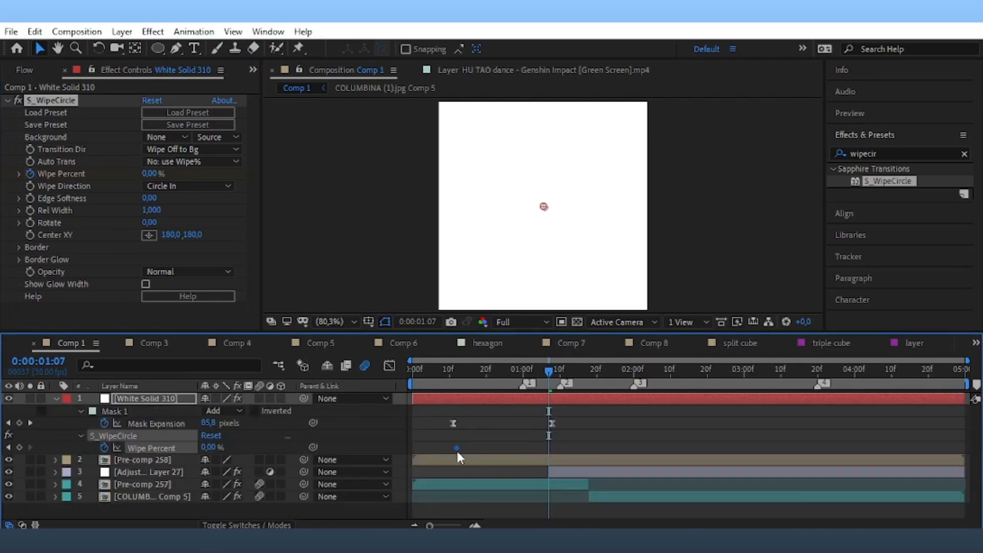
{"action": "left_click_drag", "start_coordinate": [148, 174], "coordinate": [427, 449]}
Easy Ease the Wipe Percent keyframes, sharpen the speed peak, shift them later, and preview.
{"action": "key", "text": "F9"}
{"action": "left_click", "coordinate": [389, 366]}
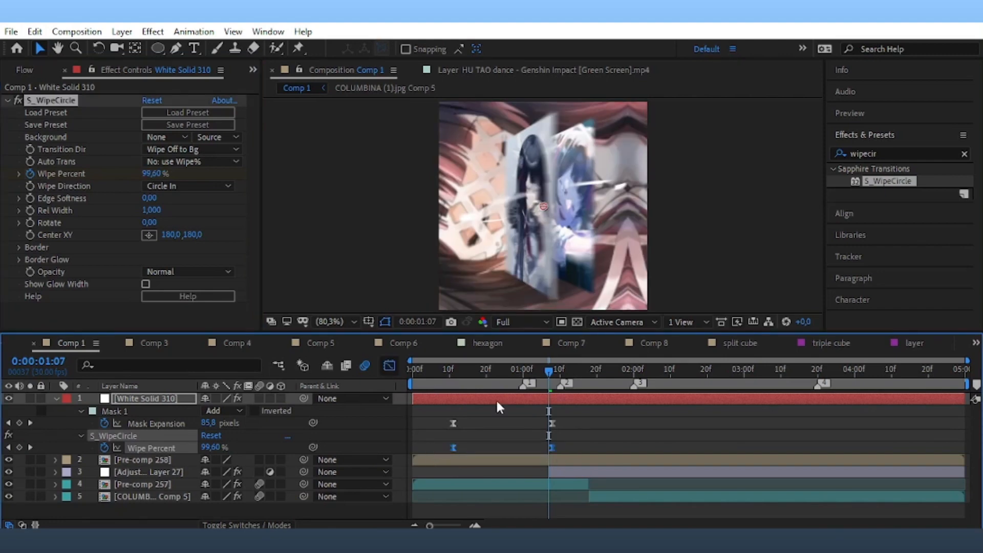
{"action": "left_click_drag", "start_coordinate": [469, 489], "coordinate": [516, 490]}
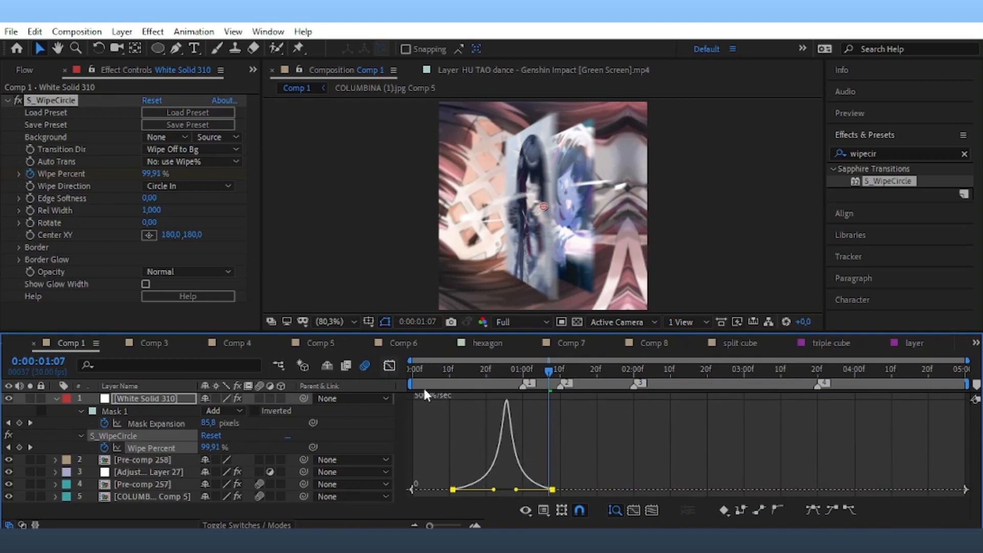
{"action": "key", "text": "shift+F3"}
{"action": "left_click_drag", "start_coordinate": [452, 447], "coordinate": [529, 469]}
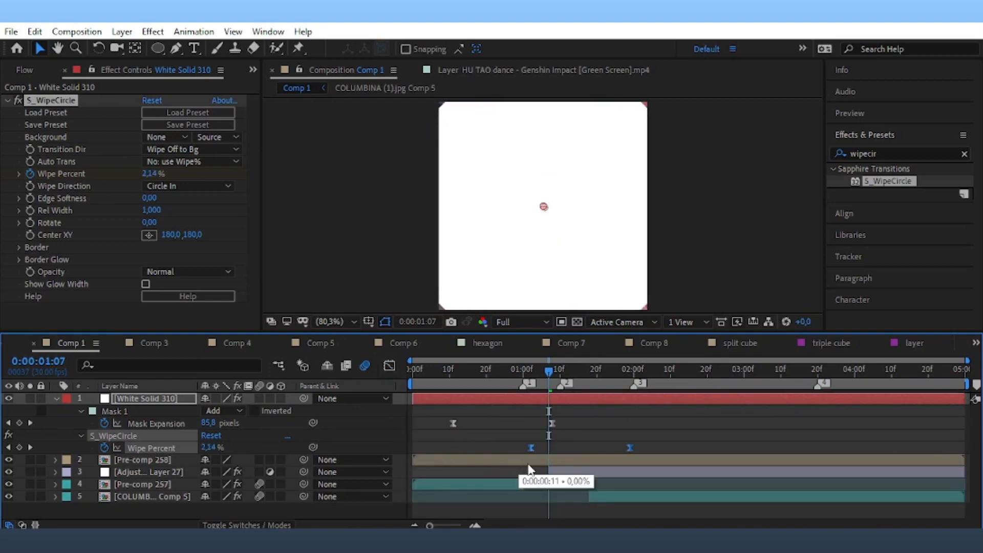
{"action": "key", "text": "space"}
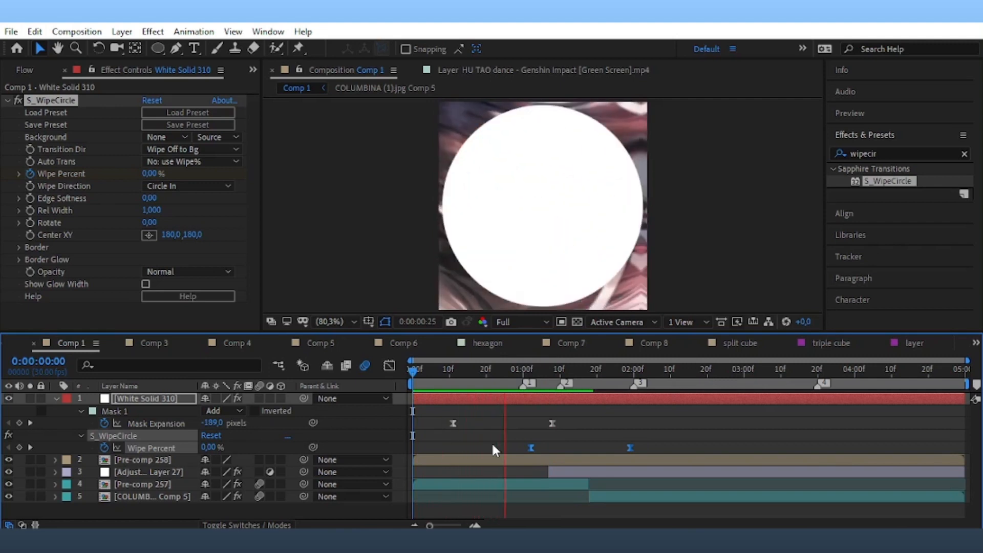
{"action": "key", "text": "space"}
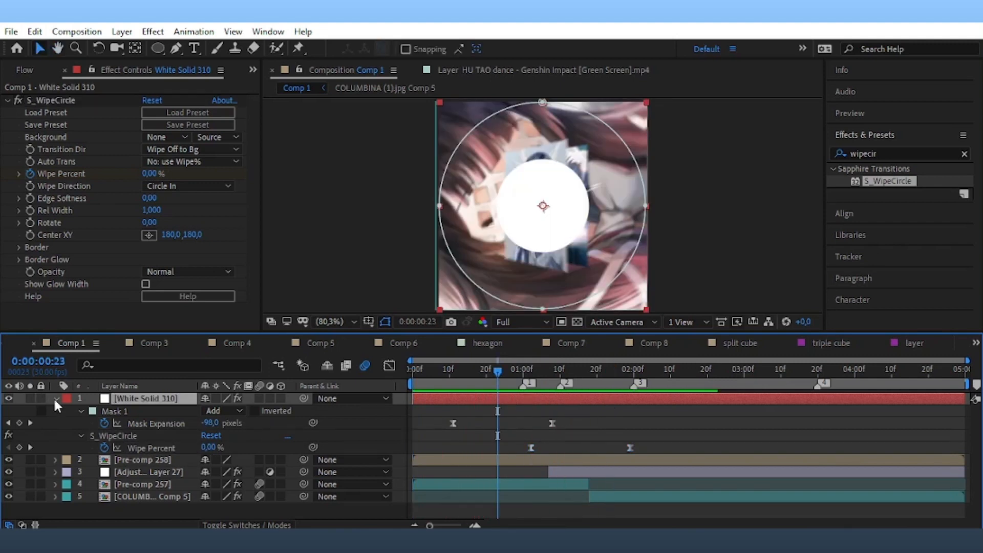
Cancel a Pre-compose of the white solid and save the project.
{"action": "left_click", "coordinate": [55, 399]}
{"action": "right_click", "coordinate": [470, 400]}
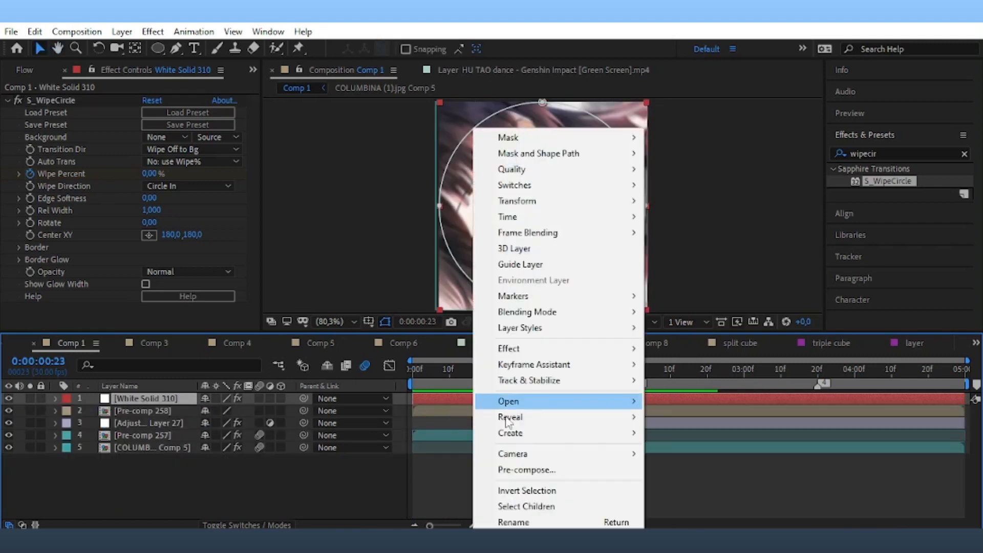
{"action": "left_click", "coordinate": [547, 476]}
{"action": "left_click", "coordinate": [605, 353]}
{"action": "key", "text": "ctrl+s"}
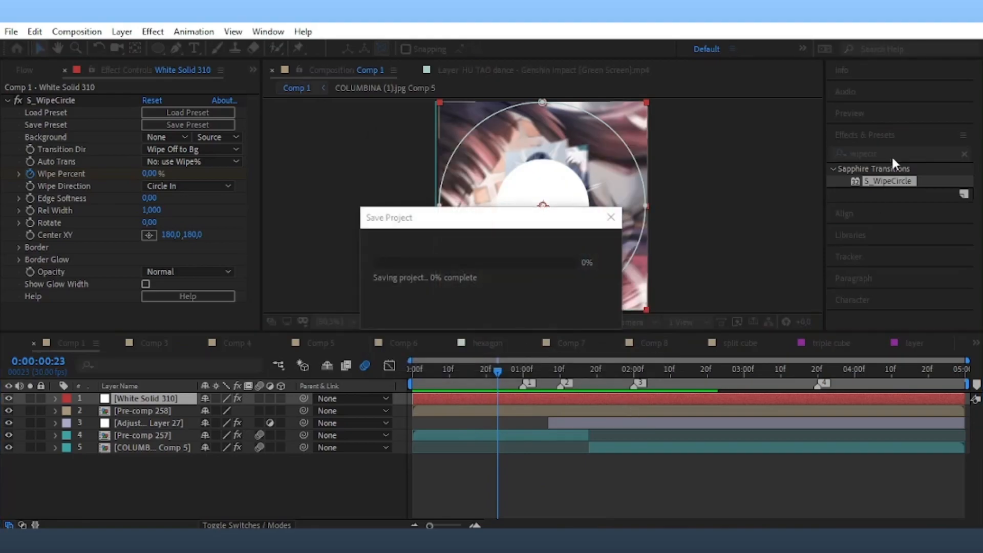
{"action": "left_click", "coordinate": [891, 155]}
Apply Fill Alpha to the white solid and set its fill colour to light pink.
{"action": "type", "text": "fill"}
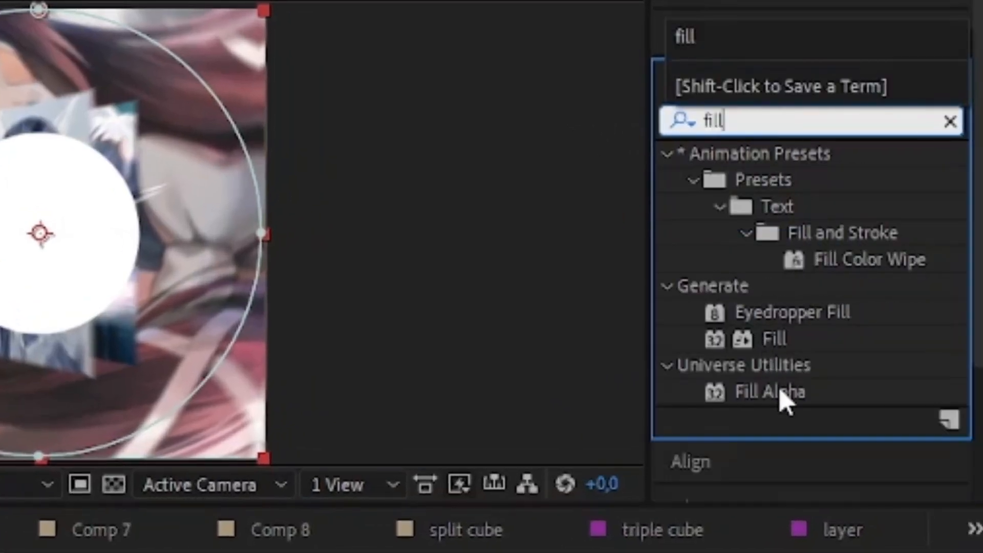
{"action": "double_click", "coordinate": [781, 396]}
{"action": "left_click", "coordinate": [149, 298]}
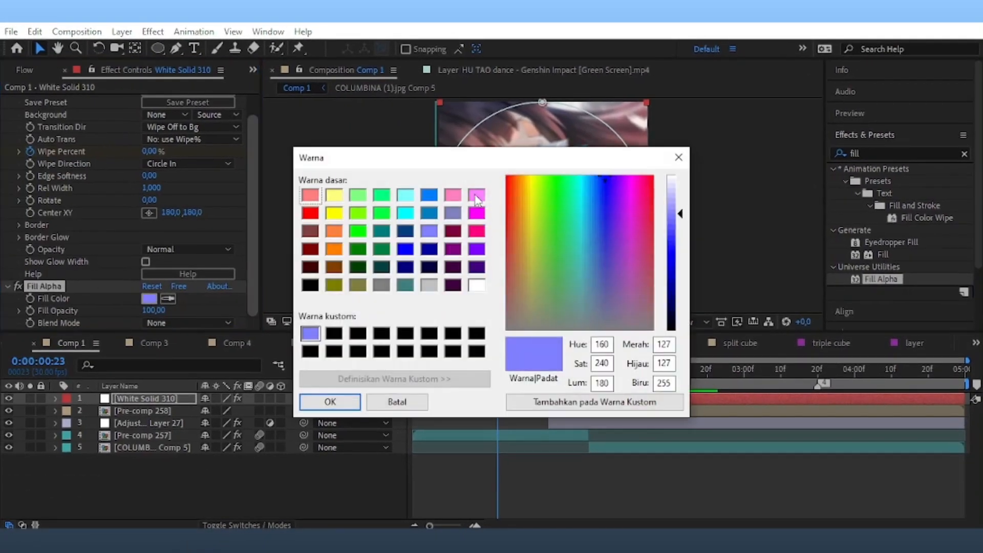
{"action": "left_click", "coordinate": [475, 195]}
{"action": "left_click_drag", "start_coordinate": [680, 214], "coordinate": [673, 202]}
{"action": "left_click", "coordinate": [453, 196]}
{"action": "left_click", "coordinate": [330, 404]}
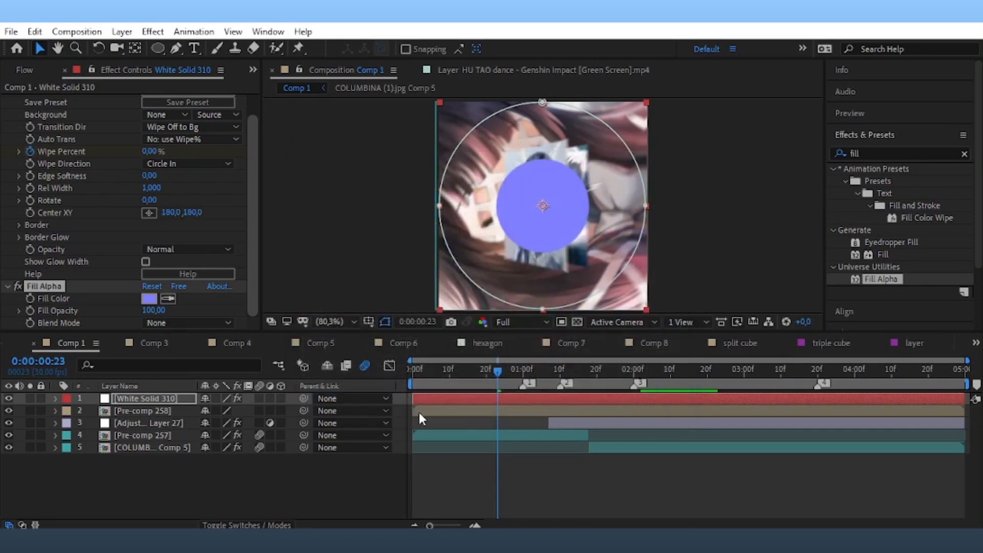
Duplicate the pink circle, start the copy a few frames later, and fill it light blue.
{"action": "left_click", "coordinate": [438, 397]}
{"action": "key", "text": "ctrl+d"}
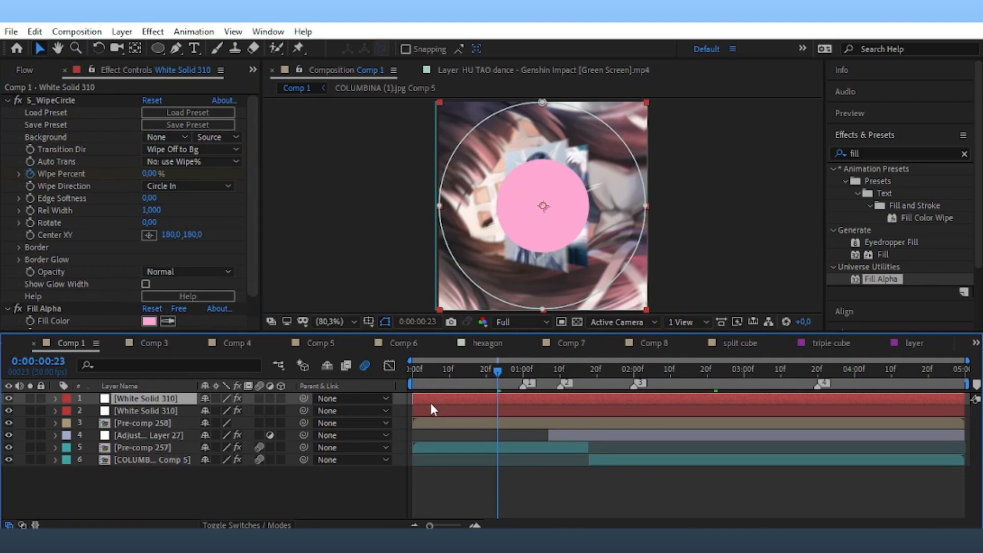
{"action": "left_click_drag", "start_coordinate": [429, 398], "coordinate": [433, 402]}
{"action": "left_click", "coordinate": [149, 321]}
{"action": "left_click", "coordinate": [477, 285]}
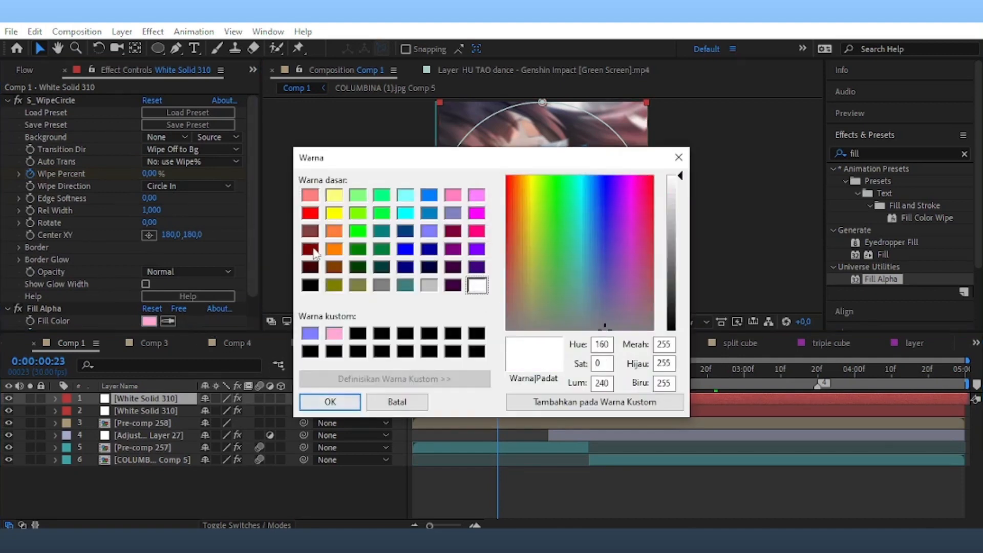
{"action": "left_click", "coordinate": [429, 195]}
{"action": "left_click", "coordinate": [671, 204]}
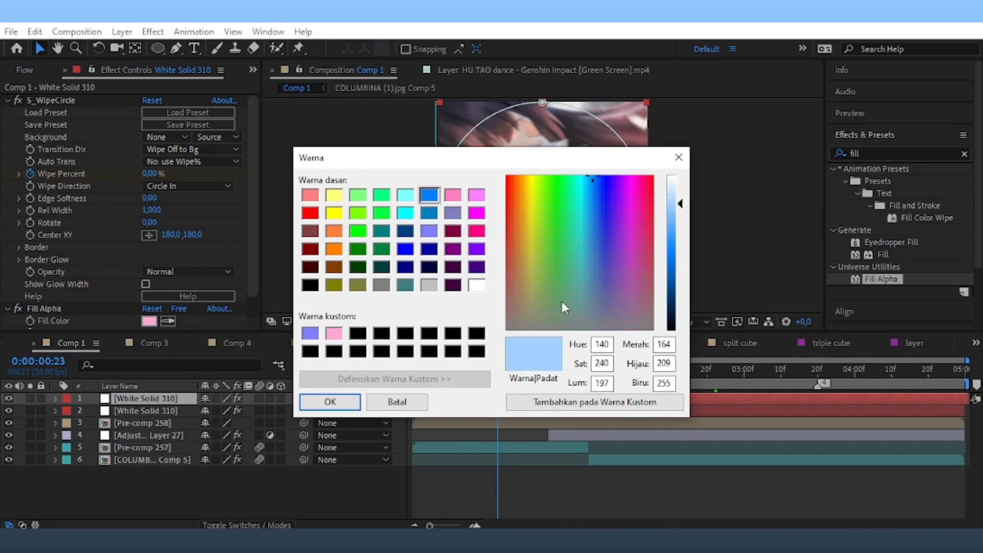
{"action": "left_click", "coordinate": [358, 402]}
Duplicate the light blue circle and give the third copy a white fill.
{"action": "key", "text": "ctrl+d"}
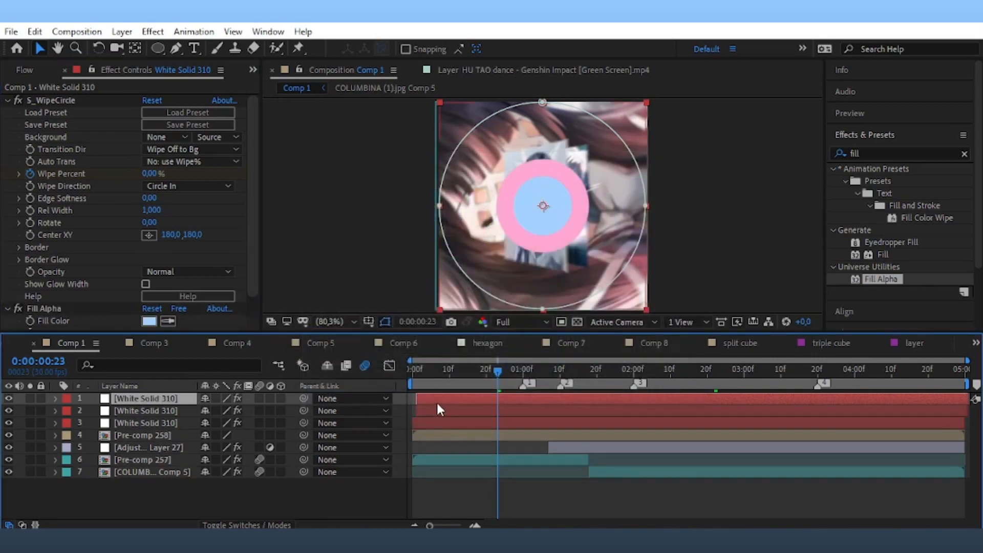
{"action": "left_click", "coordinate": [149, 321]}
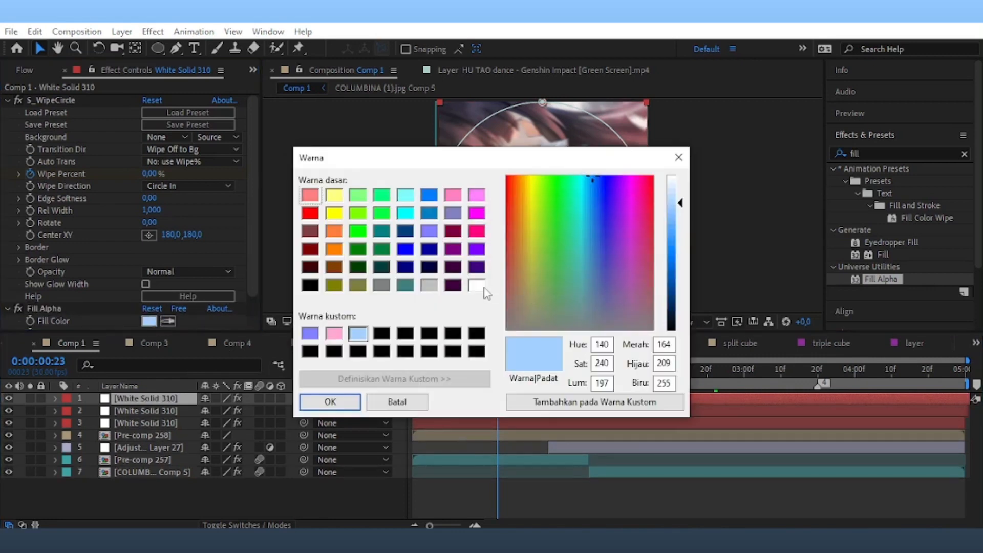
{"action": "left_click", "coordinate": [329, 401]}
{"action": "left_click", "coordinate": [870, 153]}
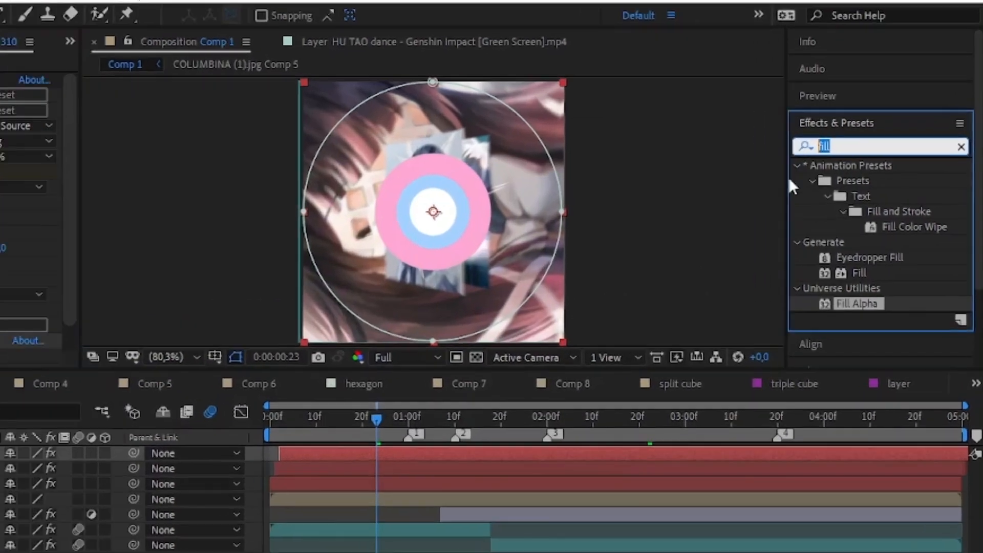
Apply S_WipeStripes to the top white solid with Frequency 75 and a higher Wipe Percent.
{"action": "type", "text": "stripes"}
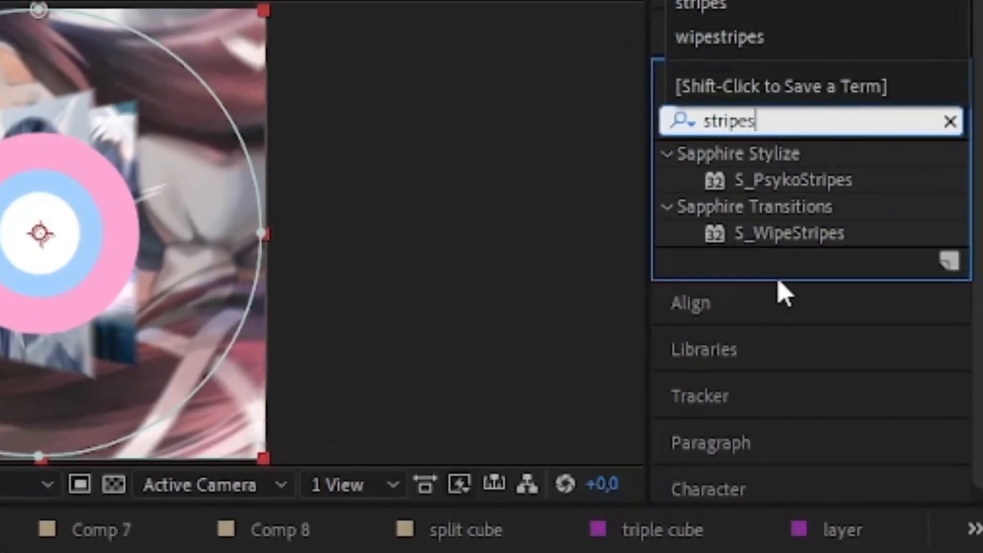
{"action": "double_click", "coordinate": [792, 234]}
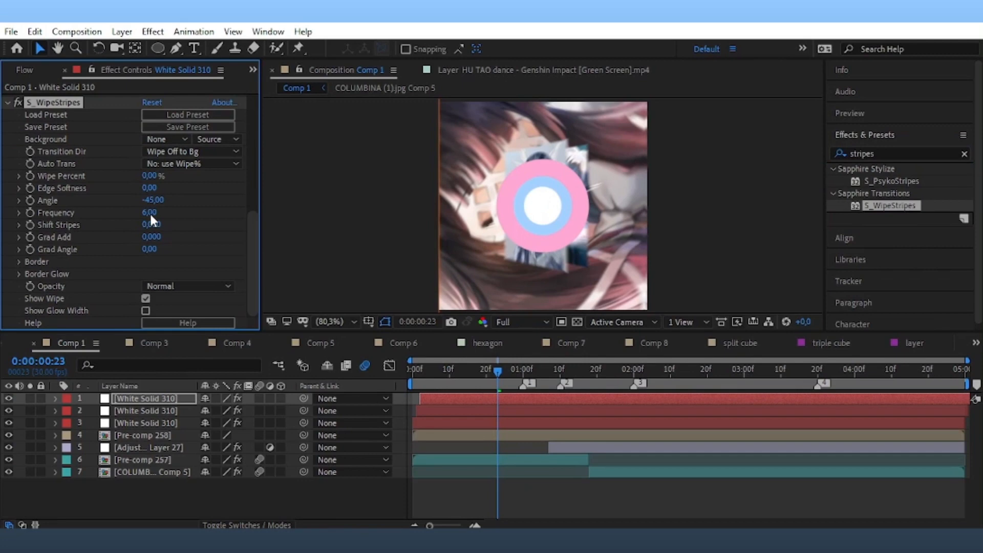
{"action": "left_click", "coordinate": [150, 212]}
{"action": "type", "text": "75"}
{"action": "left_click_drag", "start_coordinate": [147, 176], "coordinate": [197, 168]}
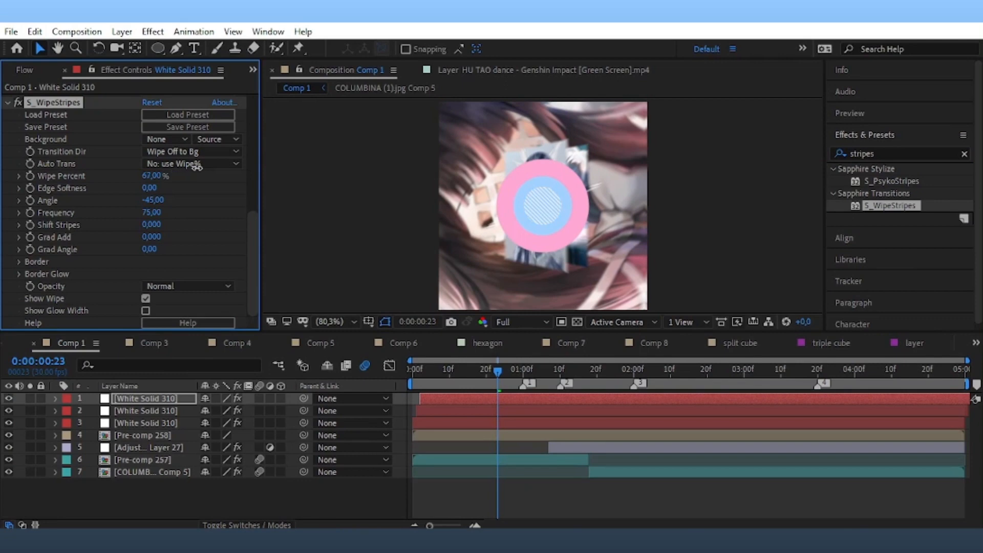
Duplicate the top white solid and remove S_WipeStripes and Fill Alpha from the copy.
{"action": "key", "text": "ctrl+v"}
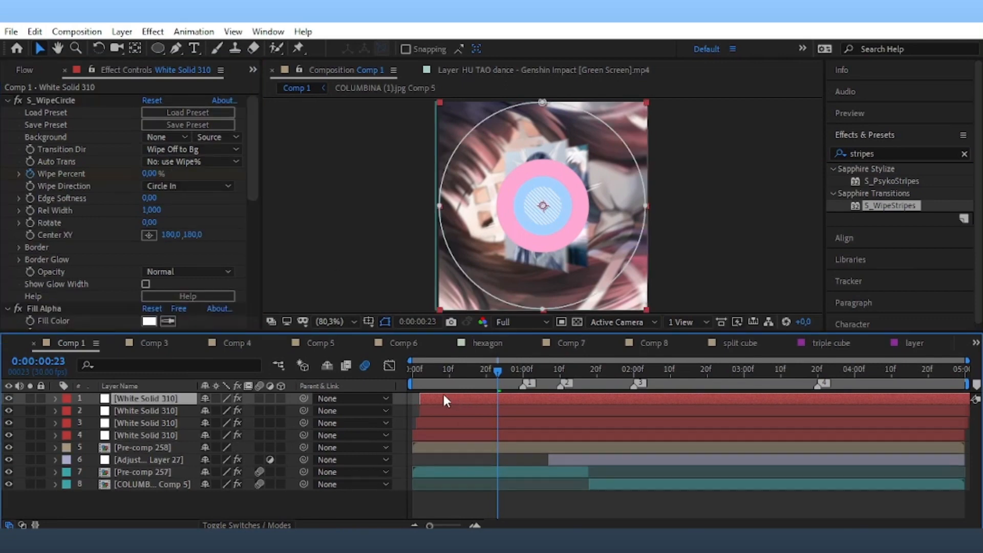
{"action": "scroll", "coordinate": [82, 284], "scroll_direction": "down", "scroll_amount": 3}
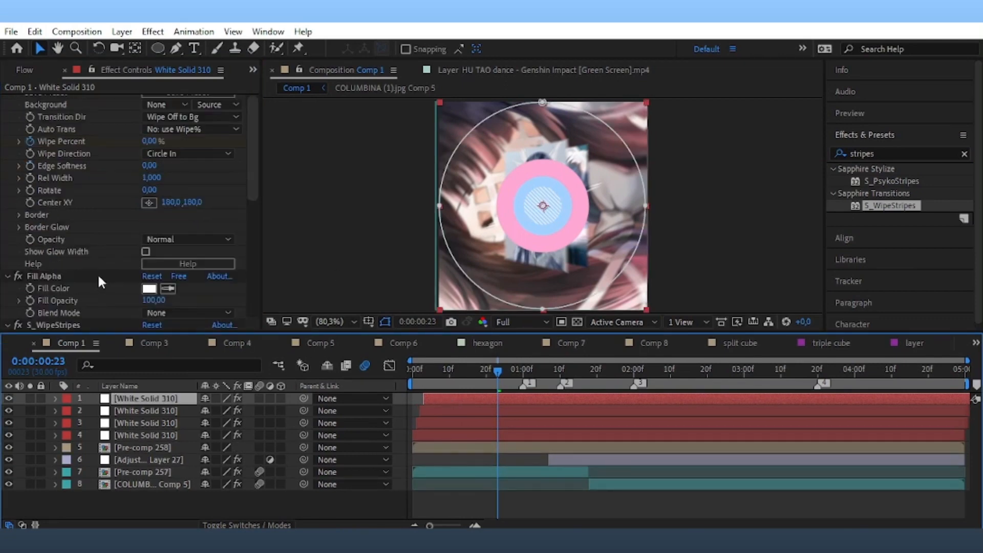
{"action": "left_click", "coordinate": [69, 258]}
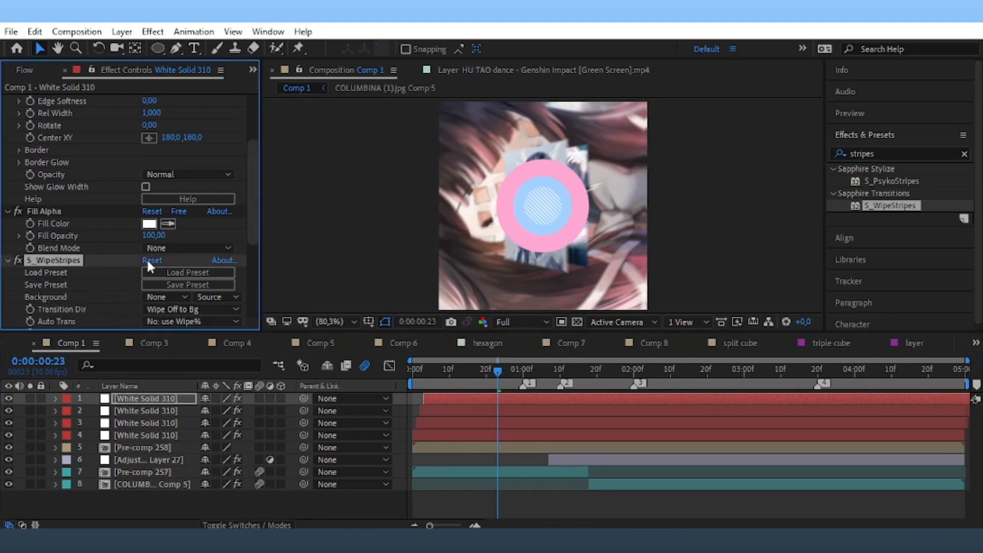
{"action": "key", "text": "Delete"}
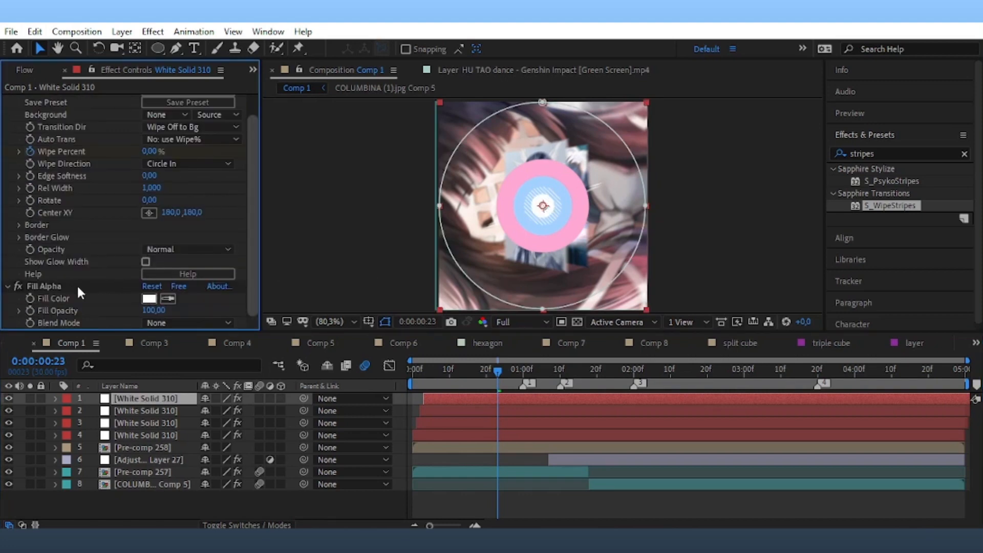
{"action": "left_click", "coordinate": [60, 285]}
{"action": "key", "text": "Delete"}
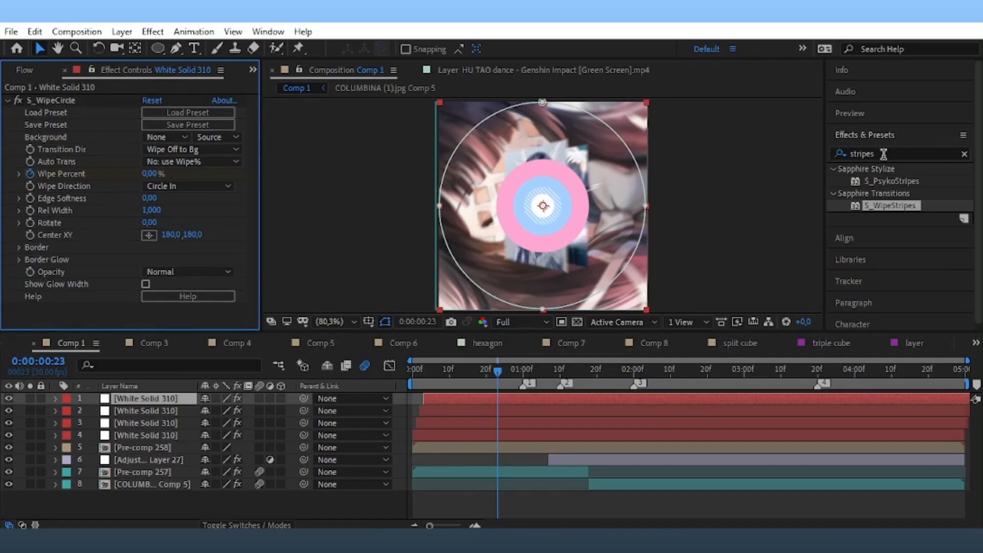
Apply Gradient Ramp to the top solid, running from cyan to pale yellow.
{"action": "left_click", "coordinate": [884, 153]}
{"action": "type", "text": "gradi"}
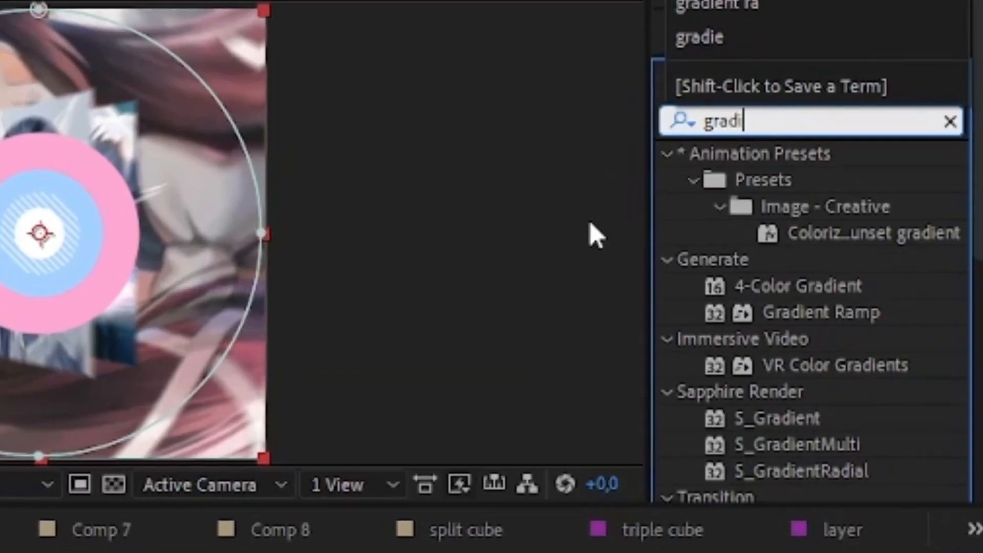
{"action": "type", "text": "ent r"}
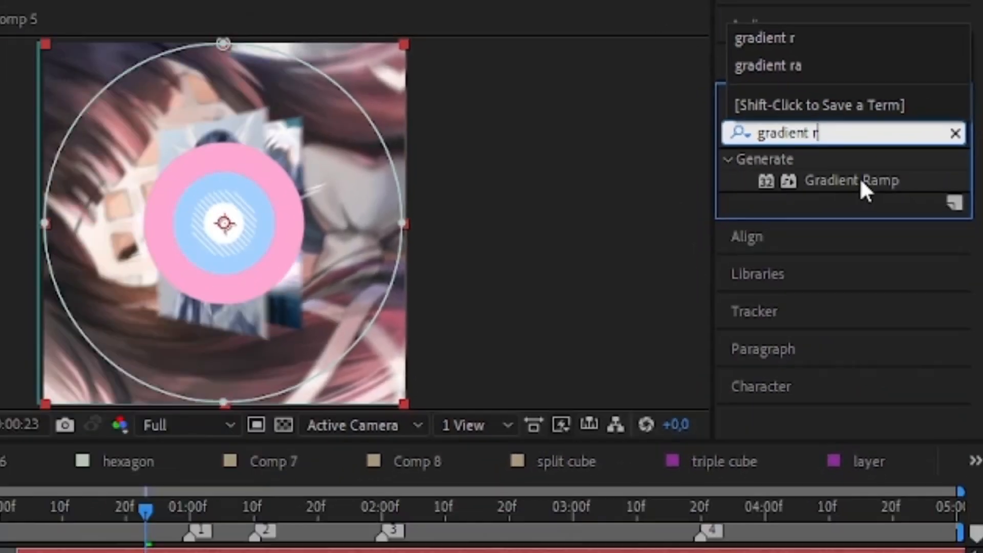
{"action": "double_click", "coordinate": [819, 181]}
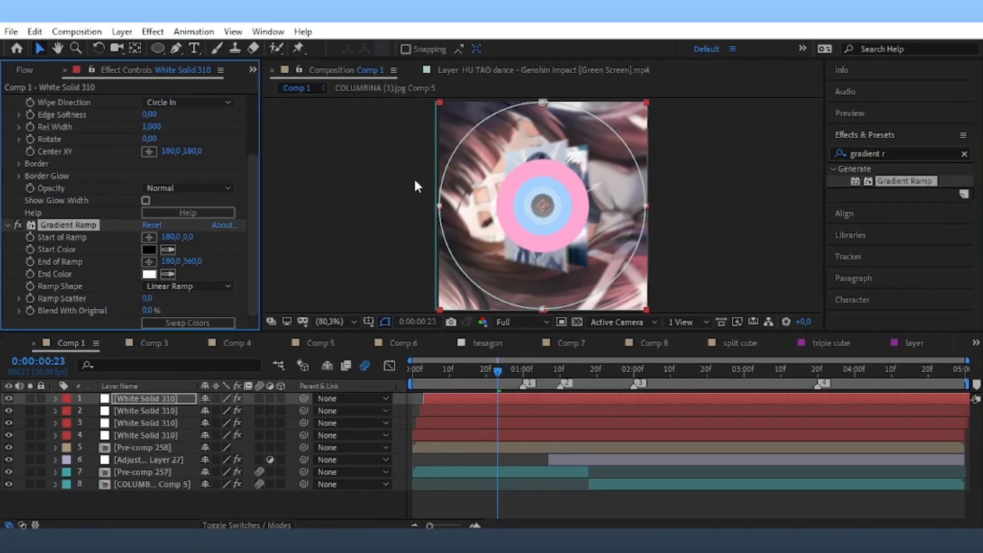
{"action": "left_click", "coordinate": [149, 249]}
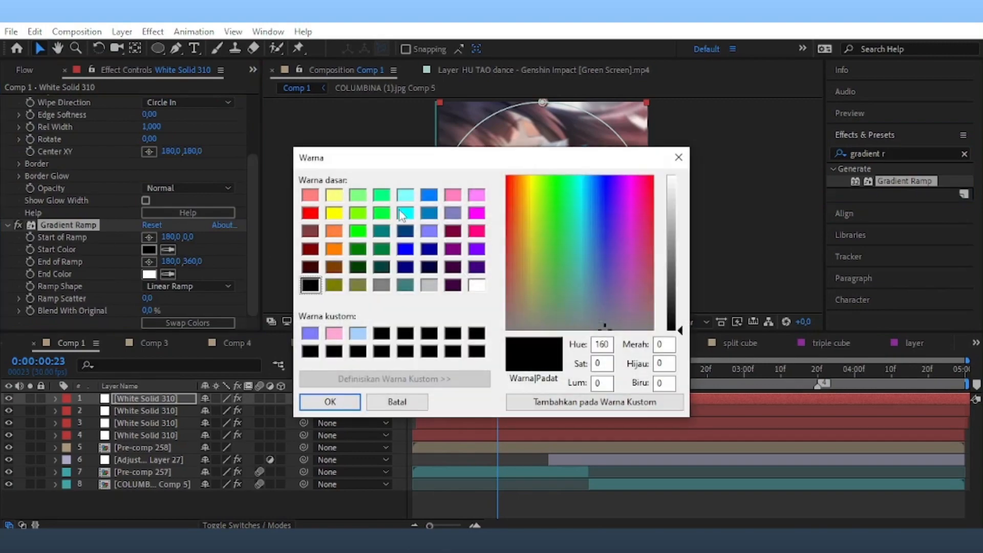
{"action": "left_click", "coordinate": [403, 215]}
{"action": "left_click", "coordinate": [329, 402]}
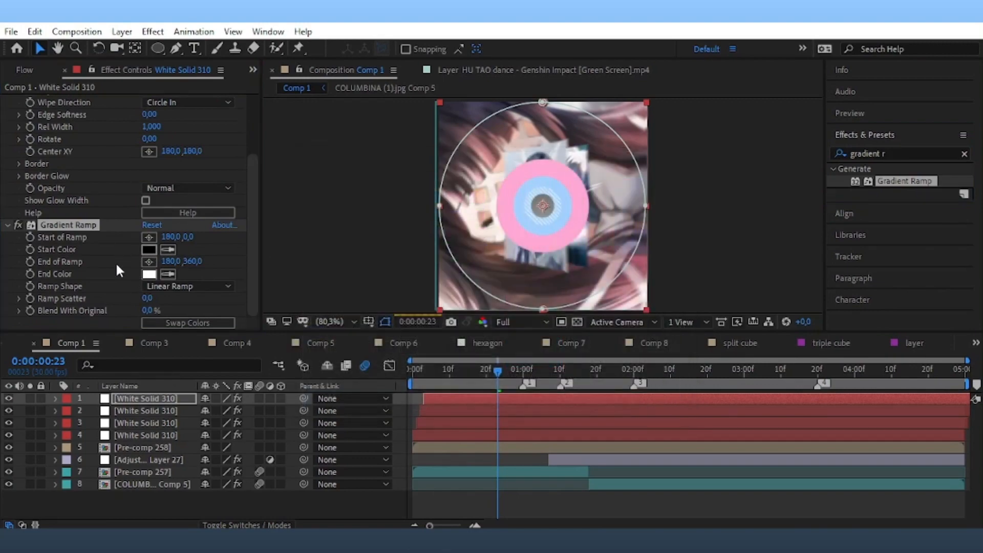
{"action": "left_click", "coordinate": [149, 274]}
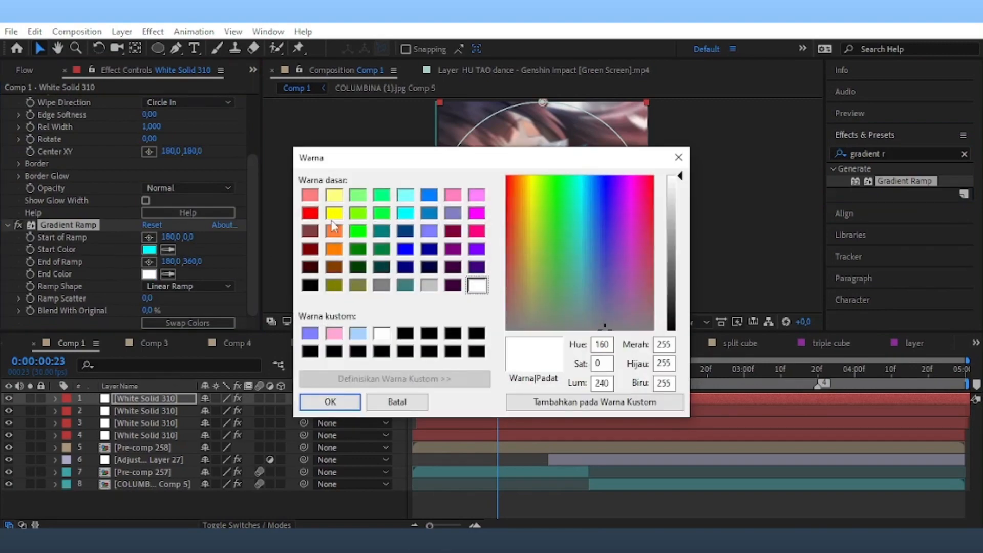
{"action": "left_click", "coordinate": [334, 194]}
{"action": "left_click", "coordinate": [330, 401]}
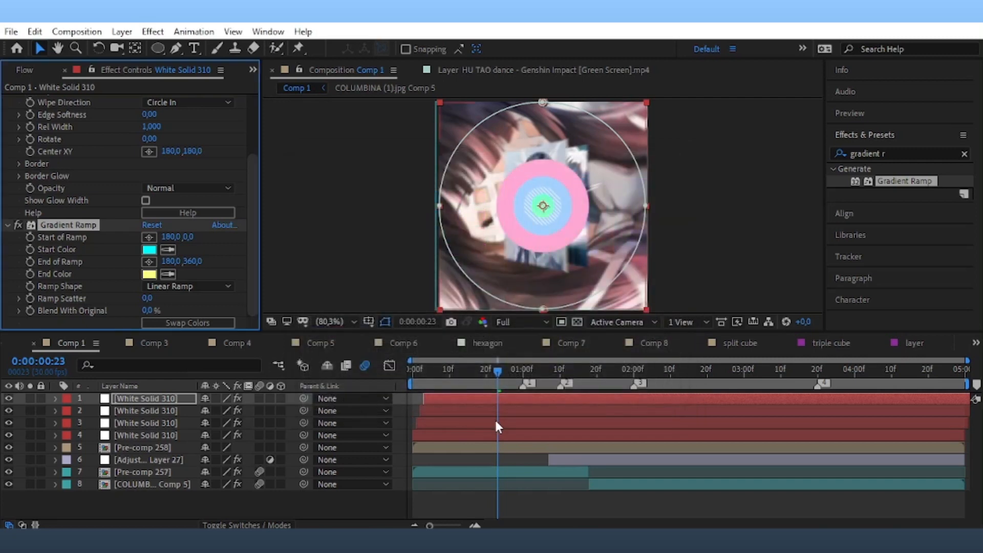
Preview the wipe, then duplicate the third white solid layer.
{"action": "mouse_move", "coordinate": [505, 375]}
{"action": "left_mouse_down"}
{"action": "mouse_move", "coordinate": [558, 380]}
{"action": "mouse_move", "coordinate": [498, 392]}
{"action": "left_mouse_up"}
{"action": "left_click", "coordinate": [418, 423]}
{"action": "key", "text": "ctrl+d"}
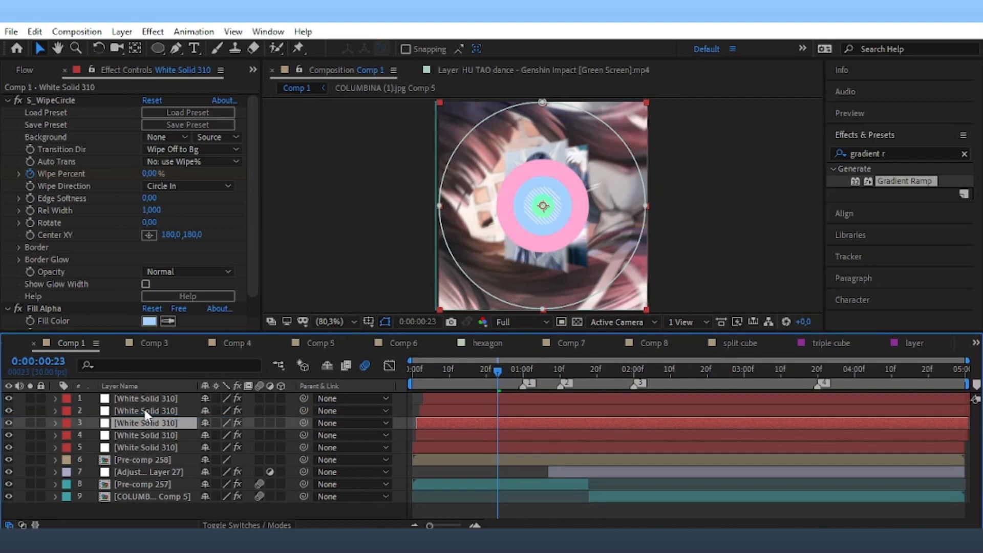
Delay layer 2 by one frame and set its Fill Alpha colour to light peach (R255 G190 B159).
{"action": "left_click", "coordinate": [453, 411]}
{"action": "mouse_move", "coordinate": [456, 413]}
{"action": "left_mouse_down"}
{"action": "mouse_move", "coordinate": [463, 401]}
{"action": "mouse_move", "coordinate": [438, 405]}
{"action": "left_mouse_up"}
{"action": "left_click", "coordinate": [437, 411]}
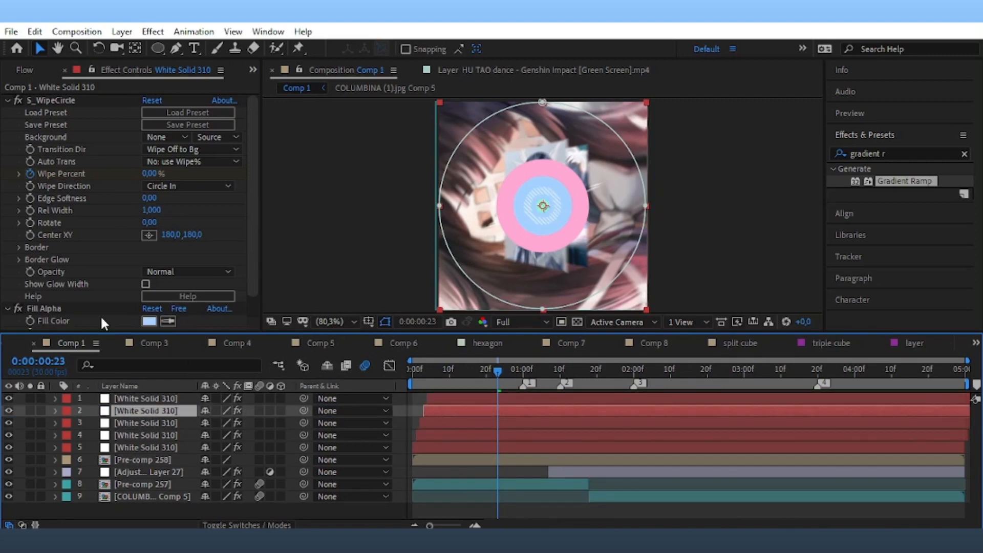
{"action": "left_click", "coordinate": [148, 321]}
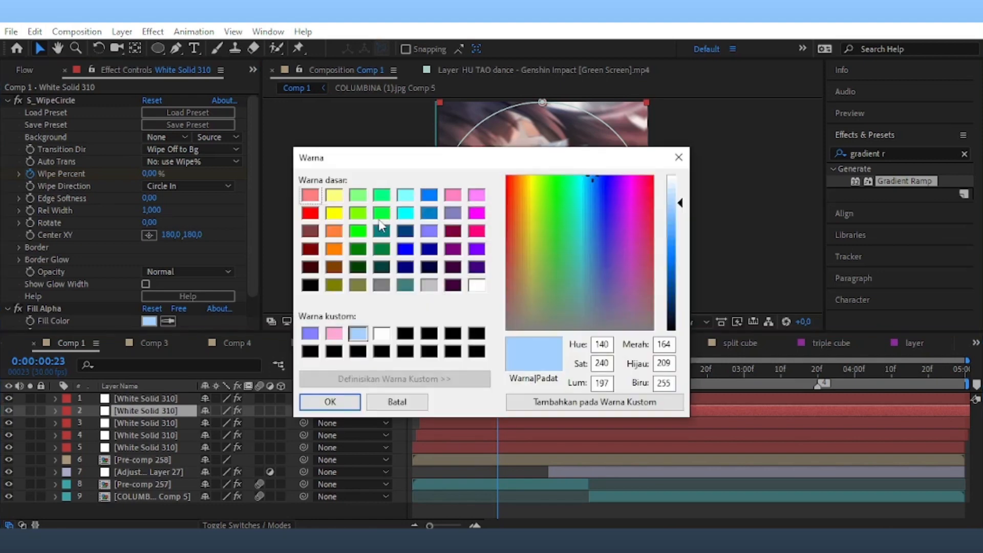
{"action": "left_click", "coordinate": [379, 219]}
{"action": "left_click", "coordinate": [343, 231]}
{"action": "left_click", "coordinate": [665, 206]}
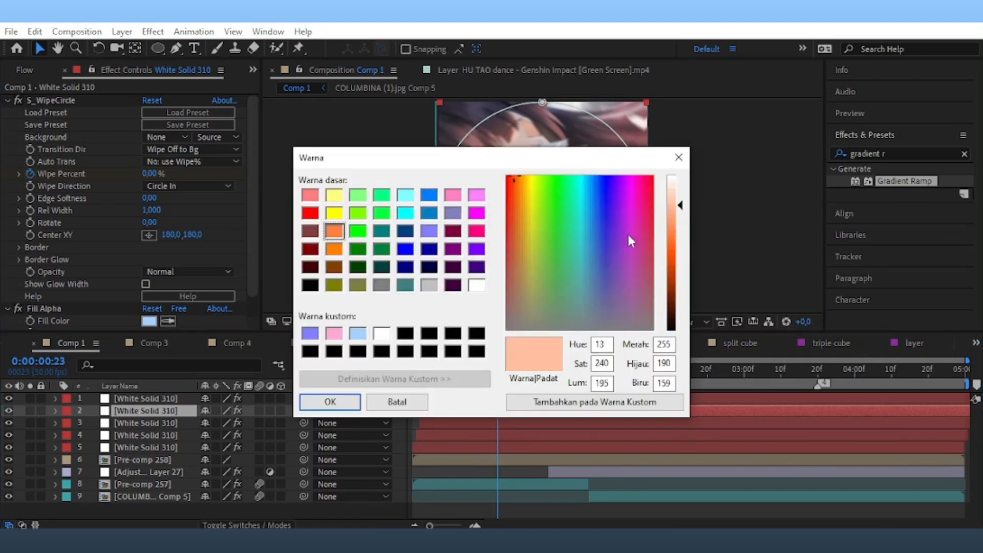
{"action": "left_click", "coordinate": [352, 399]}
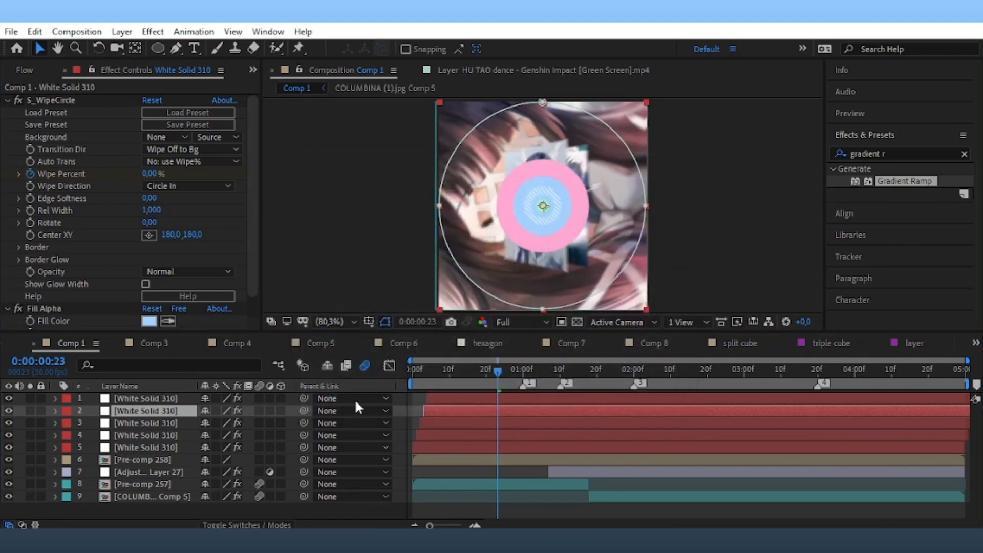
{"action": "left_click", "coordinate": [679, 280]}
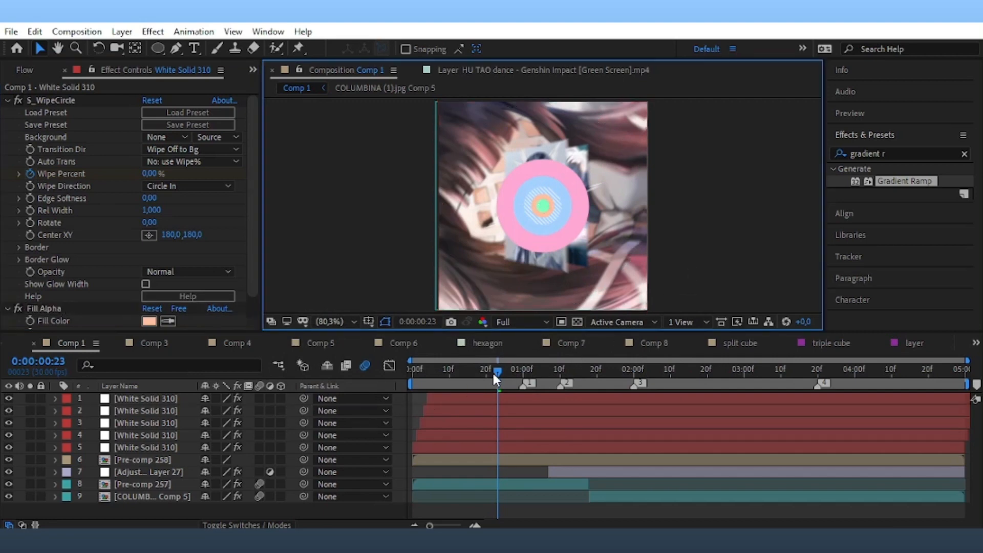
{"action": "left_click_drag", "start_coordinate": [493, 370], "coordinate": [530, 397]}
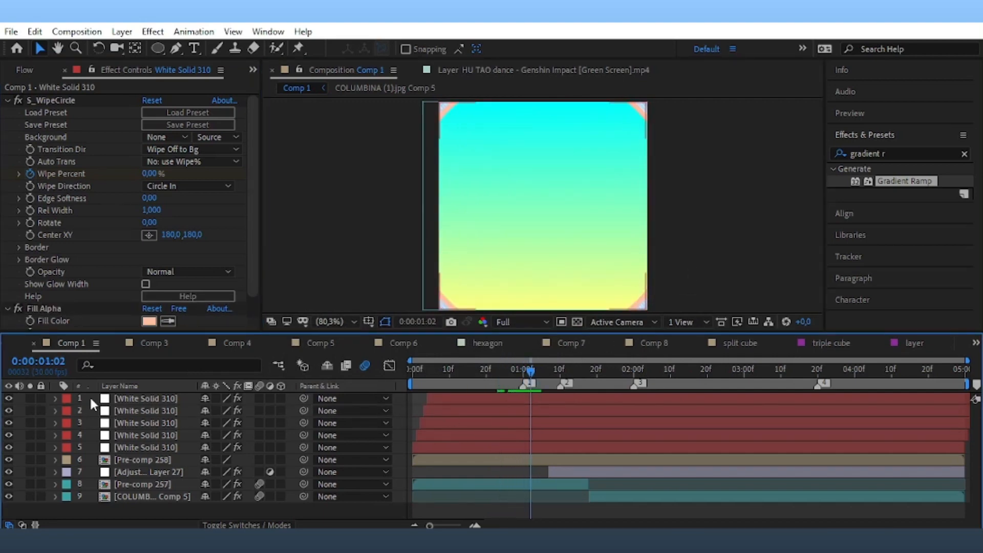
Pre-compose the five White Solid 310 layers into Pre-comp 259 and return to frame 27.
{"action": "left_click_drag", "start_coordinate": [89, 395], "coordinate": [107, 444]}
{"action": "right_click", "coordinate": [612, 397]}
{"action": "left_click", "coordinate": [663, 470]}
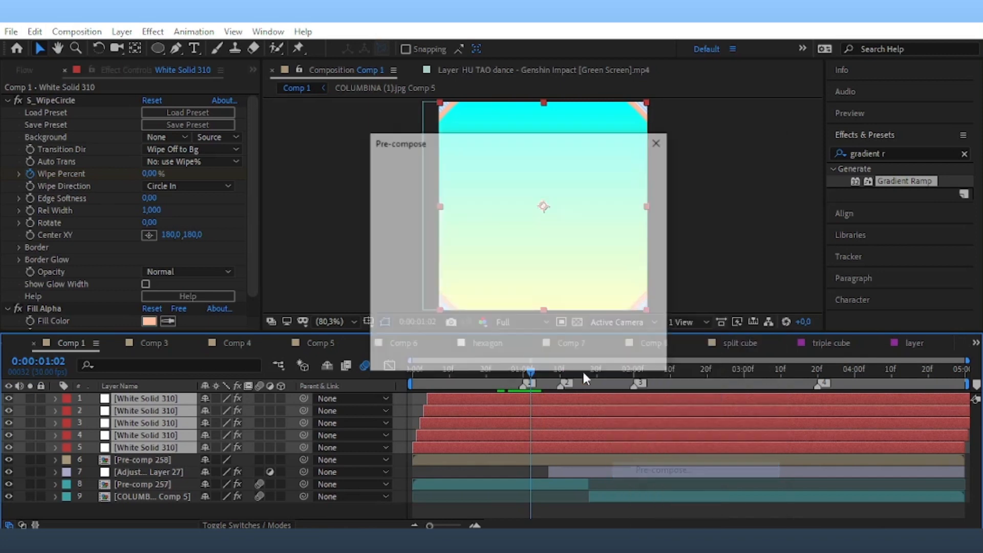
{"action": "left_click", "coordinate": [626, 354]}
{"action": "right_click", "coordinate": [525, 422]}
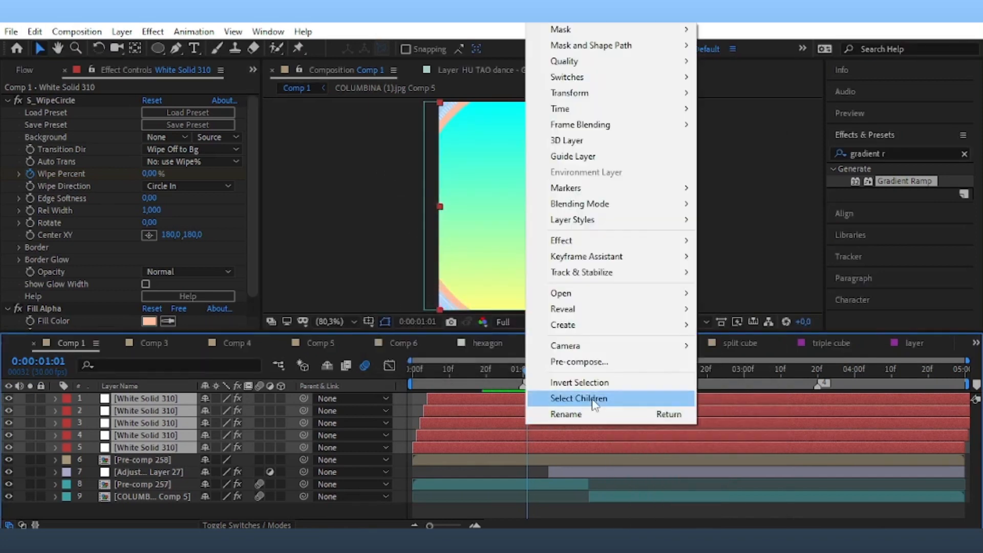
{"action": "left_click", "coordinate": [550, 361]}
{"action": "left_click", "coordinate": [549, 357]}
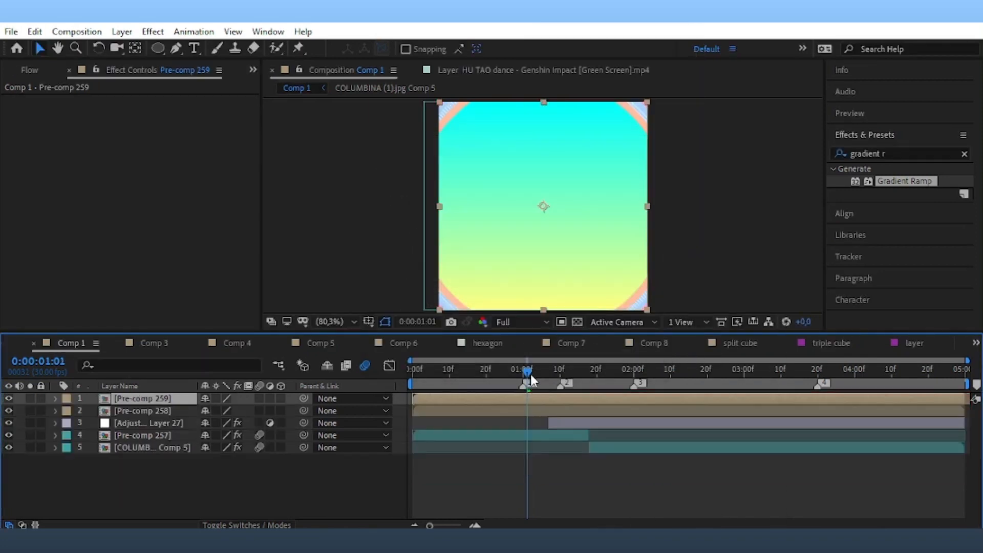
{"action": "left_click_drag", "start_coordinate": [527, 370], "coordinate": [512, 369]}
{"action": "left_click", "coordinate": [897, 149]}
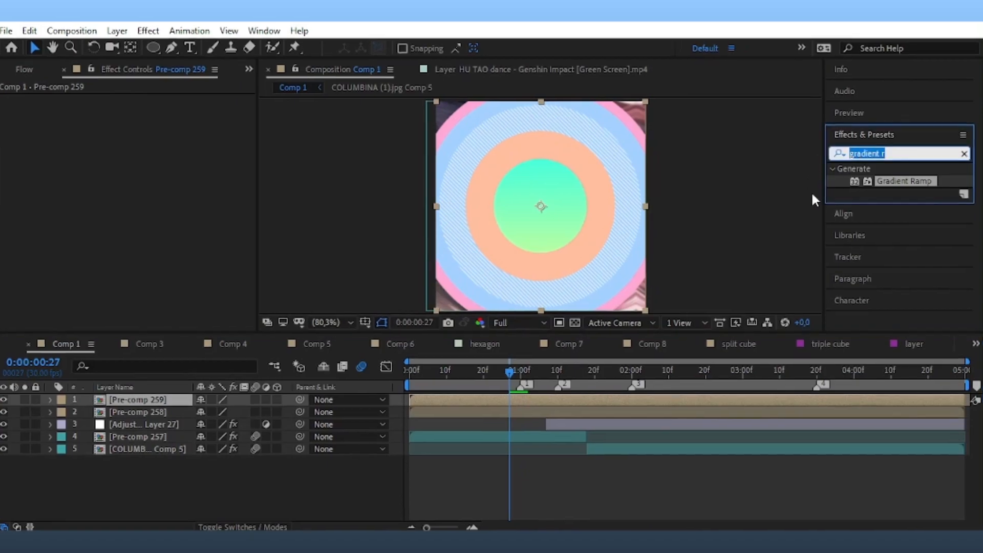
Apply Turbulent Displace to Pre-comp 259 and enable motion blur on its five solids.
{"action": "type", "text": "turb"}
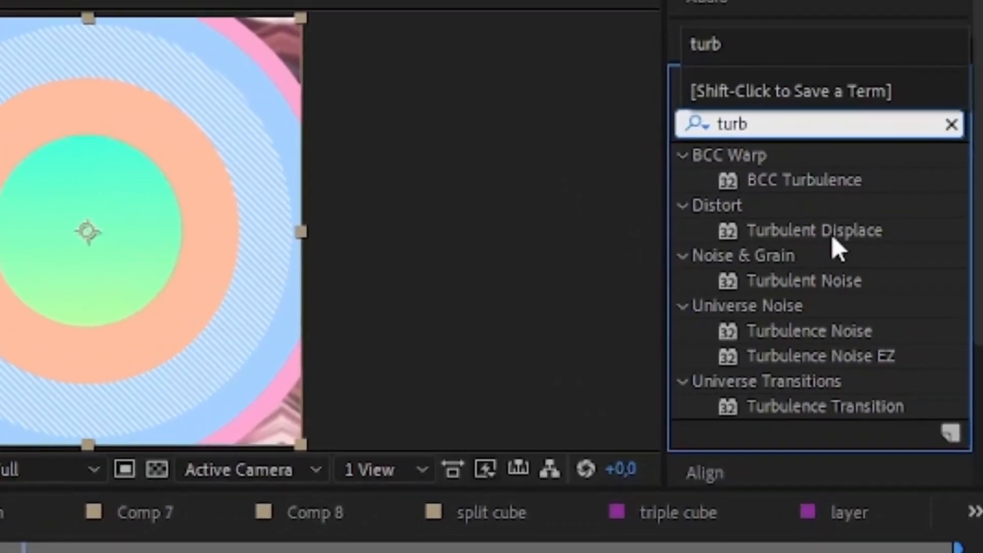
{"action": "double_click", "coordinate": [767, 231]}
{"action": "double_click", "coordinate": [541, 397]}
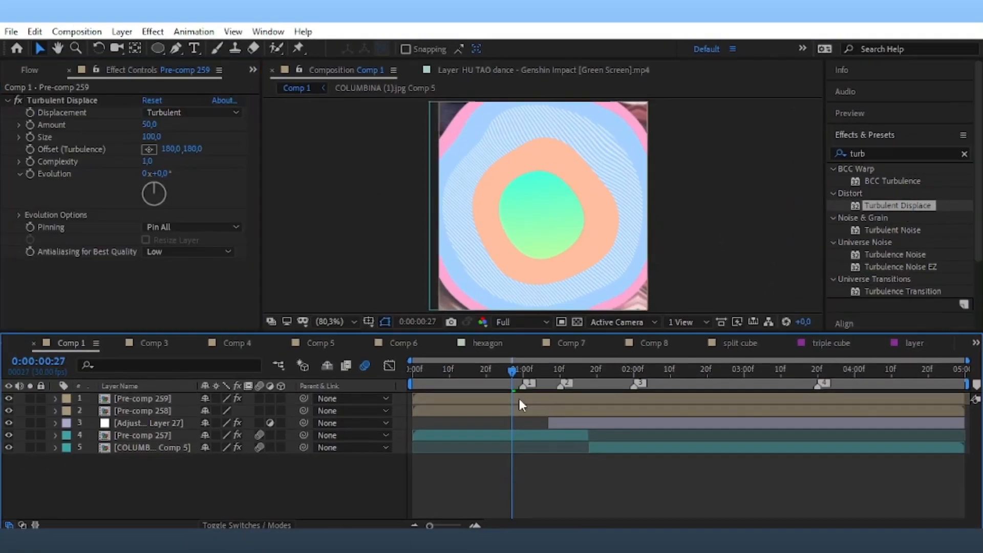
{"action": "left_click_drag", "start_coordinate": [259, 399], "coordinate": [260, 447]}
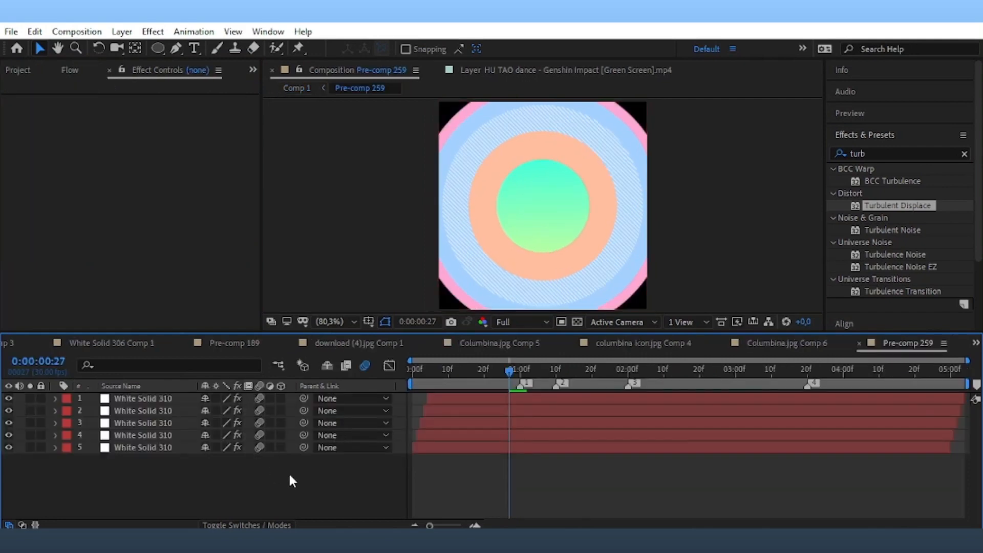
Back in Comp 1, move Pre-comp 258 above Pre-comp 259.
{"action": "left_click", "coordinate": [974, 342]}
{"action": "scroll", "coordinate": [870, 77], "scroll_direction": "up", "scroll_amount": 15}
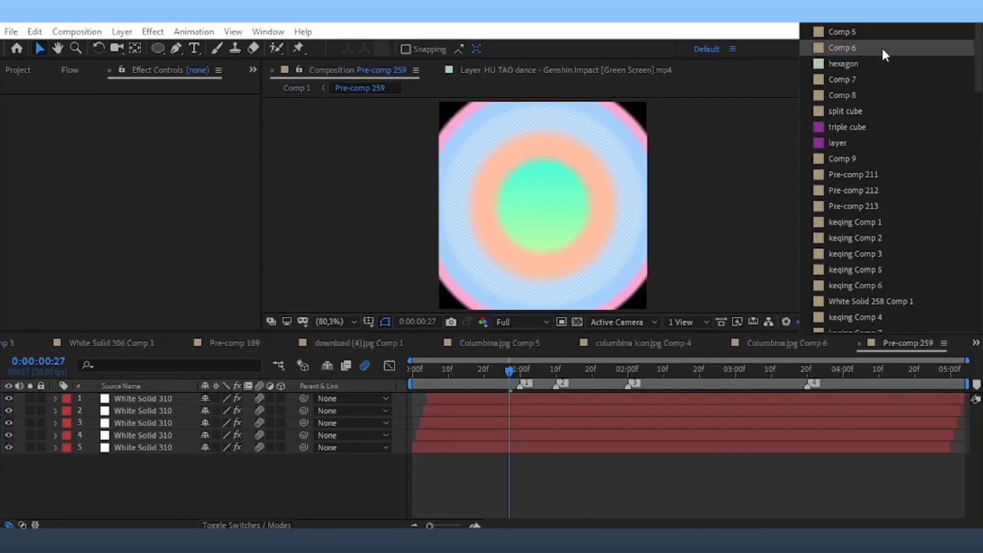
{"action": "left_click", "coordinate": [846, 32]}
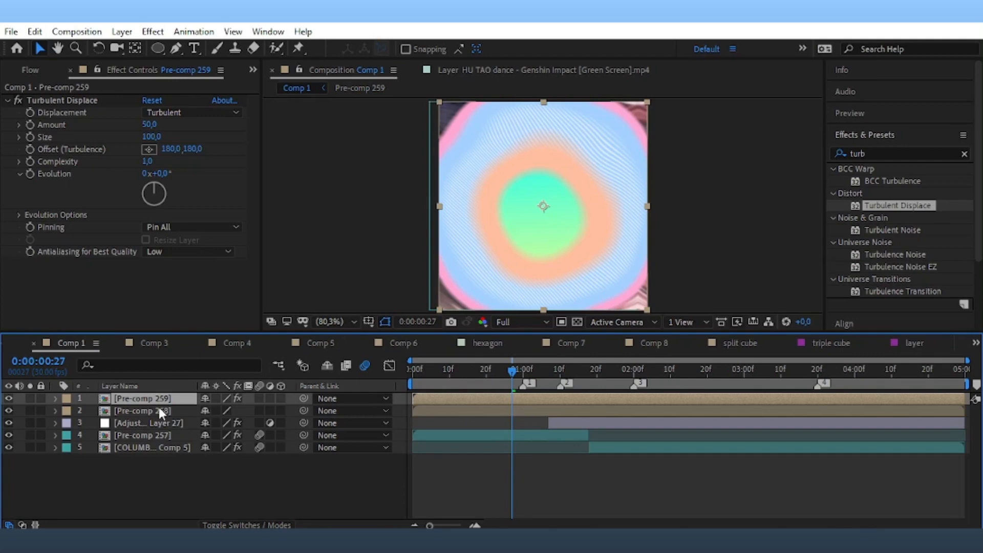
{"action": "left_click_drag", "start_coordinate": [146, 412], "coordinate": [144, 398]}
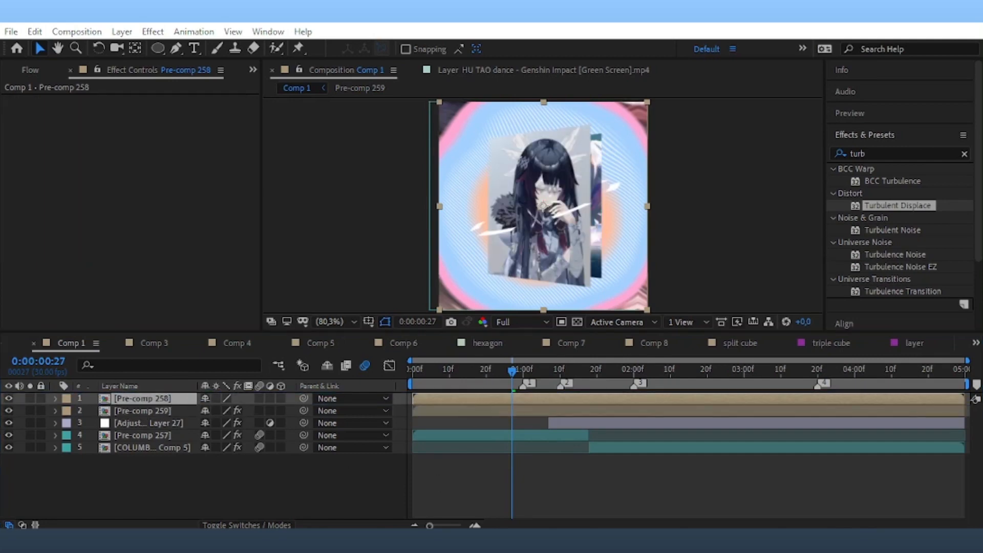
{"action": "left_click", "coordinate": [508, 411]}
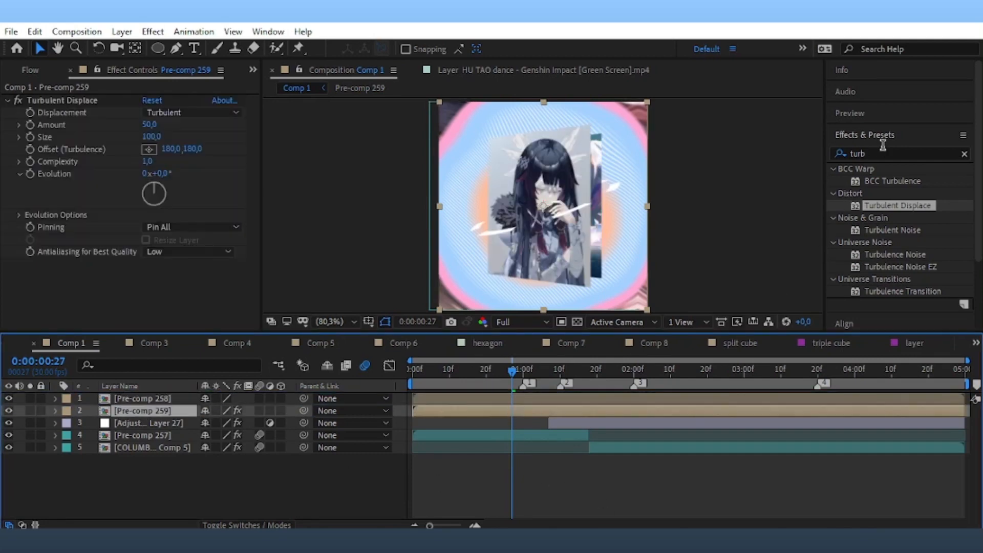
{"action": "left_click", "coordinate": [881, 153]}
Add Drop Shadow to both pre-comps, giving Pre-comp 258's shadow distance 10 and 25% opacity.
{"action": "type", "text": "drop"}
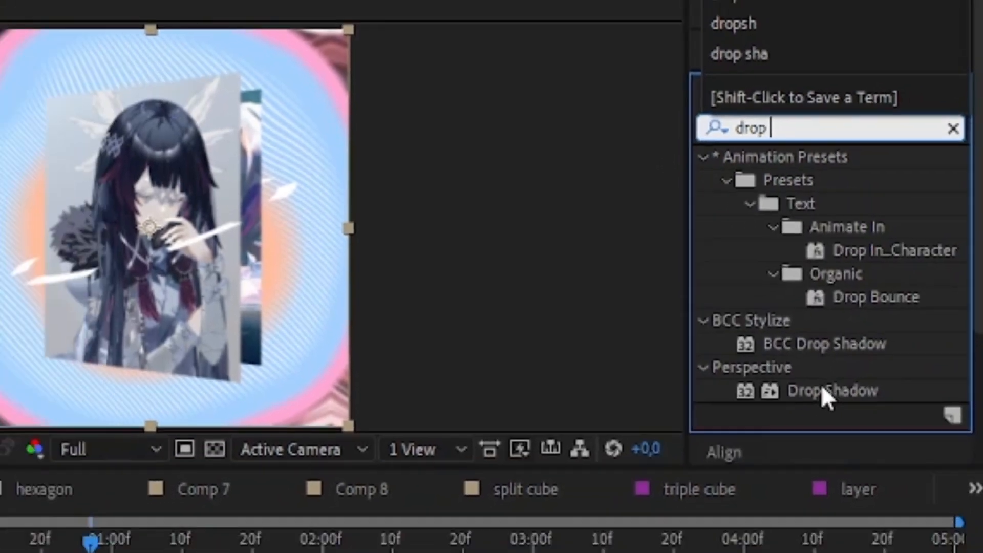
{"action": "double_click", "coordinate": [814, 418]}
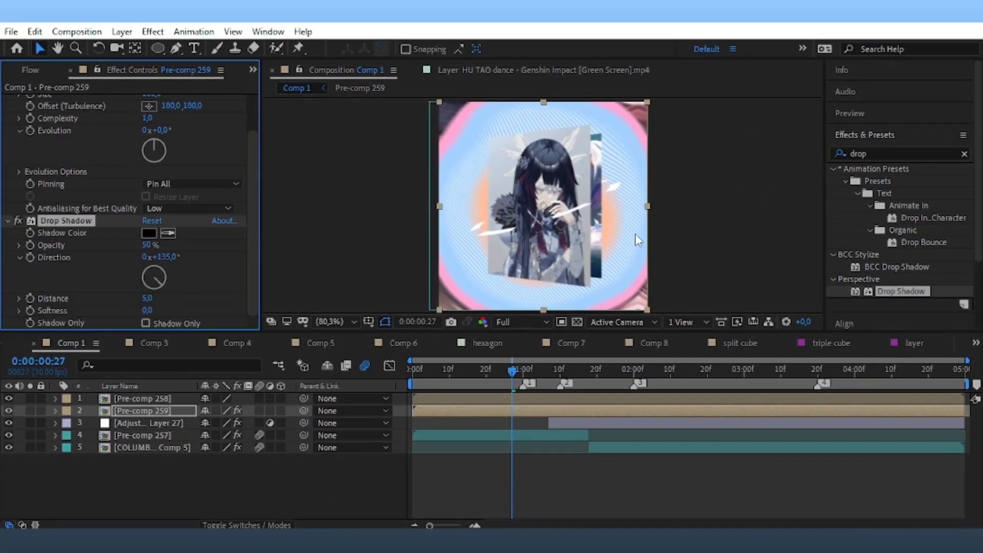
{"action": "left_click", "coordinate": [516, 399]}
{"action": "double_click", "coordinate": [888, 291]}
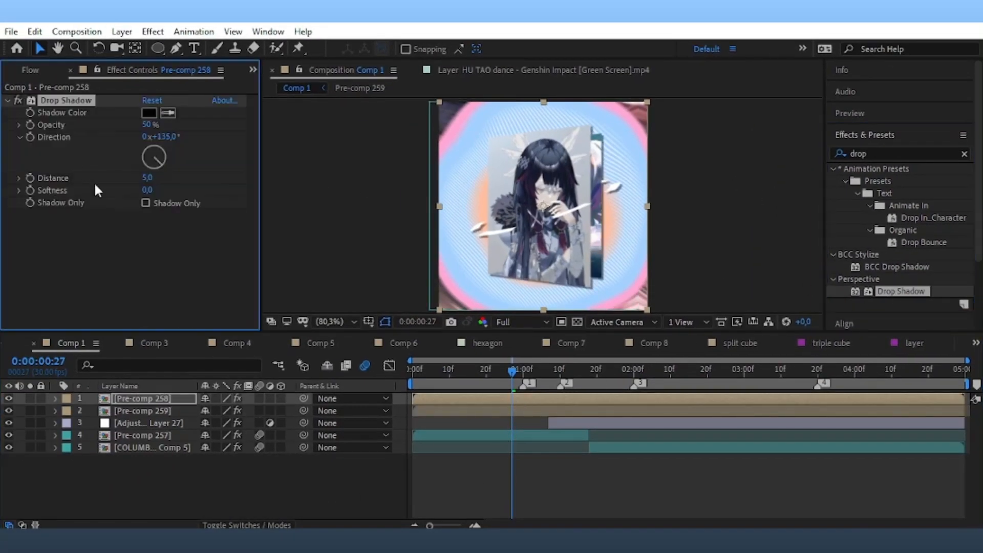
{"action": "left_click_drag", "start_coordinate": [148, 177], "coordinate": [154, 177]}
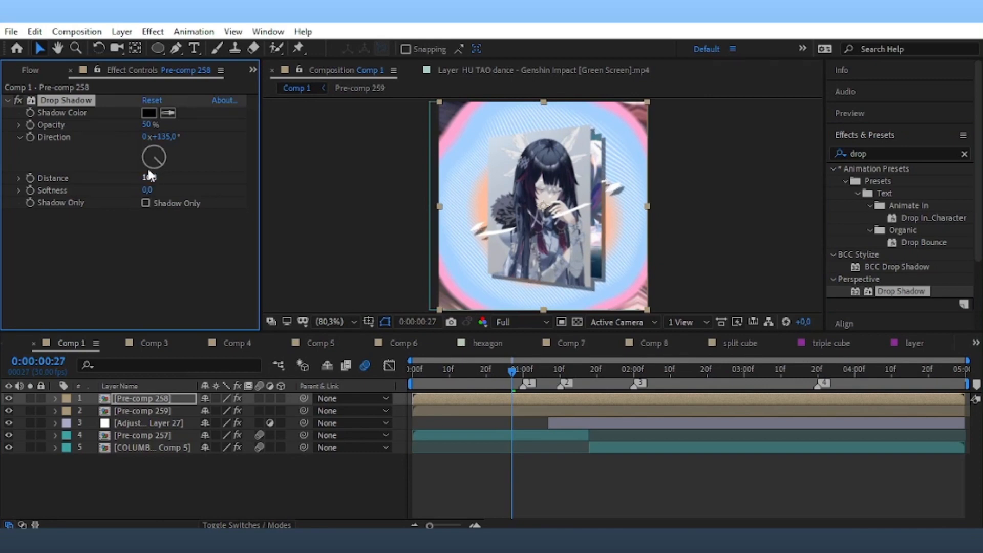
{"action": "left_click", "coordinate": [148, 124]}
{"action": "type", "text": "25"}
{"action": "left_click", "coordinate": [224, 145]}
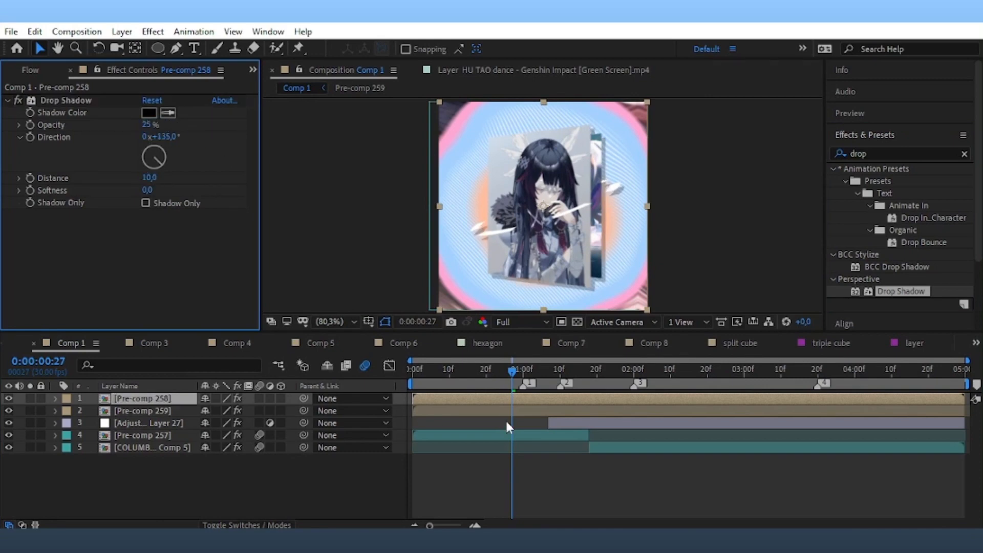
Inside the pre-comp, apply Glow to Shape Layer 1.
{"action": "double_click", "coordinate": [495, 403]}
{"action": "left_click", "coordinate": [498, 417]}
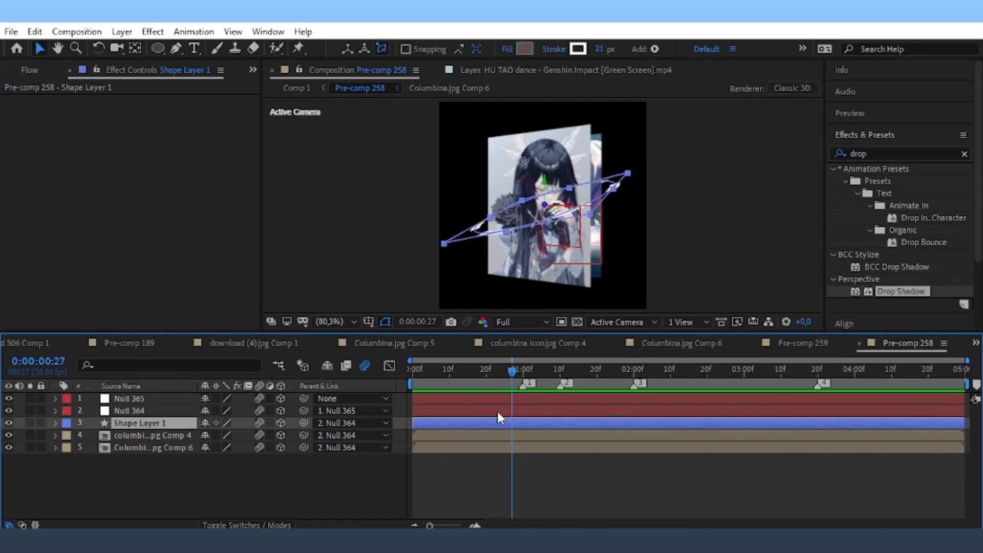
{"action": "left_click", "coordinate": [825, 155]}
{"action": "type", "text": "glow"}
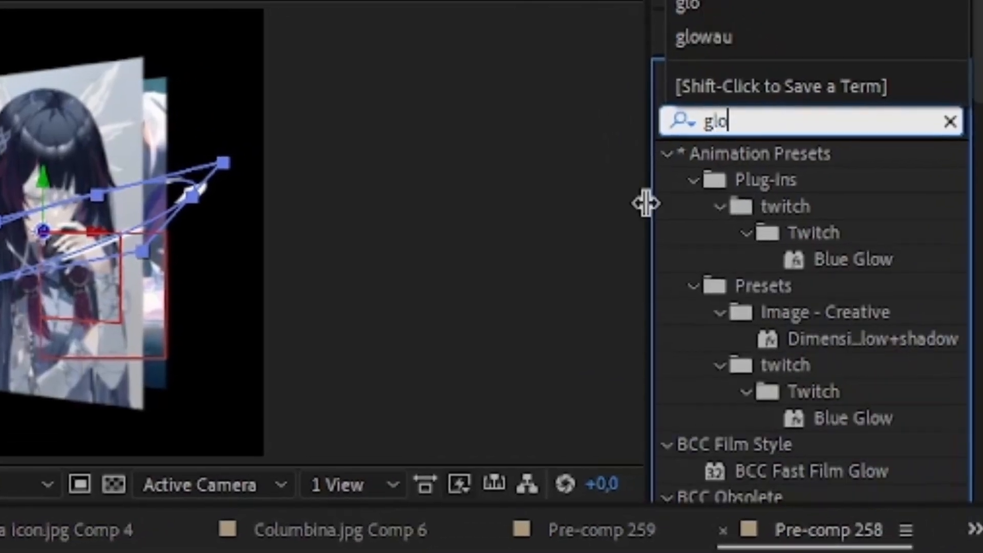
{"action": "scroll", "coordinate": [882, 316], "scroll_direction": "down", "scroll_amount": 15}
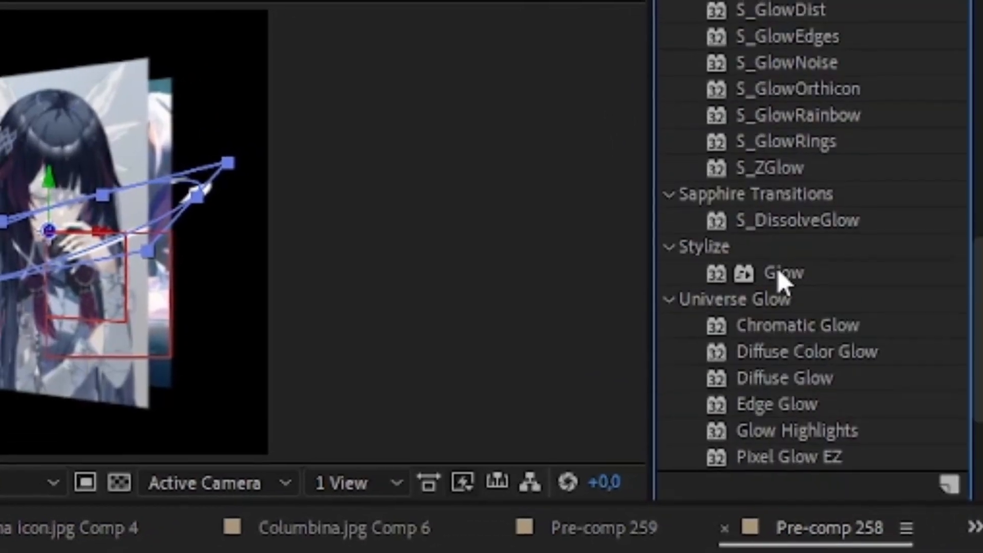
{"action": "double_click", "coordinate": [783, 274]}
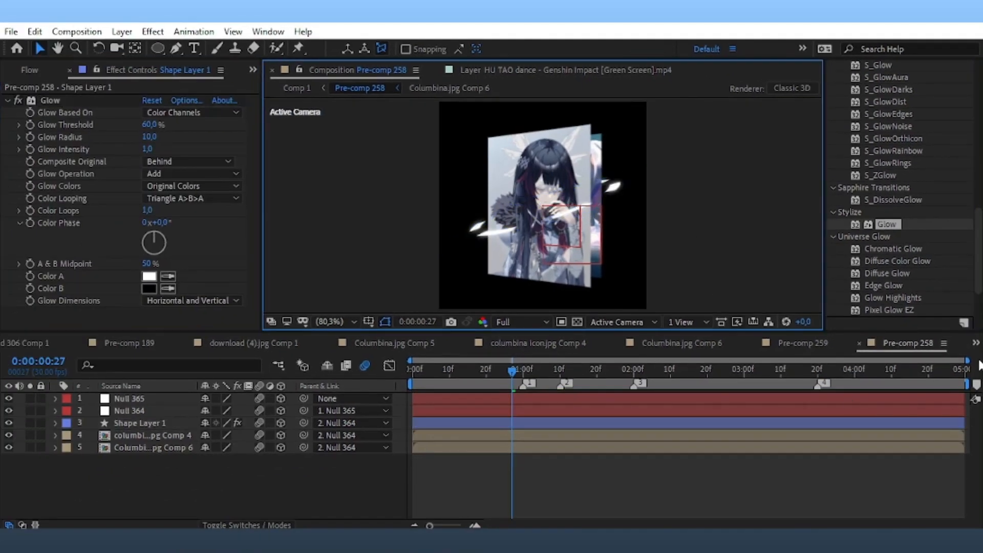
Switch back to Comp 1.
{"action": "left_click", "coordinate": [975, 526]}
{"action": "scroll", "coordinate": [925, 186], "scroll_direction": "up", "scroll_amount": 10}
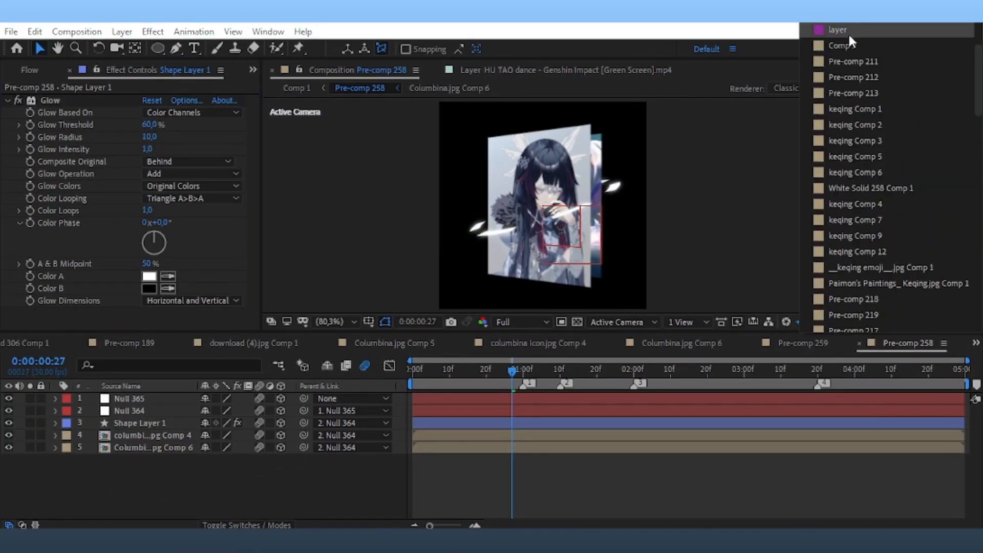
{"action": "scroll", "coordinate": [851, 40], "scroll_direction": "up", "scroll_amount": 3}
{"action": "left_click", "coordinate": [859, 29]}
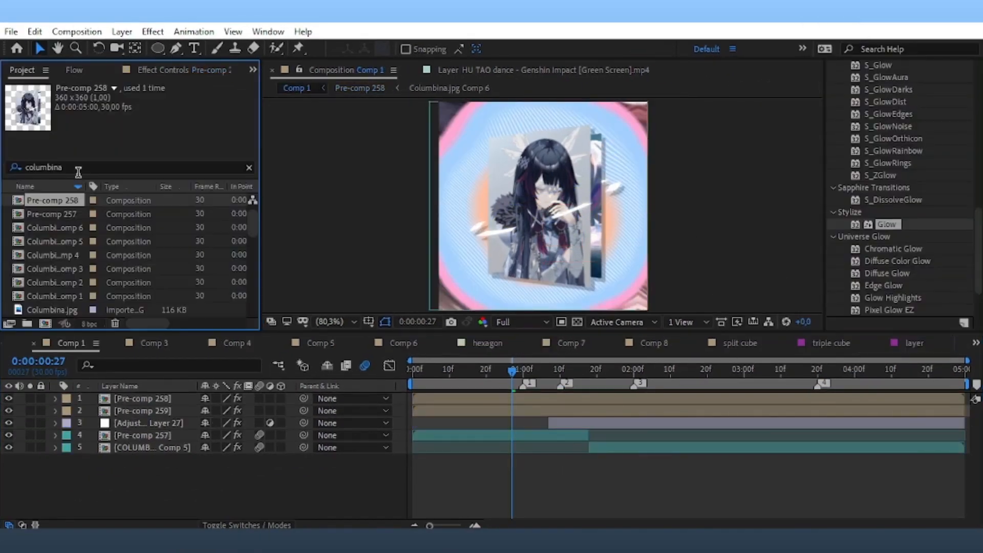
Place butterflies_4.mov into Comp 1 and scale it to 34%.
{"action": "double_click", "coordinate": [79, 165]}
{"action": "type", "text": "butt"}
{"action": "left_click_drag", "start_coordinate": [54, 296], "coordinate": [505, 434]}
{"action": "key", "text": "s"}
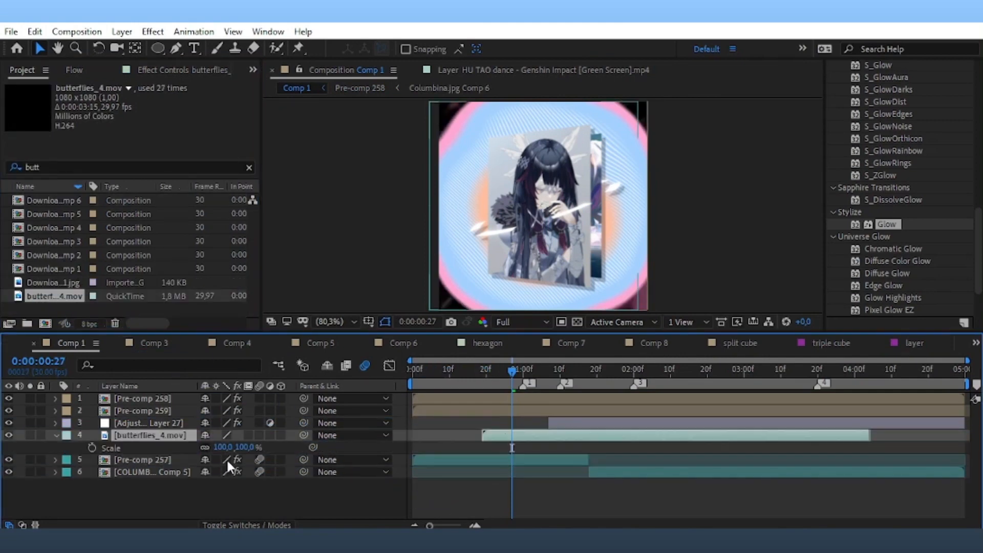
{"action": "left_click_drag", "start_coordinate": [223, 459], "coordinate": [212, 470]}
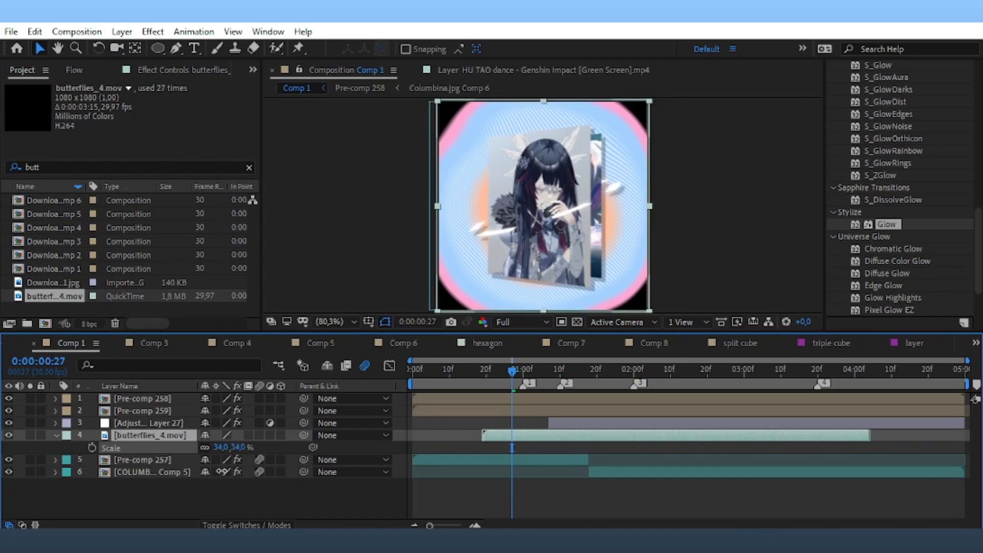
Apply Tint to the butterflies clip and preview it from frame 10.
{"action": "scroll", "coordinate": [891, 139], "scroll_direction": "up", "scroll_amount": 10}
{"action": "left_click_drag", "start_coordinate": [873, 155], "coordinate": [839, 157]}
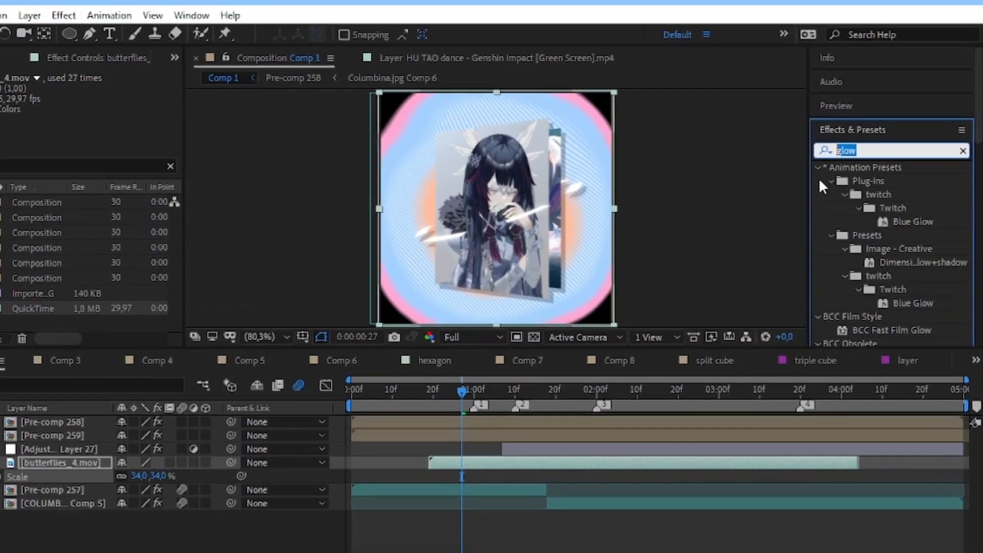
{"action": "type", "text": "tint"}
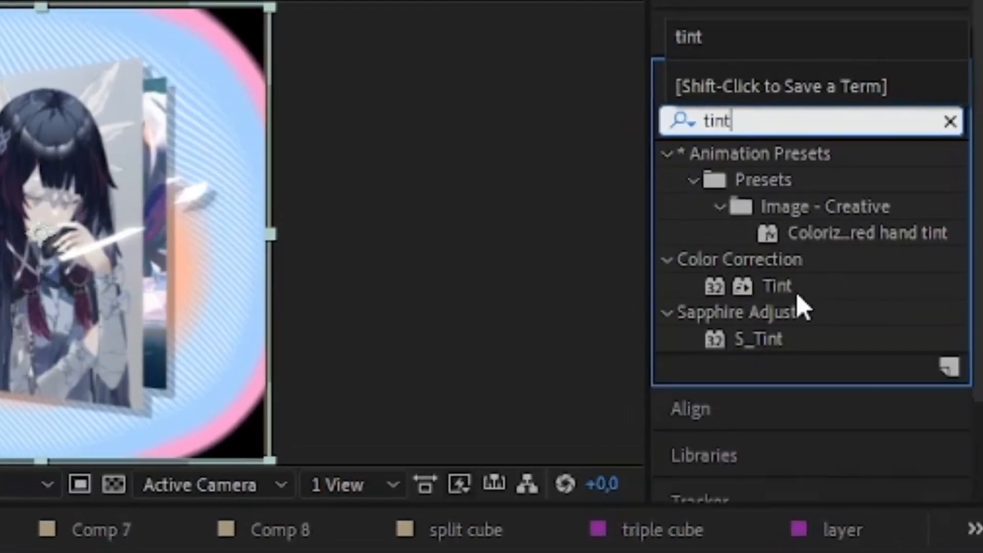
{"action": "double_click", "coordinate": [874, 235]}
{"action": "left_click", "coordinate": [423, 398]}
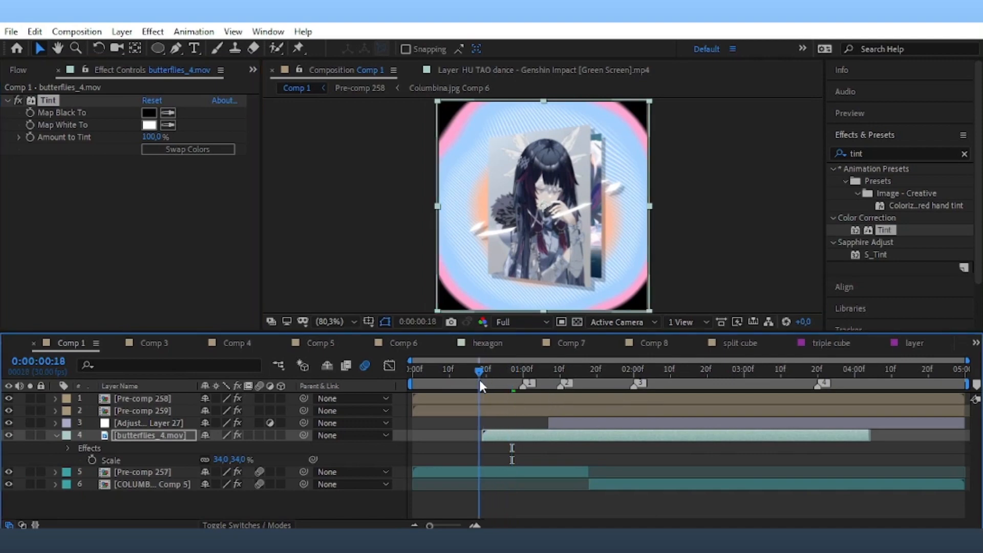
{"action": "left_click", "coordinate": [143, 440]}
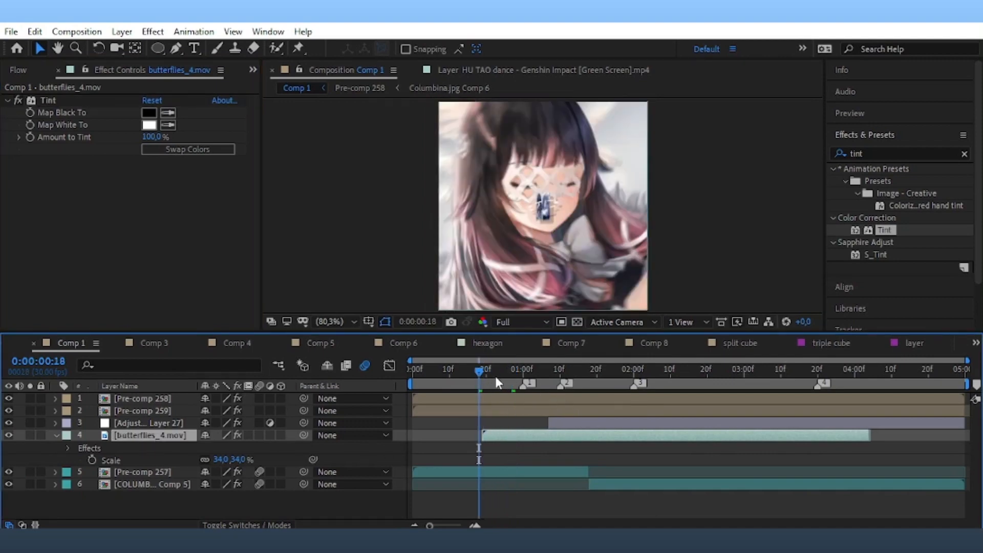
{"action": "left_click", "coordinate": [450, 370]}
{"action": "key", "text": "space"}
{"action": "left_click", "coordinate": [509, 431]}
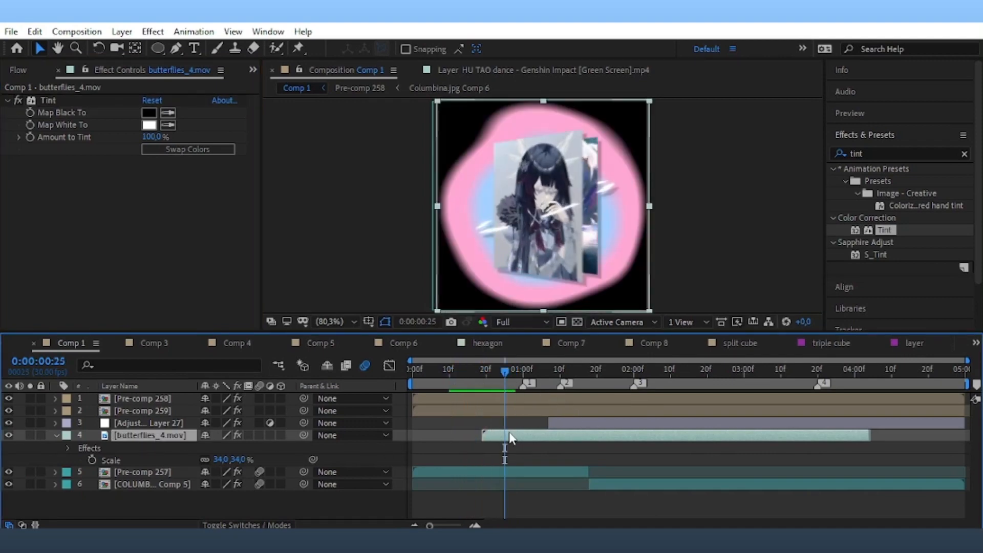
Set the butterflies layer to Add blending and move it up under Pre-comp 258.
{"action": "right_click", "coordinate": [509, 433]}
{"action": "mouse_move", "coordinate": [615, 212]}
{"action": "left_click", "coordinate": [698, 244]}
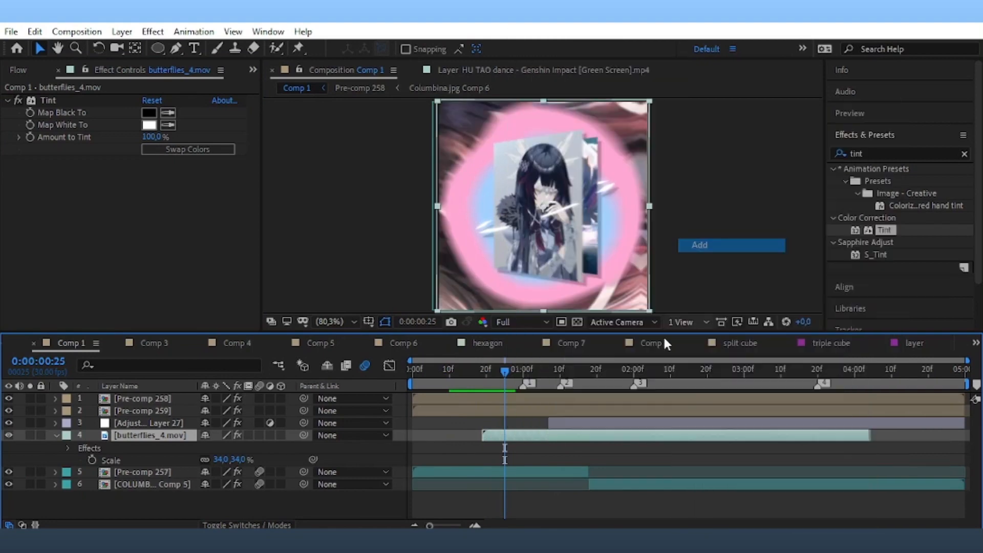
{"action": "left_click_drag", "start_coordinate": [176, 437], "coordinate": [179, 404]}
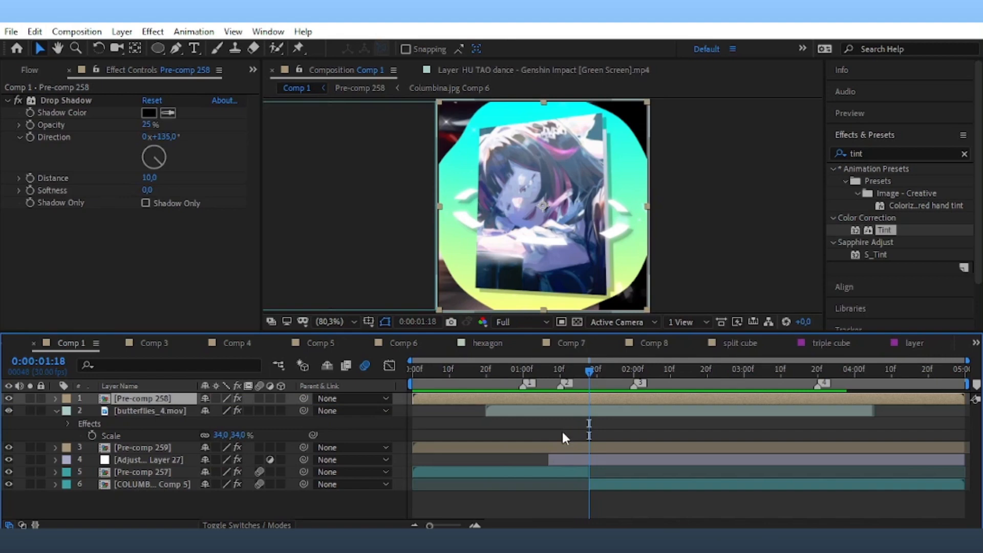
{"action": "left_click", "coordinate": [542, 446]}
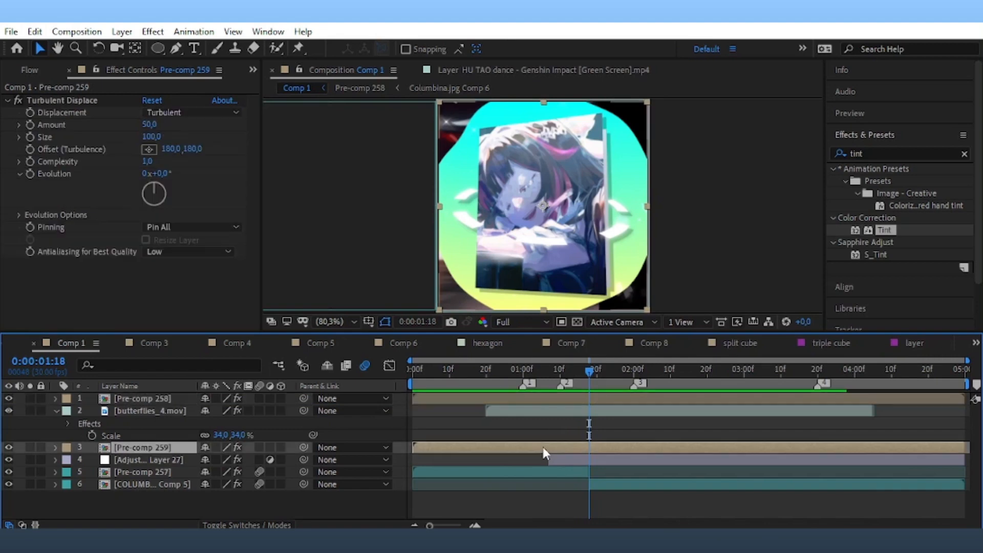
Open Pre-comp 259, reveal the solids' keyframes, and move layer 1's Wipe Percent keyframes earlier.
{"action": "double_click", "coordinate": [541, 446]}
{"action": "left_click_drag", "start_coordinate": [73, 396], "coordinate": [136, 453]}
{"action": "key", "text": "u"}
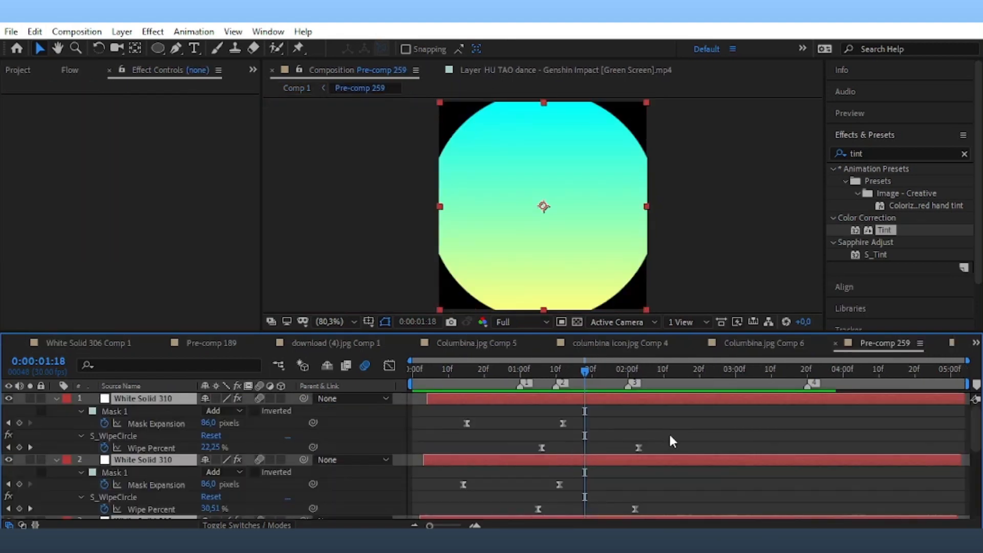
{"action": "scroll", "coordinate": [672, 441], "scroll_direction": "down", "scroll_amount": 1}
{"action": "scroll", "coordinate": [650, 420], "scroll_direction": "up", "scroll_amount": 1}
{"action": "left_click_drag", "start_coordinate": [665, 444], "coordinate": [539, 452]}
{"action": "left_click_drag", "start_coordinate": [638, 447], "coordinate": [533, 475]}
{"action": "scroll", "coordinate": [638, 455], "scroll_direction": "down", "scroll_amount": 2}
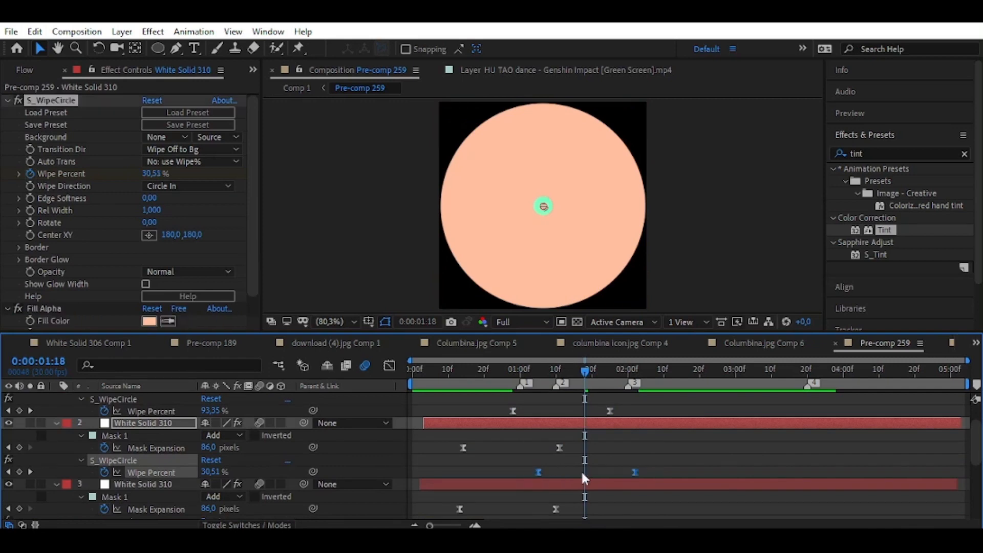
Regroup the next layers' Wipe Percent keyframes, including layer 3's, around 0:00:01:26.
{"action": "left_click", "coordinate": [610, 373]}
{"action": "scroll", "coordinate": [635, 436], "scroll_direction": "down", "scroll_amount": 2}
{"action": "left_click_drag", "start_coordinate": [637, 435], "coordinate": [614, 472]}
{"action": "scroll", "coordinate": [609, 446], "scroll_direction": "up", "scroll_amount": 2}
{"action": "left_click_drag", "start_coordinate": [605, 373], "coordinate": [592, 388]}
{"action": "scroll", "coordinate": [622, 456], "scroll_direction": "down", "scroll_amount": 2}
{"action": "left_click", "coordinate": [616, 379]}
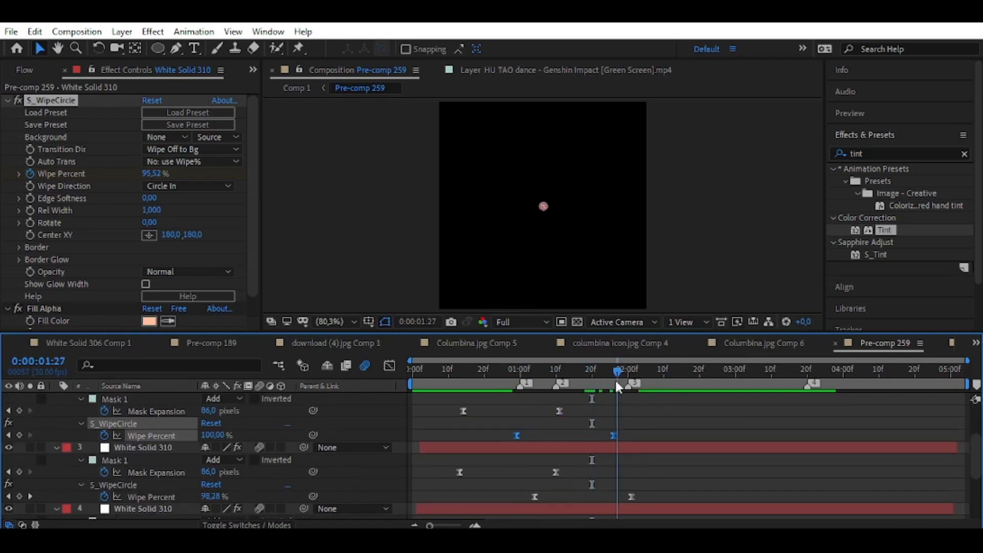
{"action": "scroll", "coordinate": [627, 424], "scroll_direction": "down", "scroll_amount": 2}
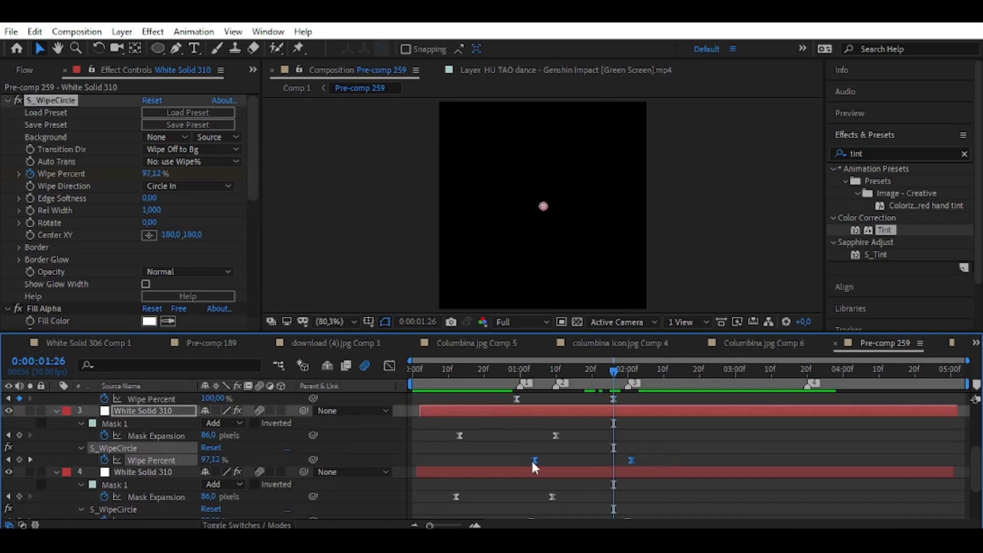
{"action": "left_click_drag", "start_coordinate": [533, 459], "coordinate": [518, 479]}
Move layer 4's Wipe Percent keyframes earlier and step forward a frame to check the wipe.
{"action": "scroll", "coordinate": [614, 460], "scroll_direction": "down", "scroll_amount": 1}
{"action": "left_click_drag", "start_coordinate": [613, 373], "coordinate": [617, 379]}
{"action": "scroll", "coordinate": [643, 454], "scroll_direction": "down", "scroll_amount": 1}
{"action": "left_click_drag", "start_coordinate": [642, 453], "coordinate": [523, 448]}
{"action": "key", "text": "Page_Down"}
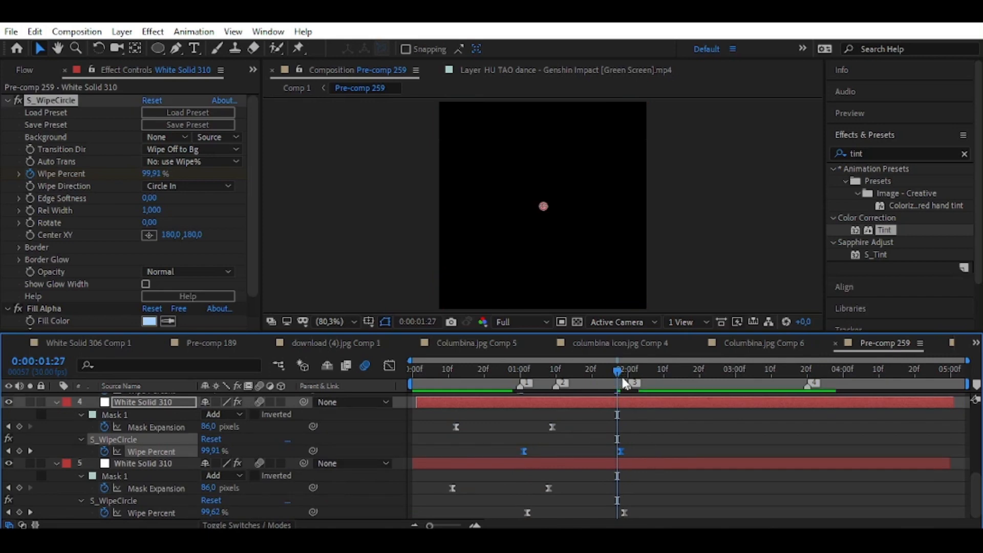
{"action": "scroll", "coordinate": [621, 427], "scroll_direction": "up", "scroll_amount": 5}
{"action": "left_click_drag", "start_coordinate": [620, 372], "coordinate": [613, 419]}
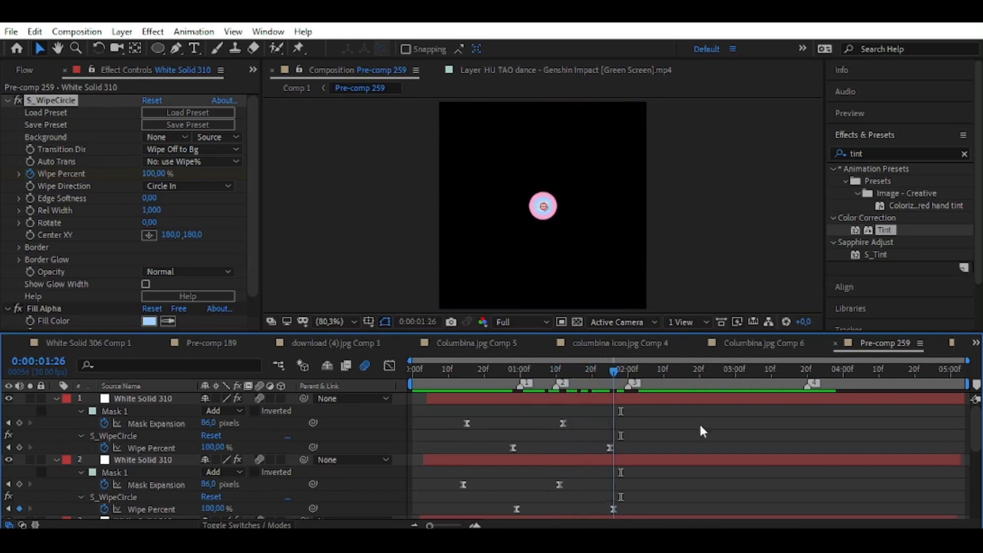
Return to Comp 1.
{"action": "left_click", "coordinate": [975, 343]}
{"action": "scroll", "coordinate": [932, 161], "scroll_direction": "up", "scroll_amount": 10}
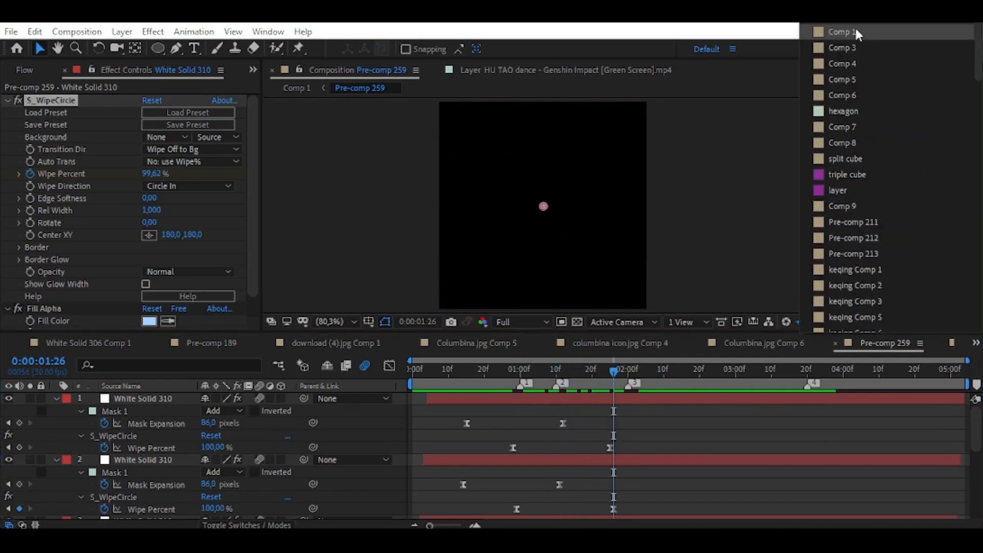
{"action": "left_click", "coordinate": [848, 31]}
Preview the Comp 1 transition from around 00:13 to check the animation.
{"action": "left_click_drag", "start_coordinate": [609, 376], "coordinate": [531, 411]}
{"action": "key", "text": "space"}
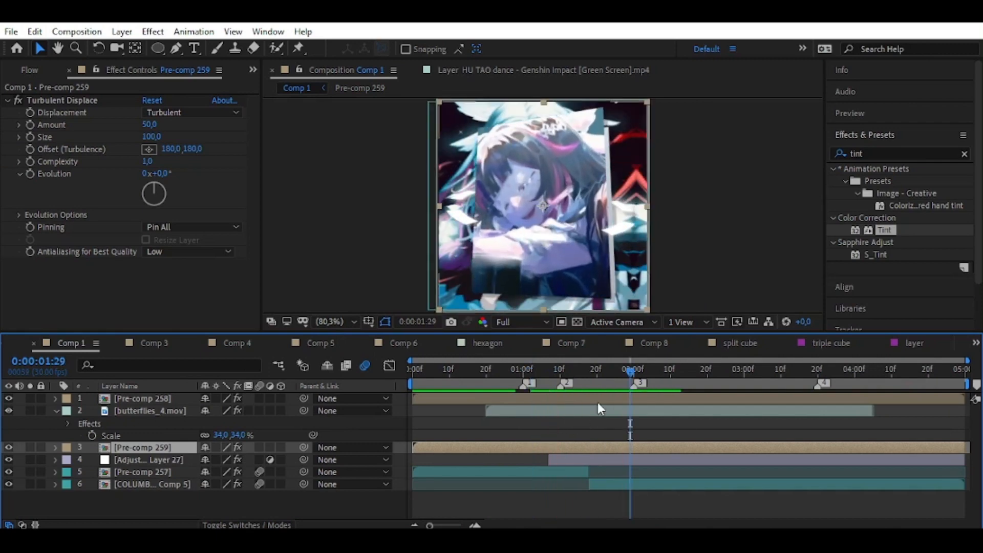
{"action": "left_click_drag", "start_coordinate": [630, 371], "coordinate": [359, 442]}
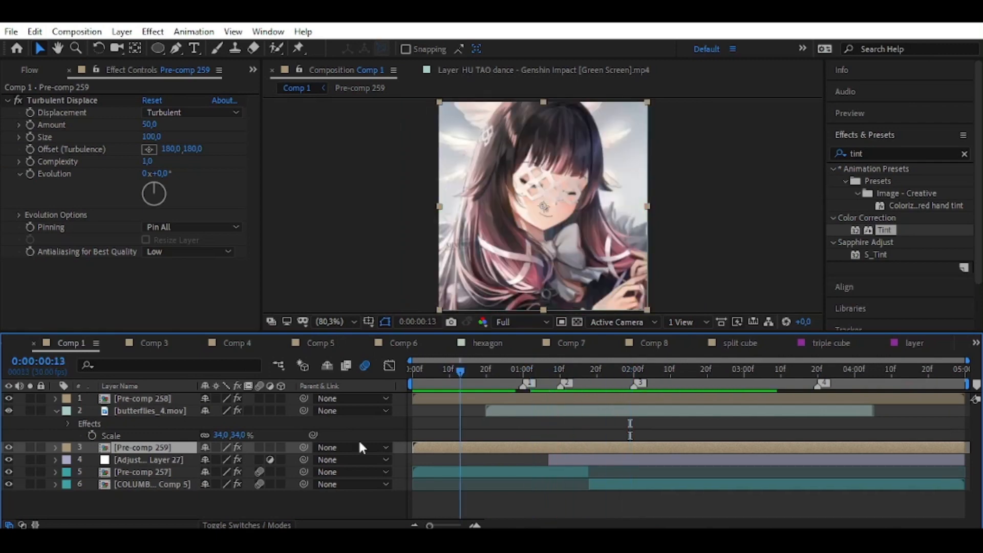
{"action": "key", "text": "space"}
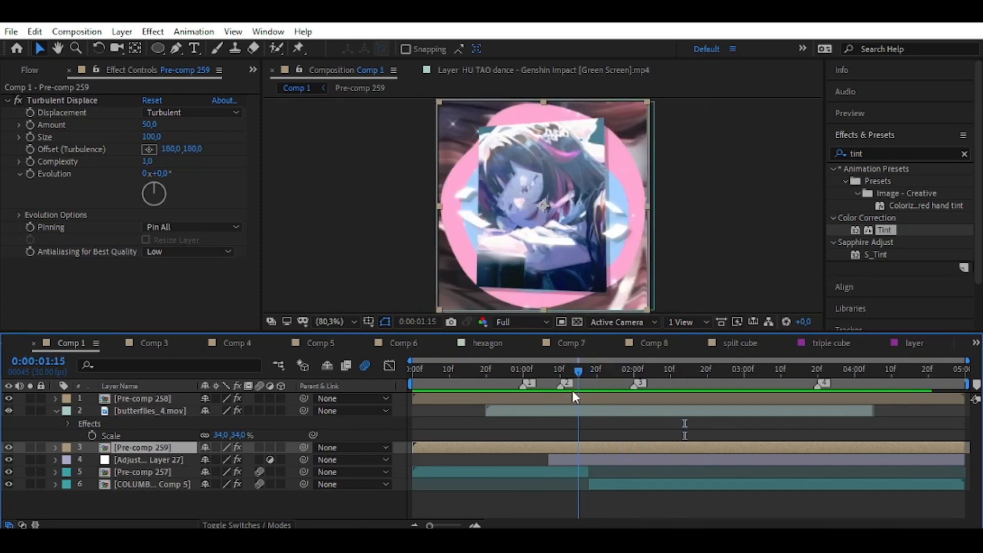
{"action": "key", "text": "space"}
Select all six layers and precompose them into Pre-comp 260.
{"action": "key", "text": "ctrl+a"}
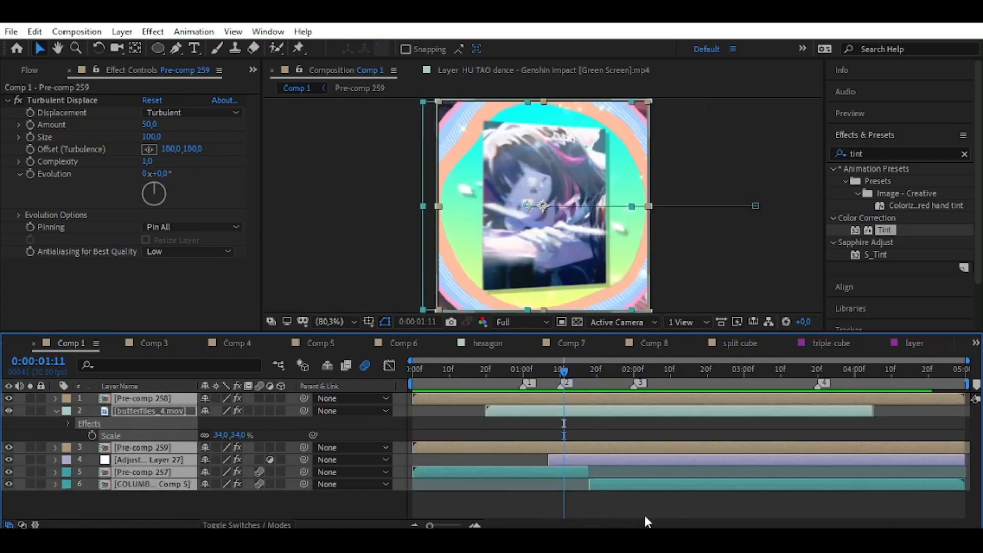
{"action": "right_click", "coordinate": [657, 461]}
{"action": "left_click", "coordinate": [691, 396]}
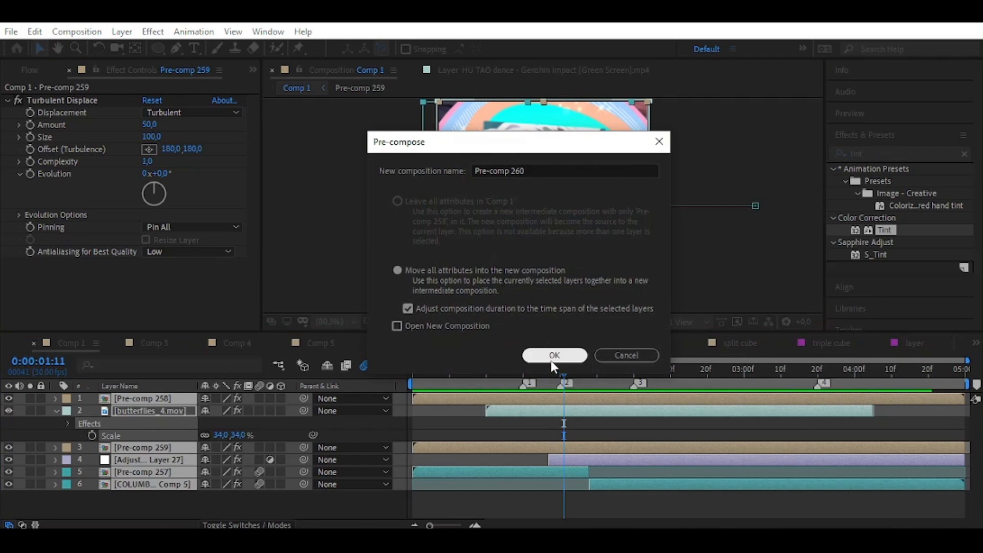
{"action": "left_click", "coordinate": [556, 356]}
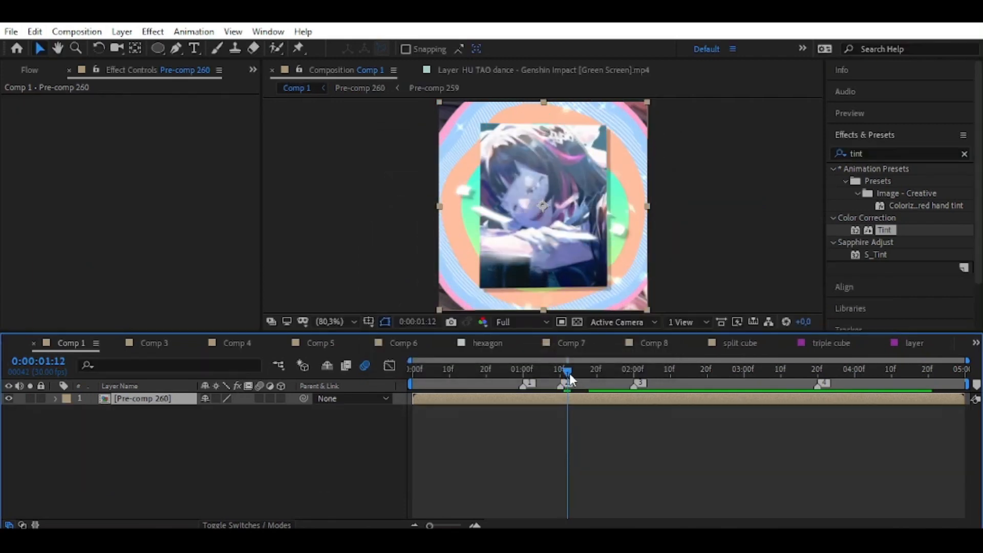